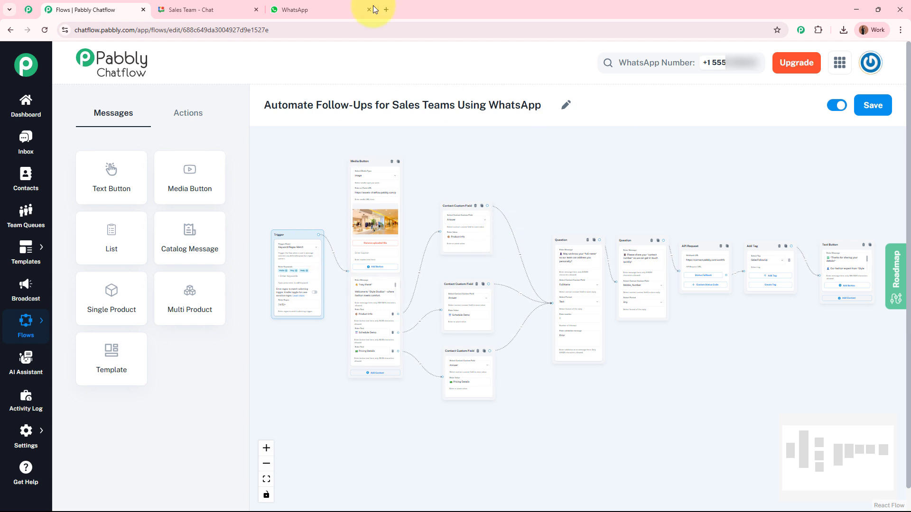
# - Pass through the Sales Team - Chat tab to the WhatsApp chat with Pabbly Chatflow
pyautogui.click(196, 9)
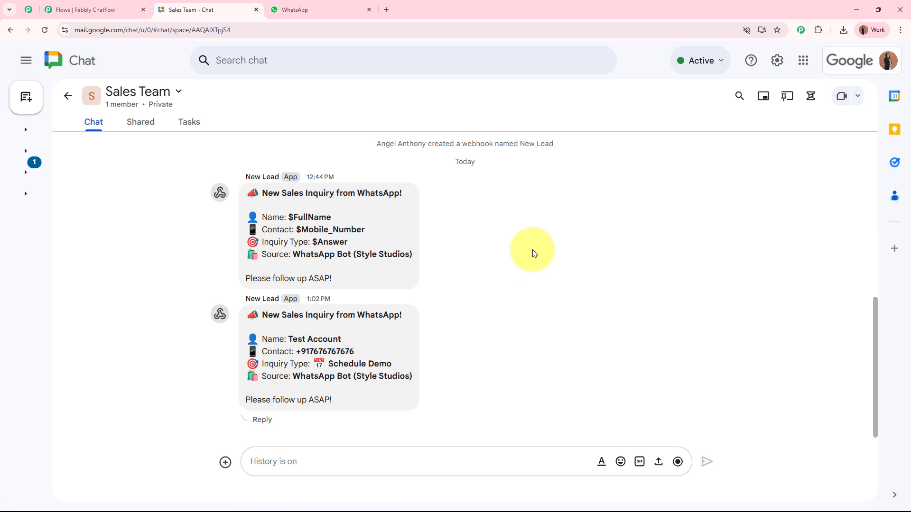
pyautogui.click(323, 8)
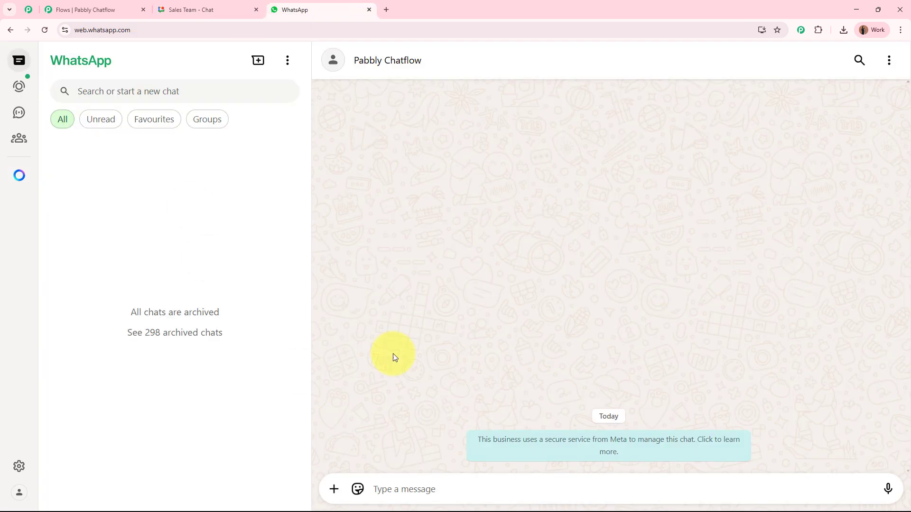
# - Send the bot 'Hello I want to know the pricing of a dress?'
pyautogui.click(447, 485)
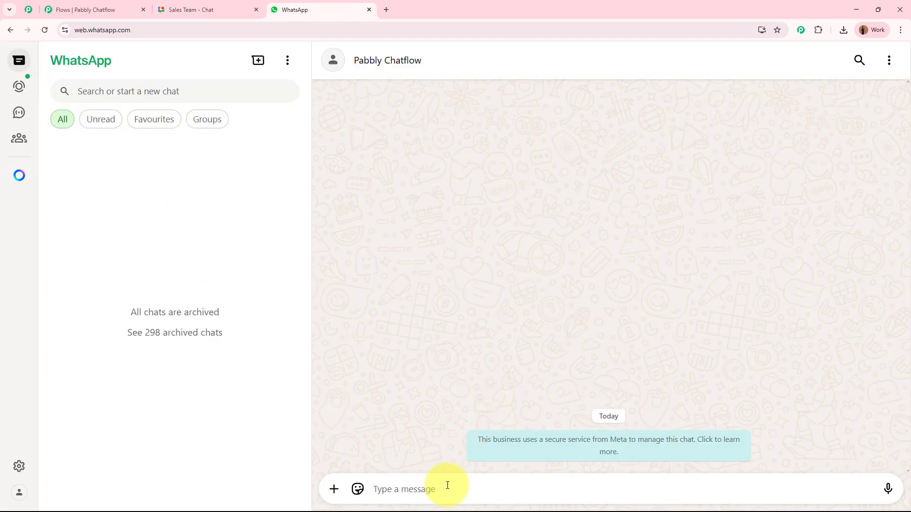
pyautogui.write('Hello ')
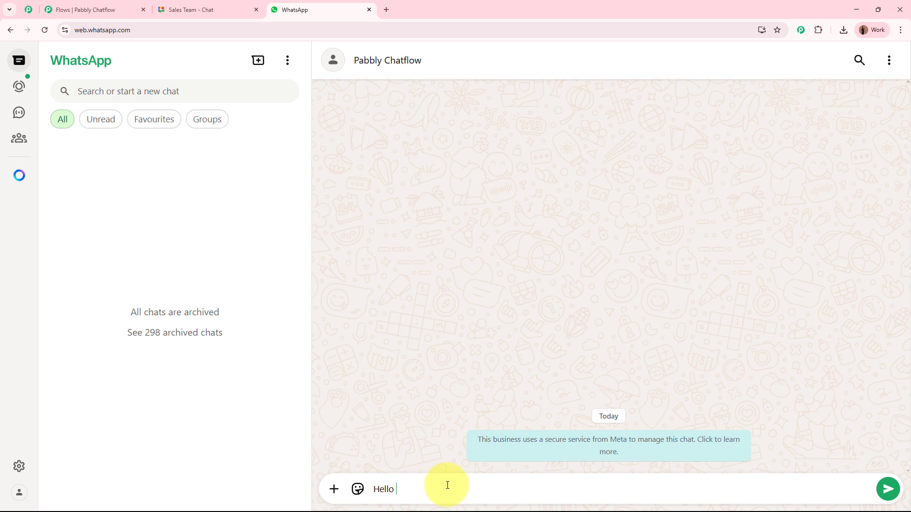
pyautogui.write('I want to know the pricing of a dress?')
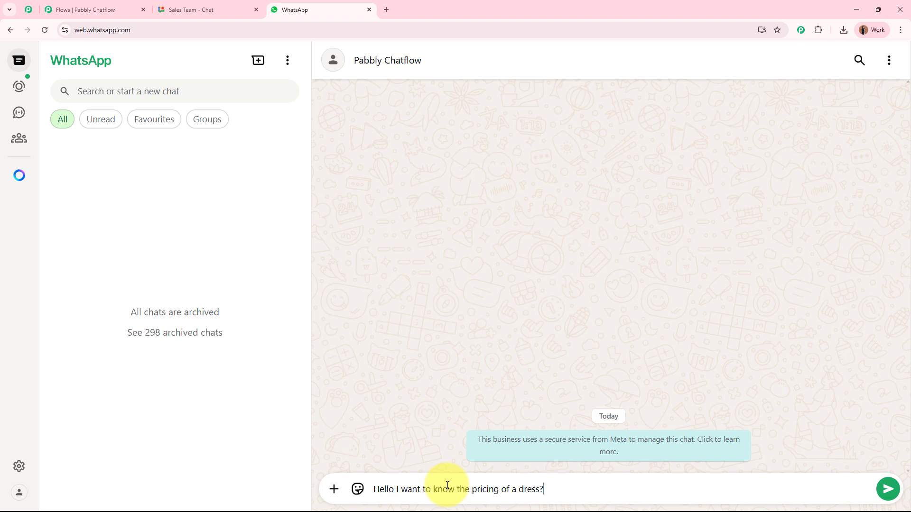
pyautogui.press('Return')
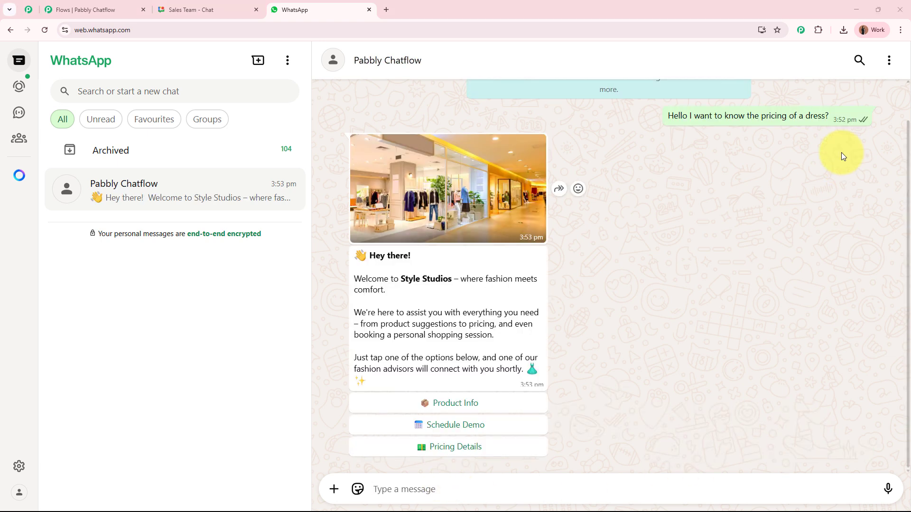
# - Review the Style Studios welcome image and message, then choose Pricing Details
pyautogui.click(498, 189)
pyautogui.click(889, 66)
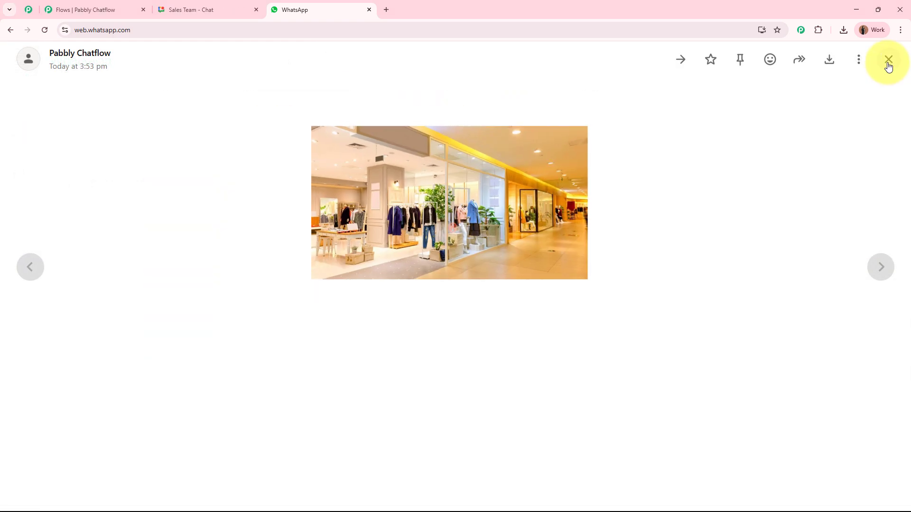
pyautogui.moveTo(370, 257); pyautogui.dragTo(415, 260)
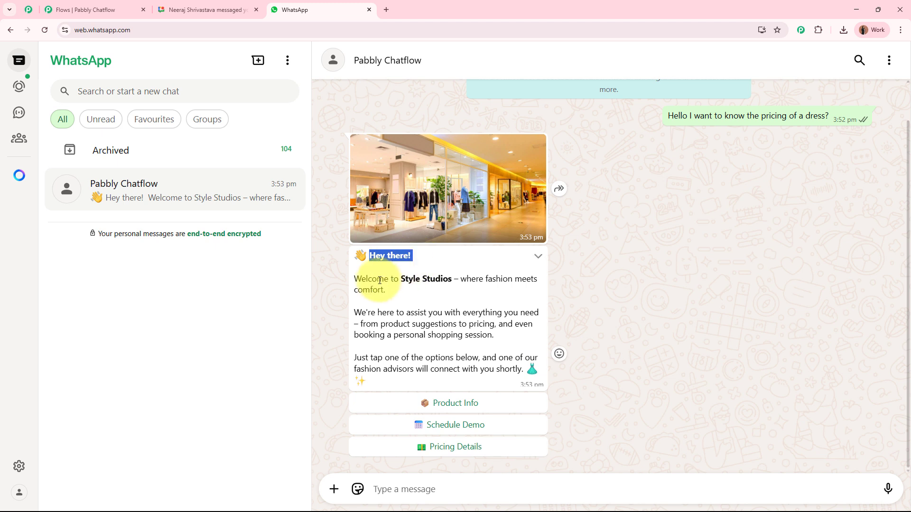
pyautogui.moveTo(370, 280); pyautogui.dragTo(530, 278)
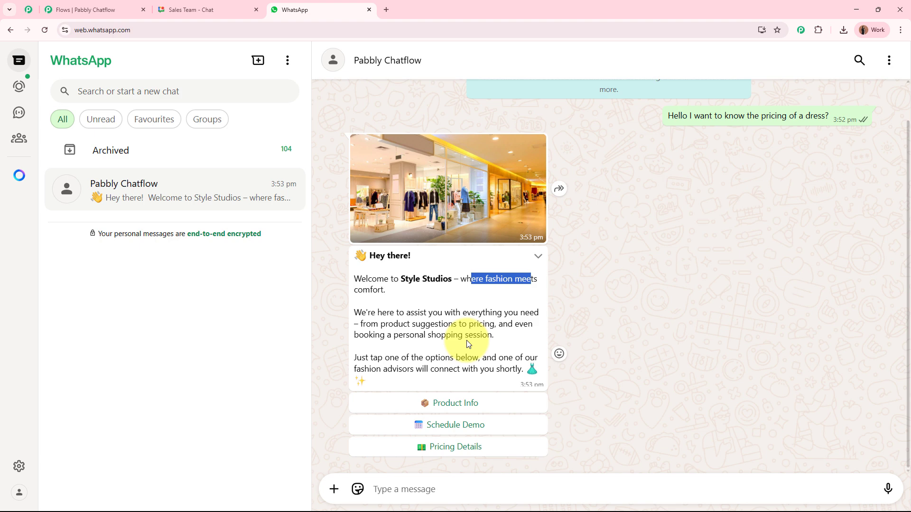
pyautogui.click(476, 452)
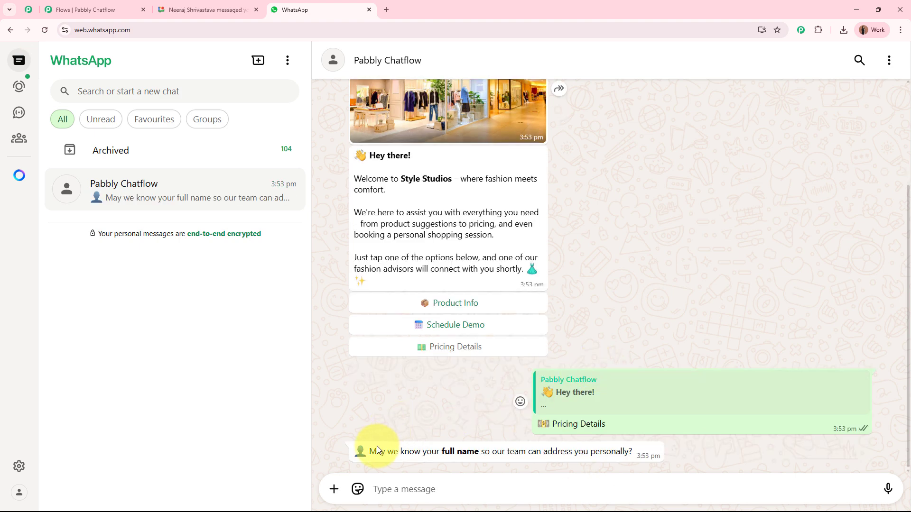
# - Reply to the bot with the name Test User and then a contact phone number
pyautogui.click(443, 489)
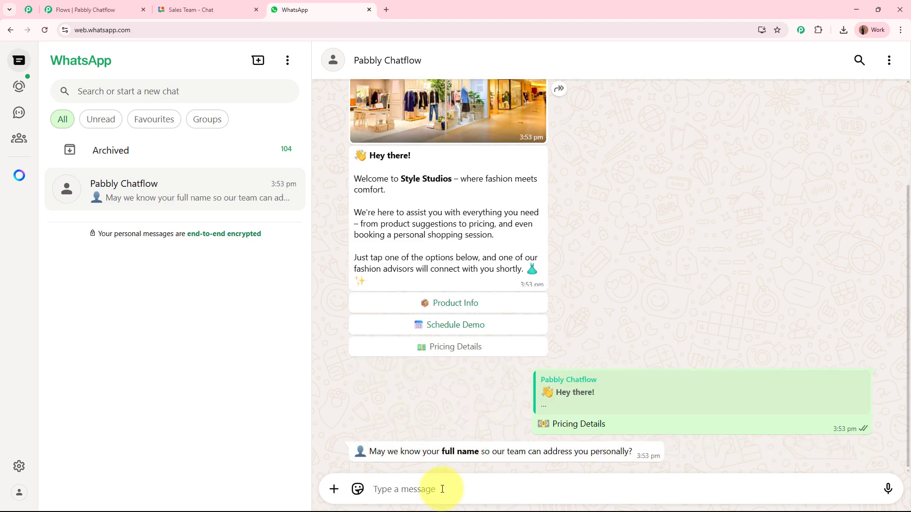
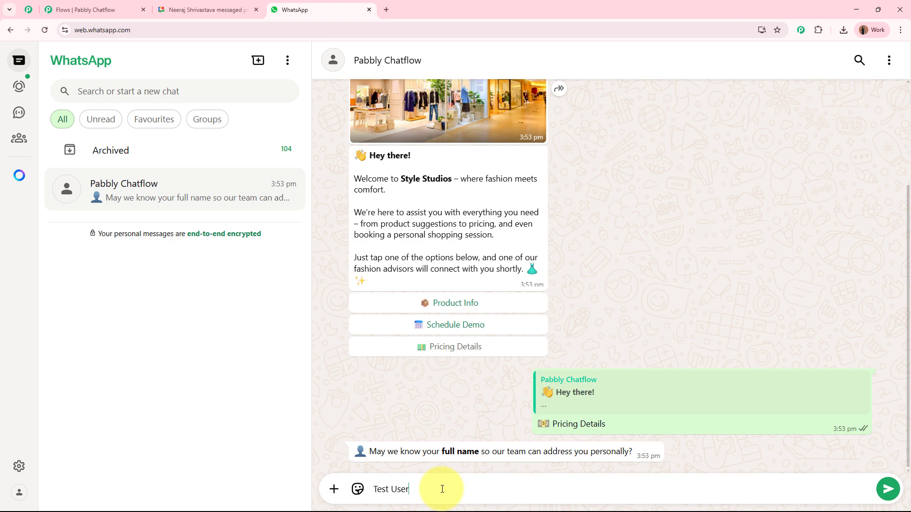
pyautogui.press('Return')
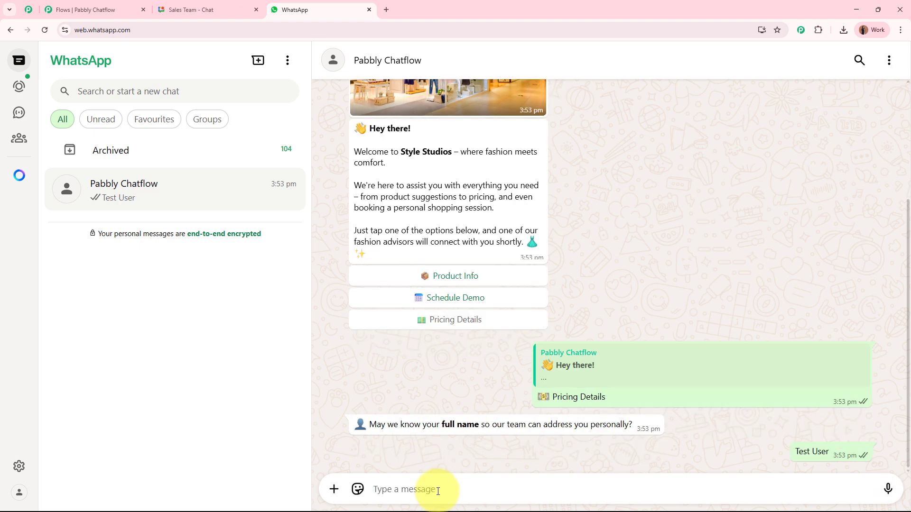
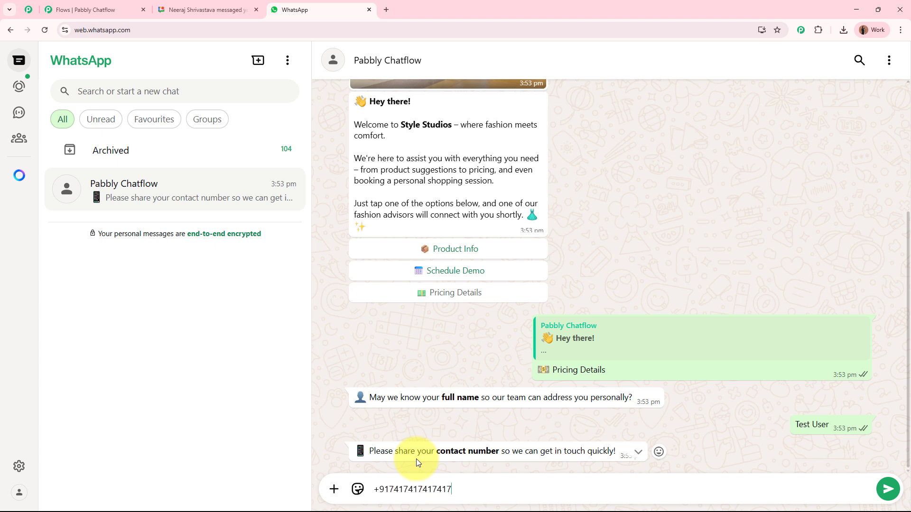
pyautogui.press('Return')
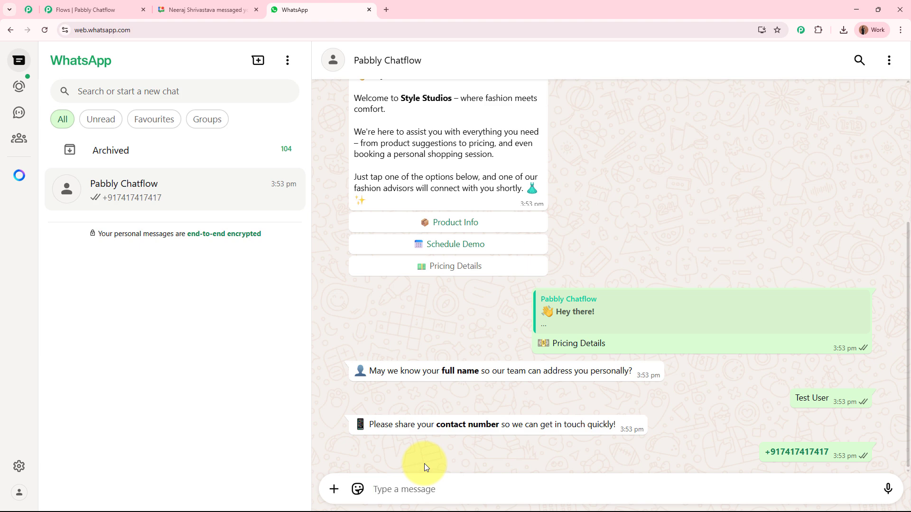
# - Highlight the bot's fashion-expert and Stay tuned confirmation, then go to the Sales Team space
pyautogui.moveTo(370, 394); pyautogui.dragTo(488, 394)
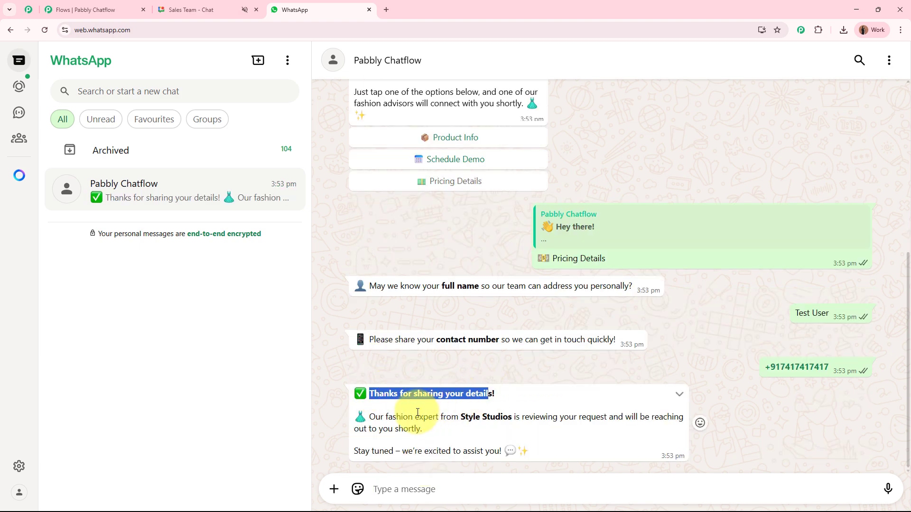
pyautogui.moveTo(369, 417); pyautogui.dragTo(432, 429)
pyautogui.click(360, 454)
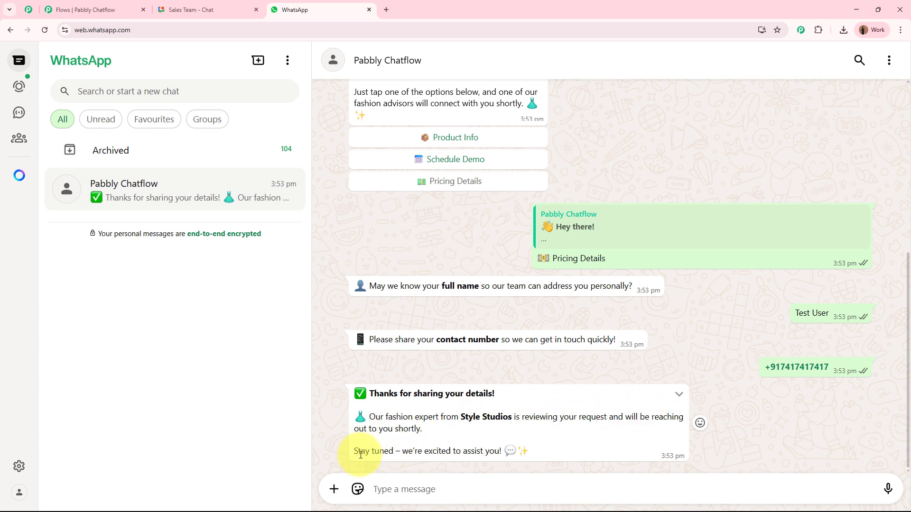
pyautogui.moveTo(360, 455); pyautogui.dragTo(510, 453)
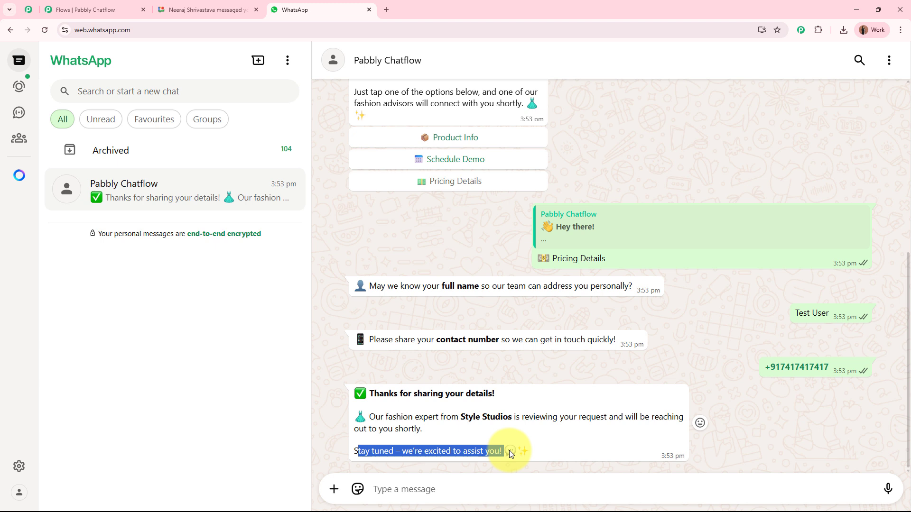
pyautogui.click(508, 415)
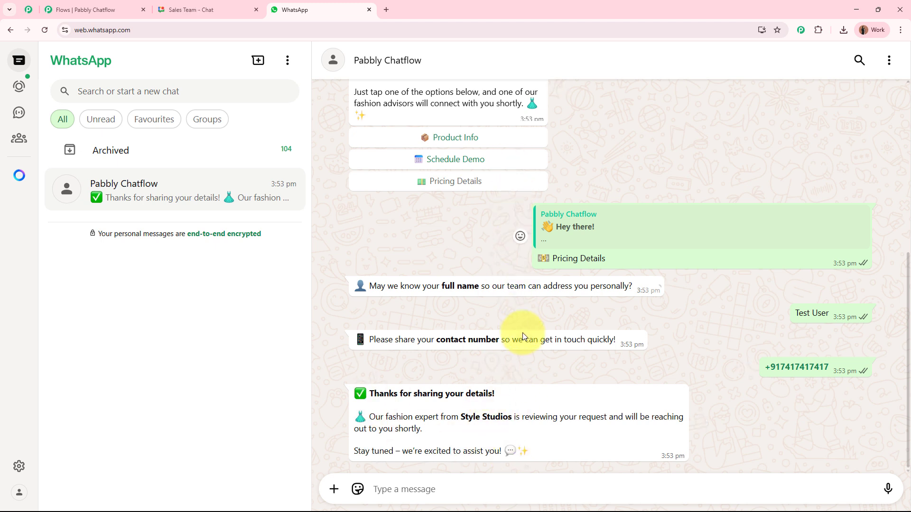
pyautogui.click(204, 6)
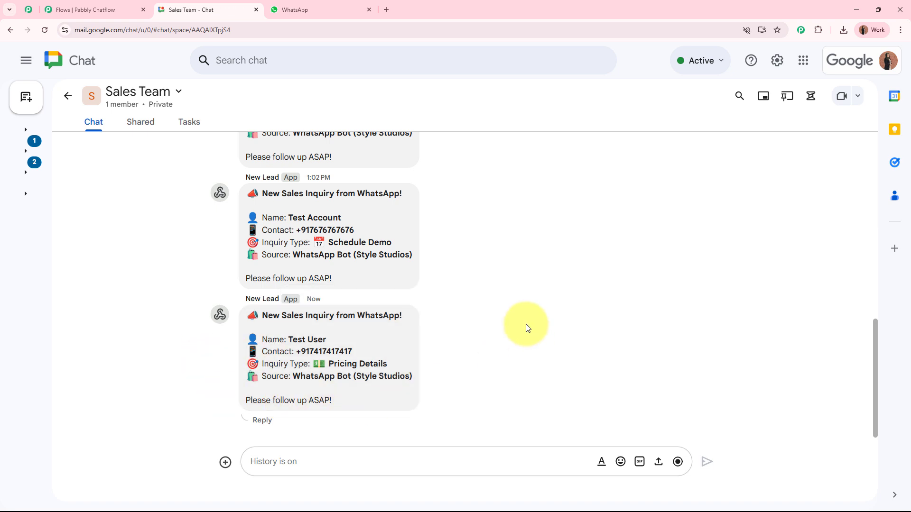
# - Recheck the WhatsApp conversation, then return to the Sales Team lead alerts
pyautogui.click(88, 10)
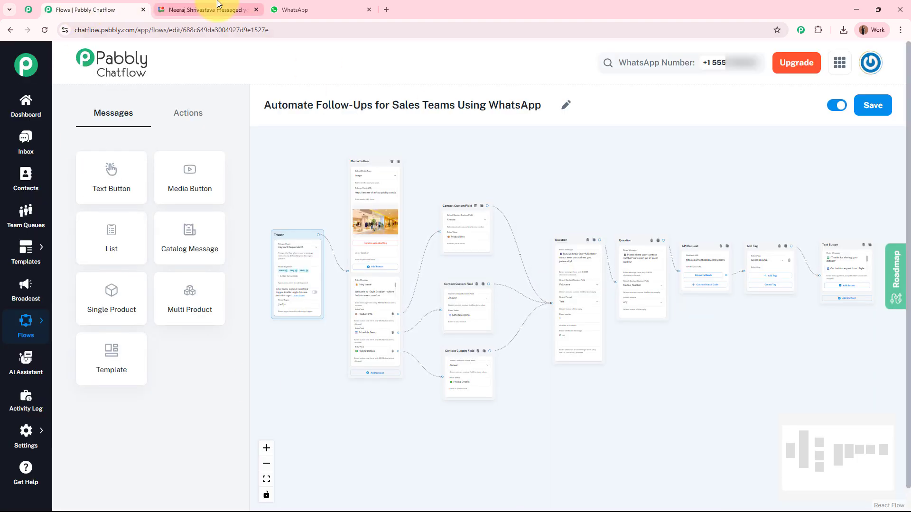
pyautogui.click(313, 9)
pyautogui.scroll(10, 514, 315)
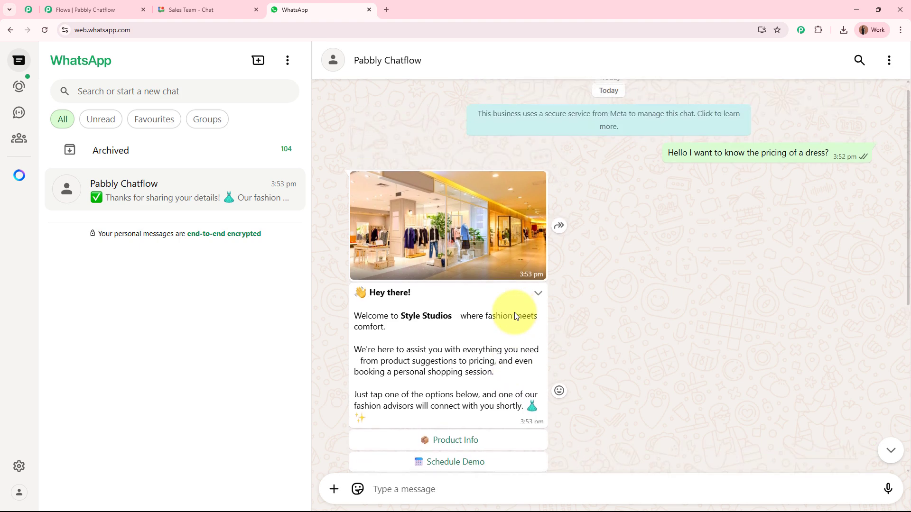
pyautogui.scroll(-10, 514, 315)
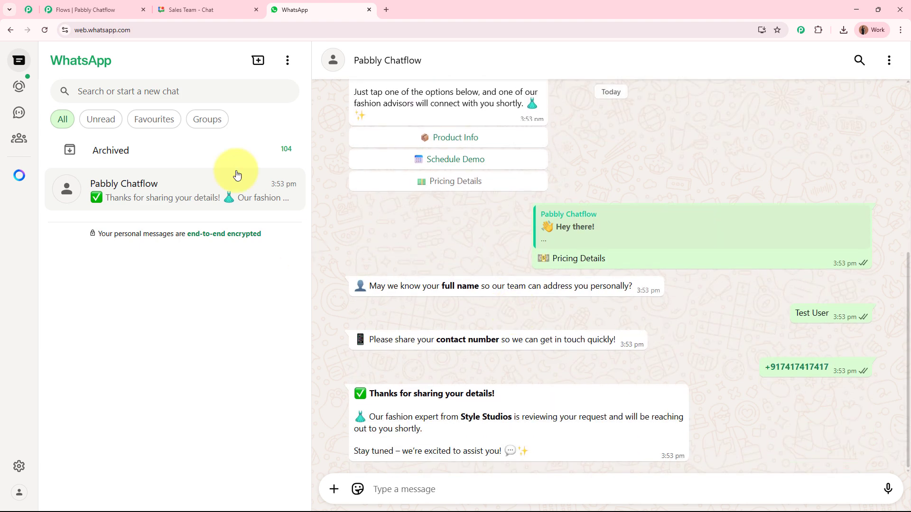
pyautogui.click(215, 12)
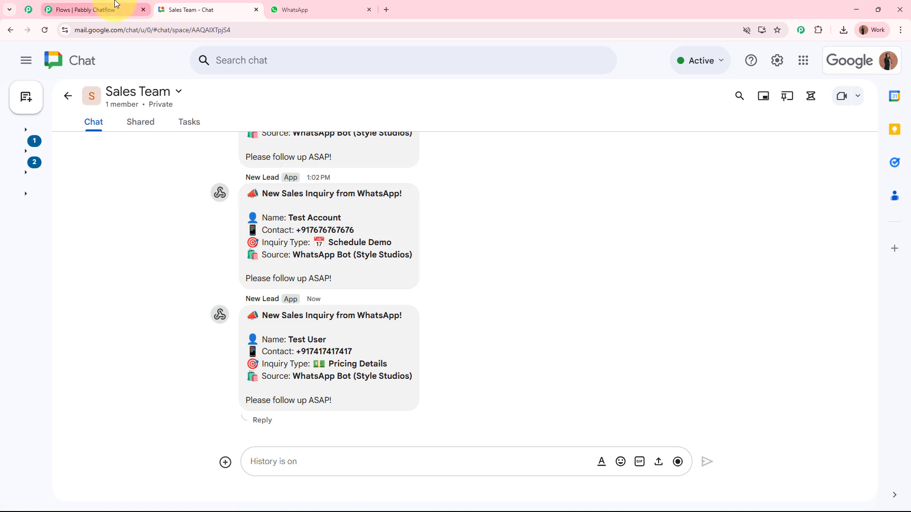
# - Close the Pabbly Chatflow flow editor tab, confirming Leave, and open a new browser tab
pyautogui.click(114, 6)
pyautogui.click(193, 10)
pyautogui.click(70, 6)
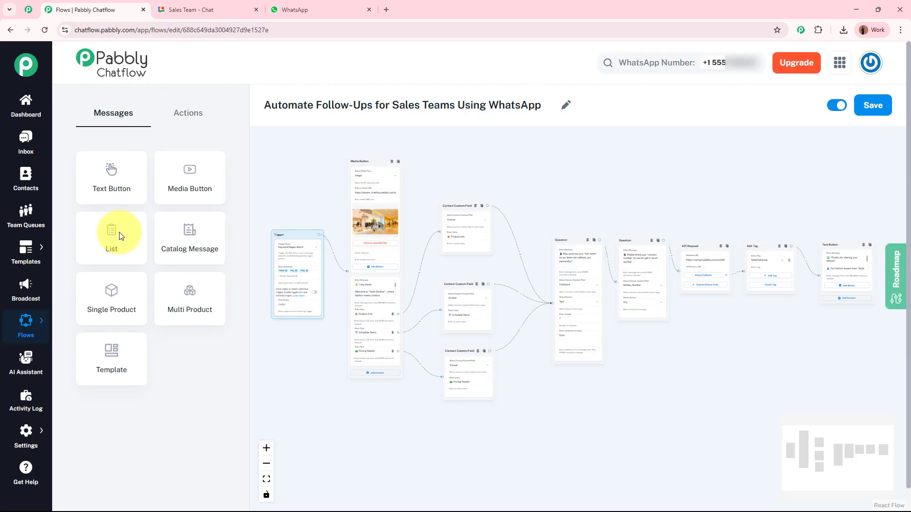
pyautogui.click(143, 10)
pyautogui.click(497, 106)
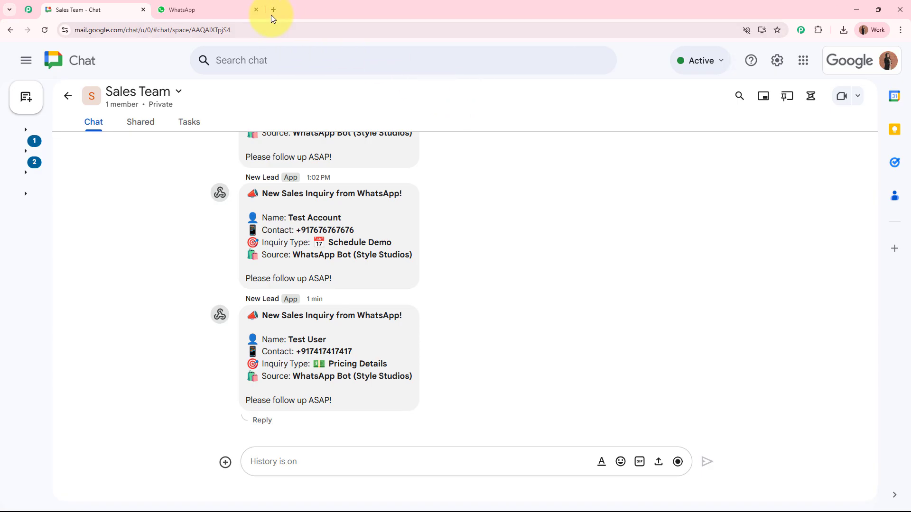
pyautogui.click(272, 10)
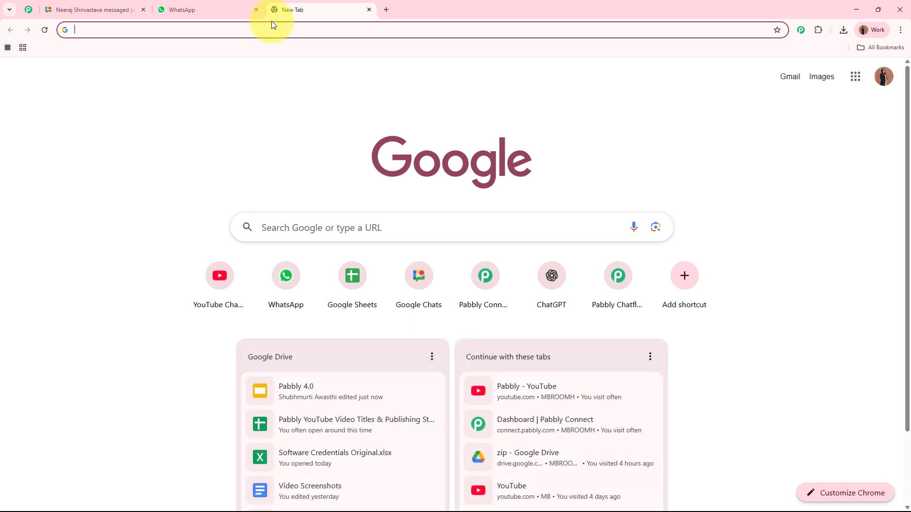
pyautogui.write('www.pabbly.com/chatfl')
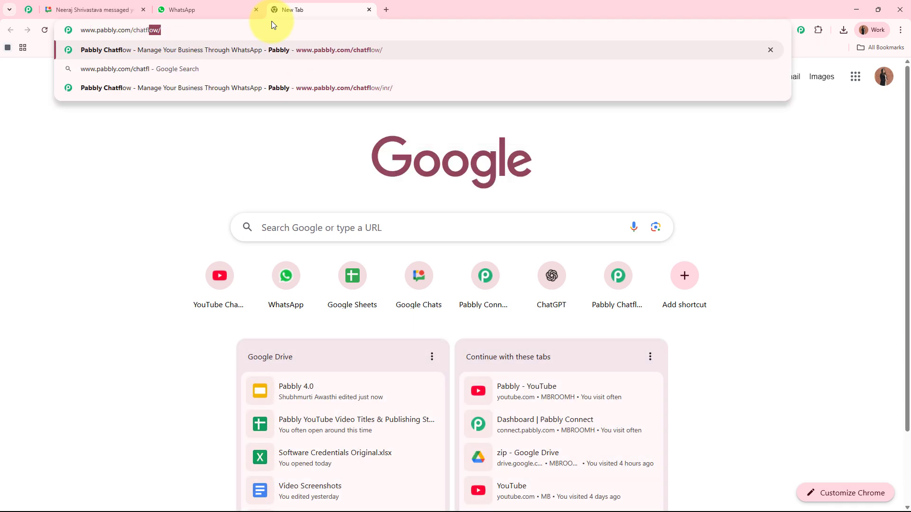
pyautogui.press('Return')
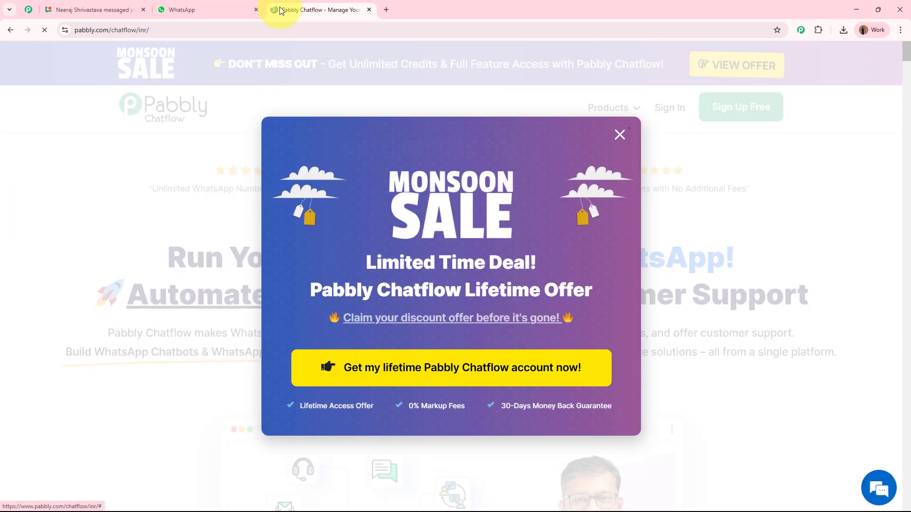
pyautogui.moveTo(275, 10); pyautogui.dragTo(92, 10)
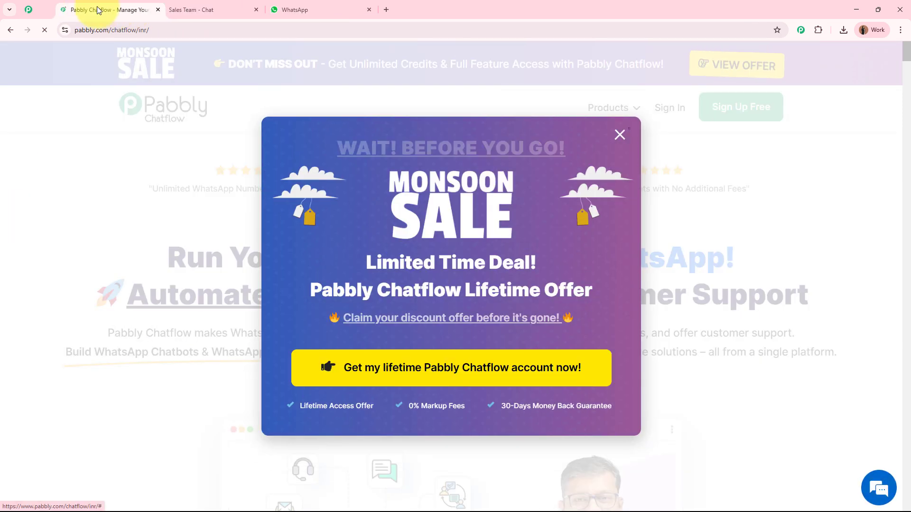
pyautogui.click(730, 215)
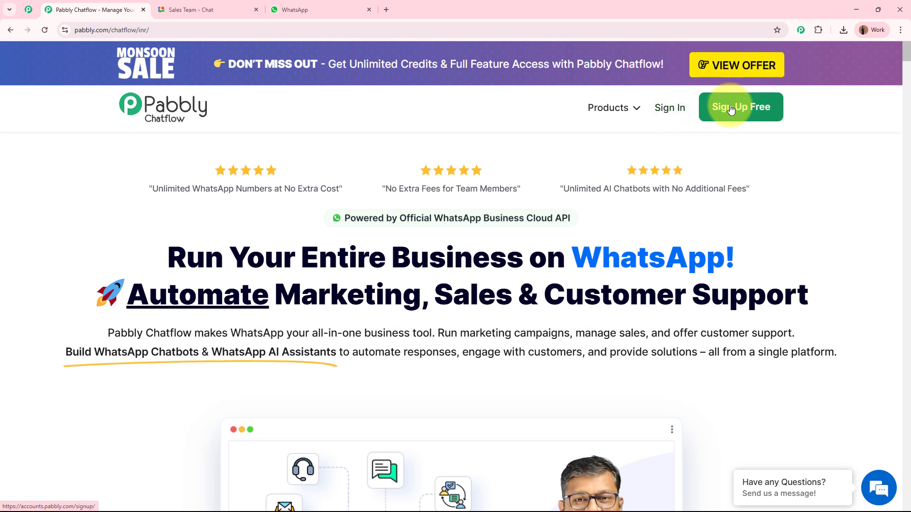
pyautogui.click(670, 109)
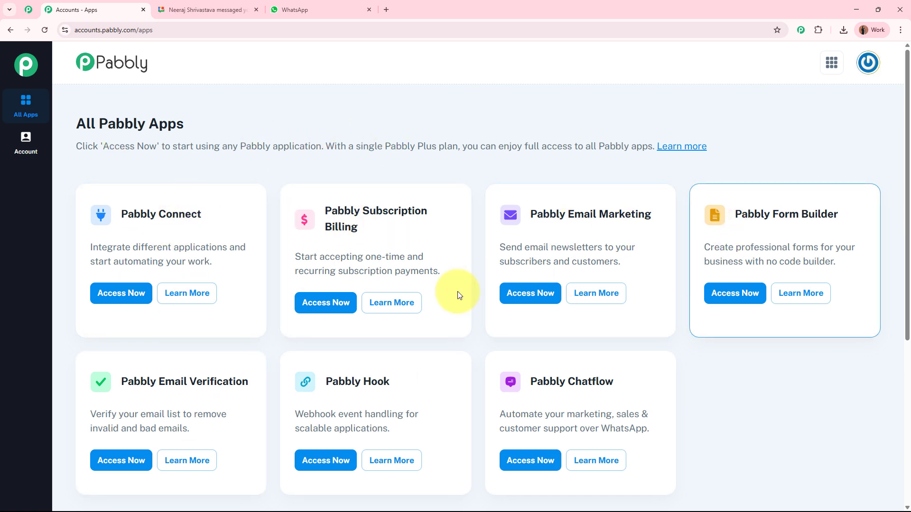
# - Launch Pabbly Chatflow via Access Now on its All Pabbly Apps card
pyautogui.moveTo(513, 380); pyautogui.dragTo(631, 382)
pyautogui.click(632, 386)
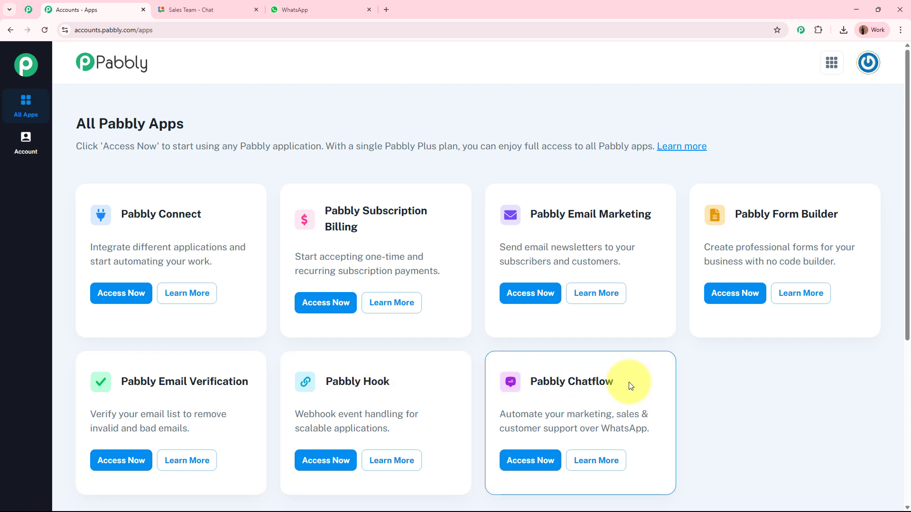
pyautogui.click(532, 470)
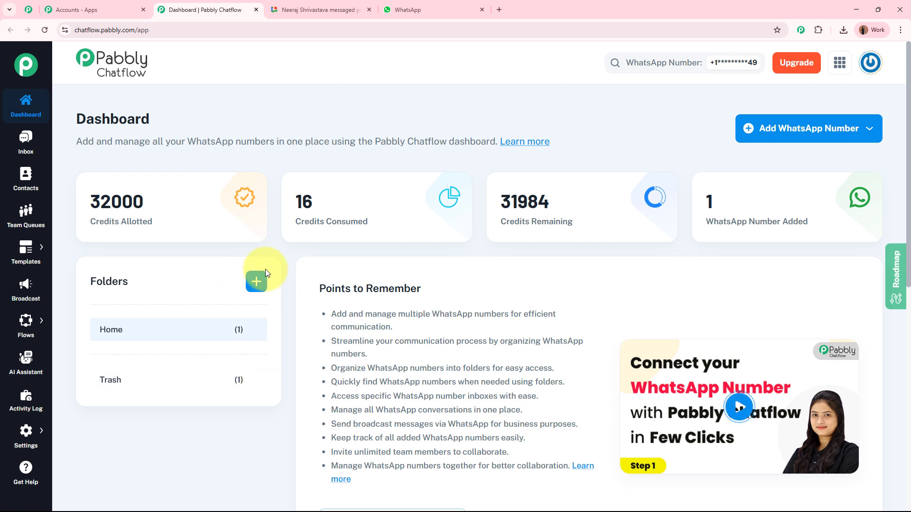
# - Glance at the Add WhatsApp Number options, then switch to the pinned Pabbly Community tab
pyautogui.click(794, 138)
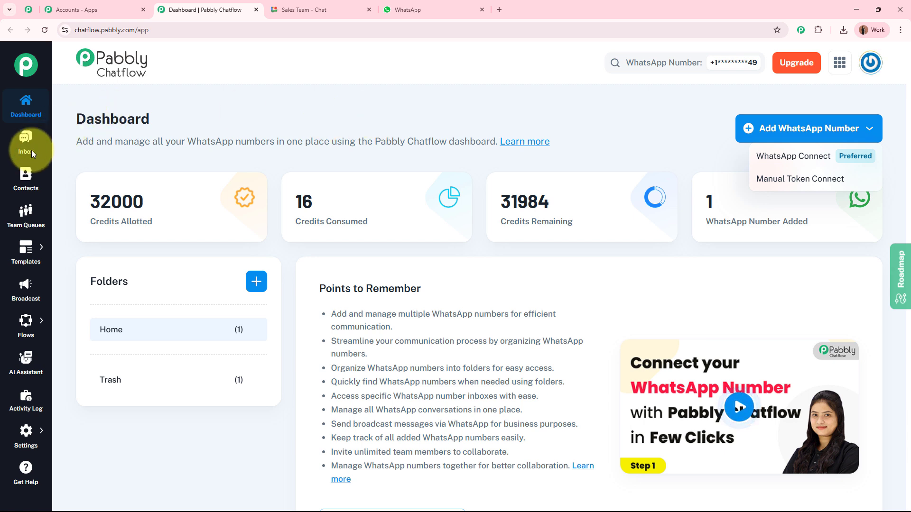
pyautogui.click(199, 127)
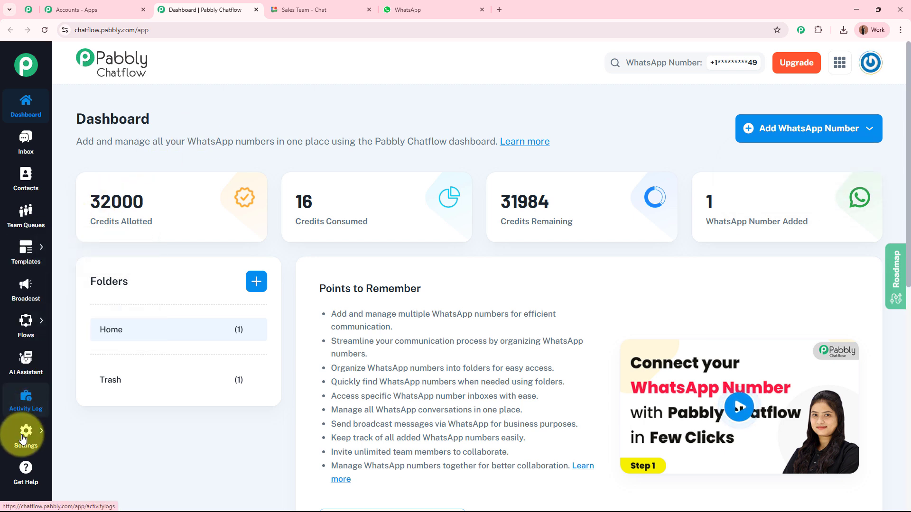
pyautogui.moveTo(21, 441)
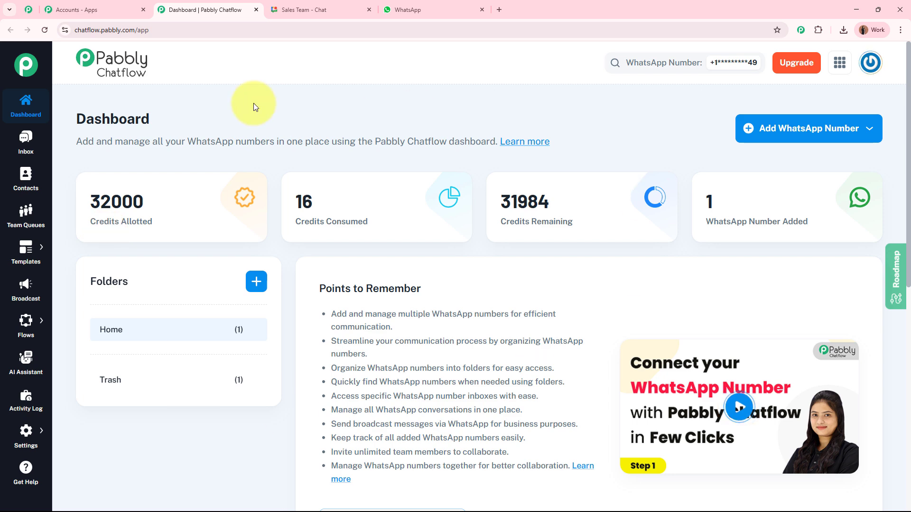
pyautogui.click(23, 11)
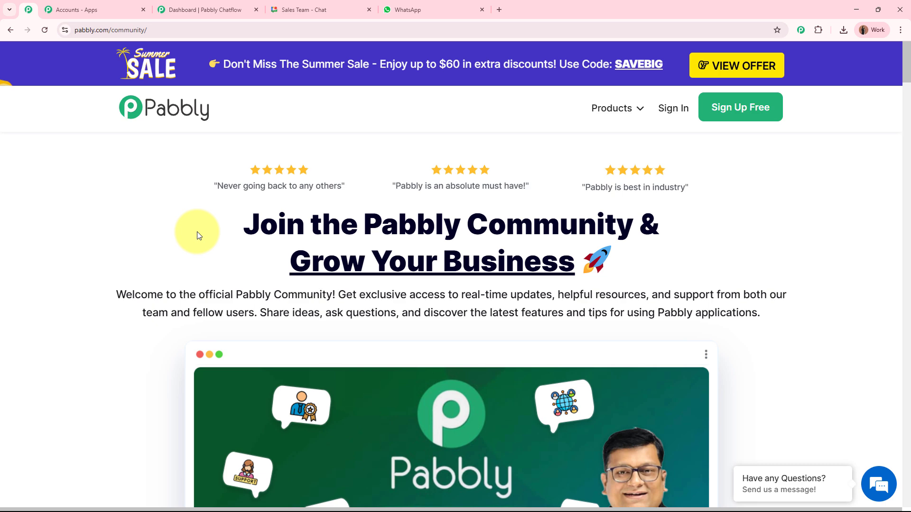
pyautogui.scroll(-4, 197, 235)
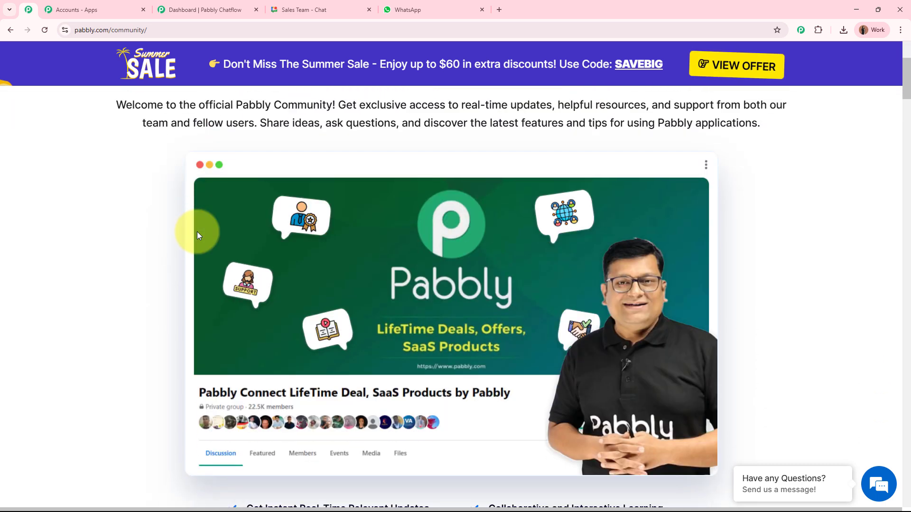
pyautogui.scroll(-8, 197, 232)
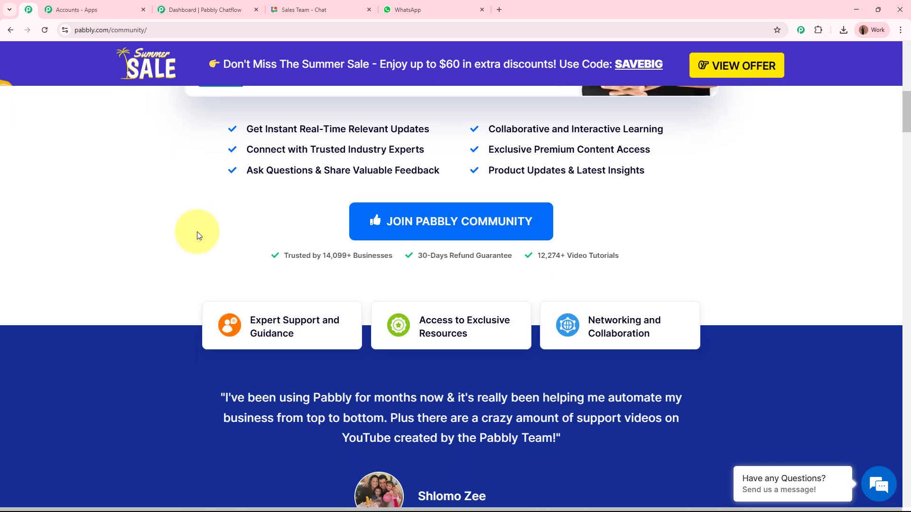
pyautogui.scroll(-10, 197, 233)
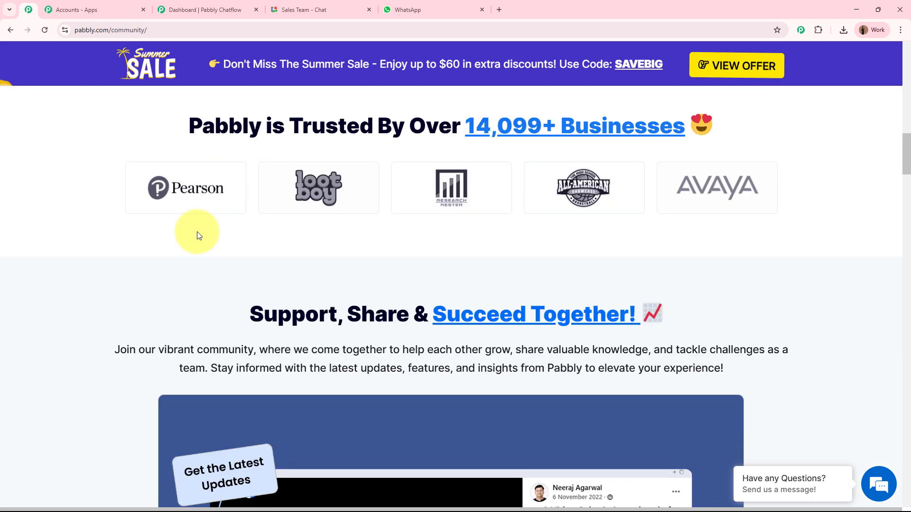
pyautogui.scroll(-9, 198, 232)
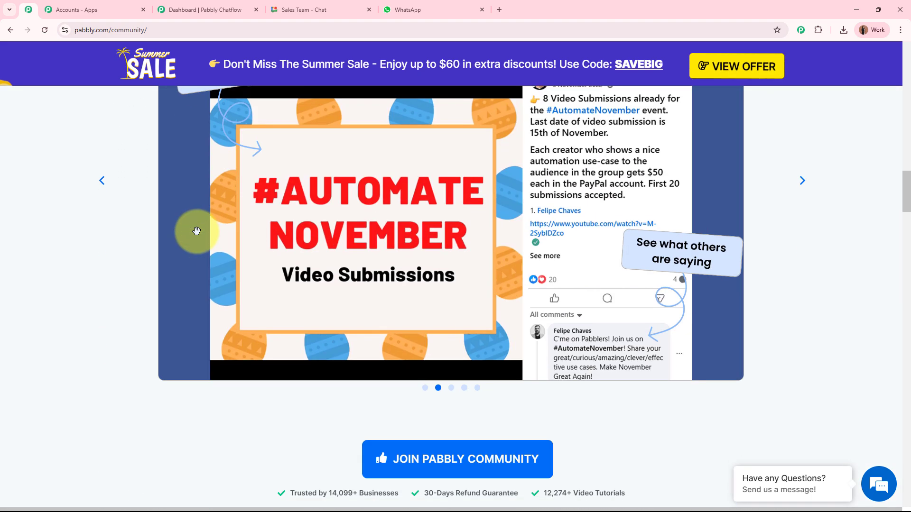
pyautogui.scroll(-14, 196, 231)
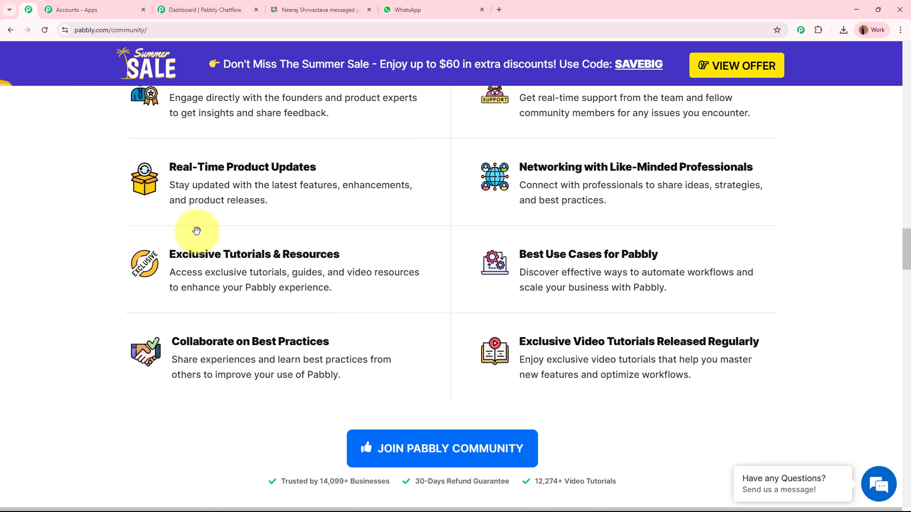
pyautogui.scroll(-12, 196, 231)
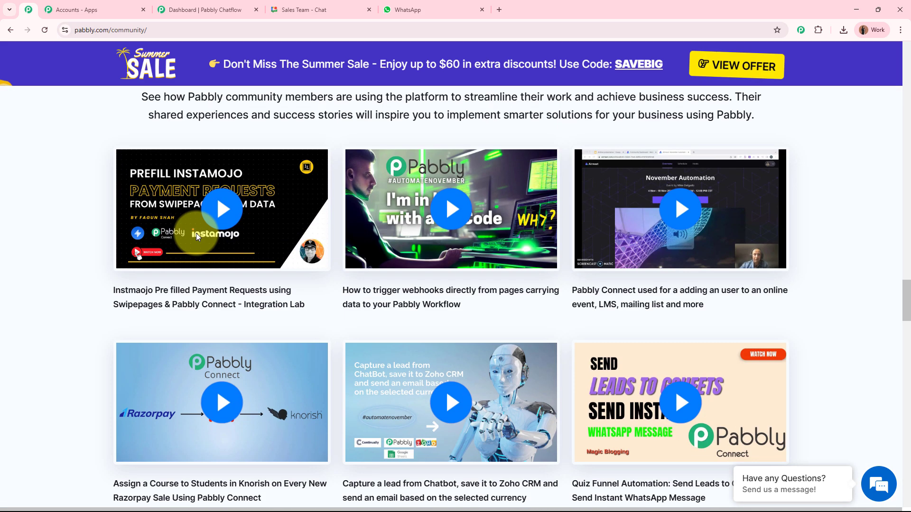
pyautogui.scroll(-10, 196, 232)
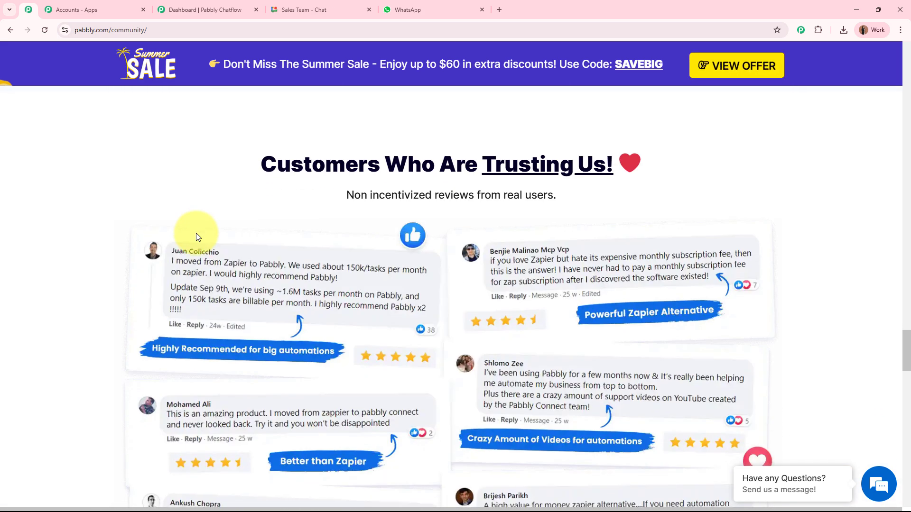
pyautogui.scroll(-9, 197, 236)
pyautogui.scroll(8, 197, 238)
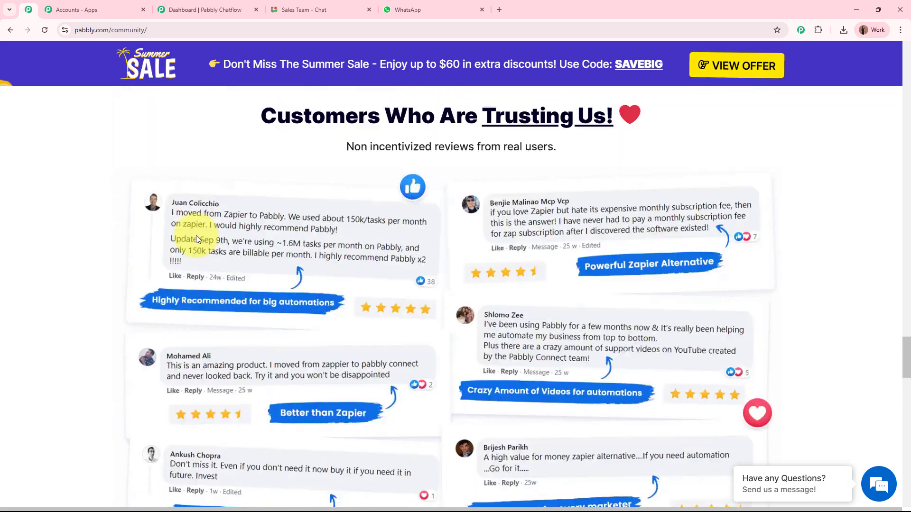
pyautogui.scroll(20, 195, 235)
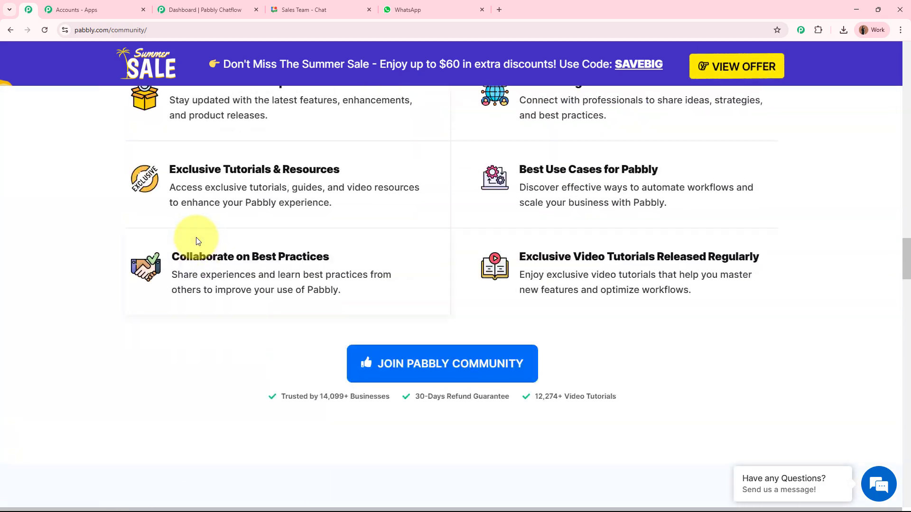
pyautogui.scroll(20, 197, 241)
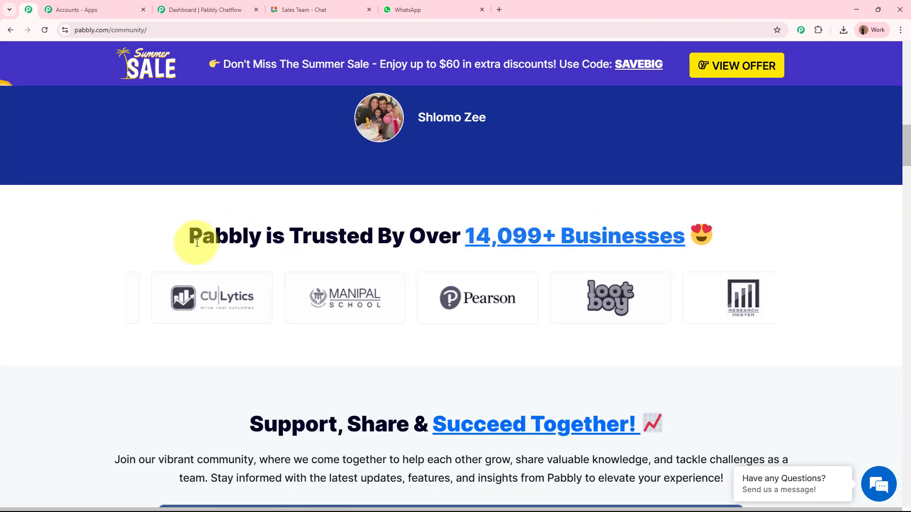
pyautogui.scroll(20, 196, 244)
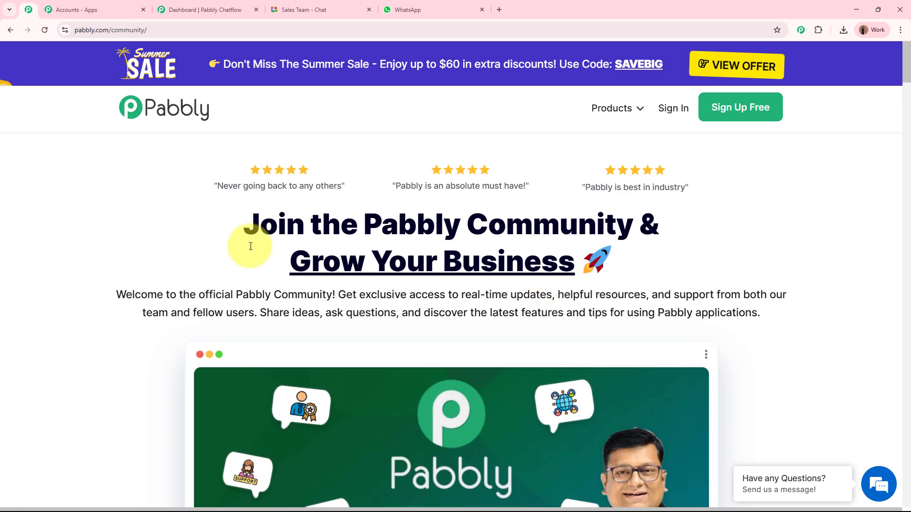
# - From the Chatflow dashboard, go to the Flows list and add a new Untitled flow
pyautogui.click(185, 9)
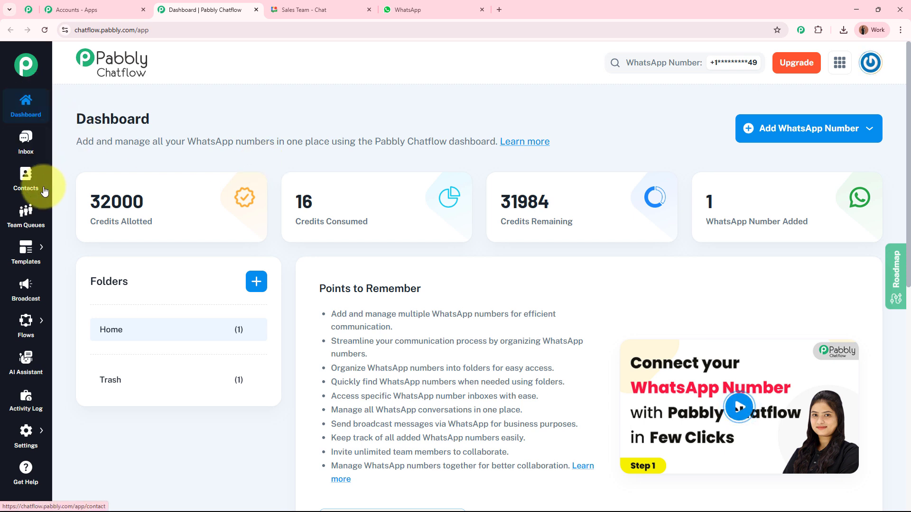
pyautogui.click(80, 323)
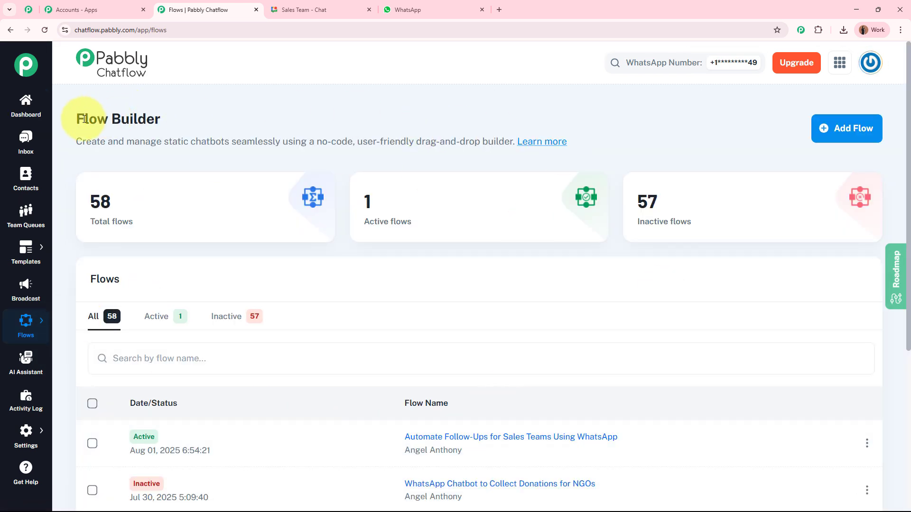
pyautogui.moveTo(81, 122); pyautogui.dragTo(209, 122)
pyautogui.click(345, 107)
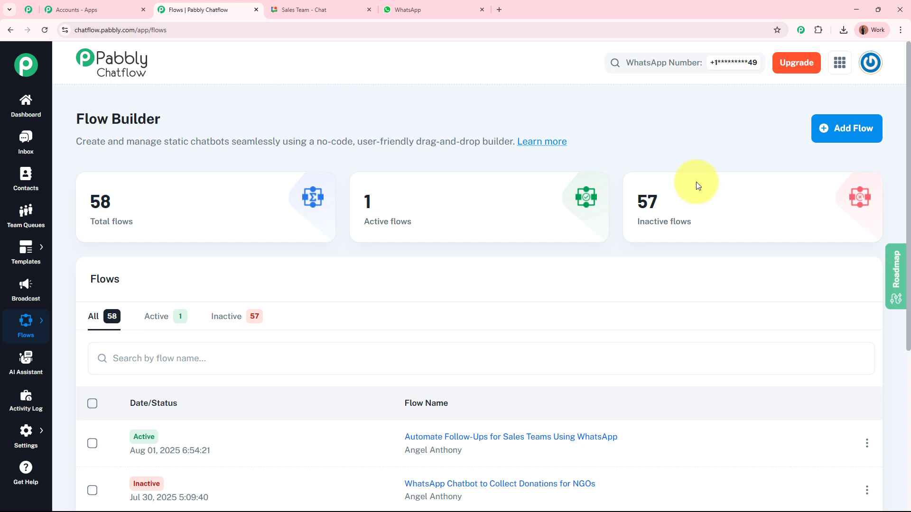
pyautogui.click(840, 134)
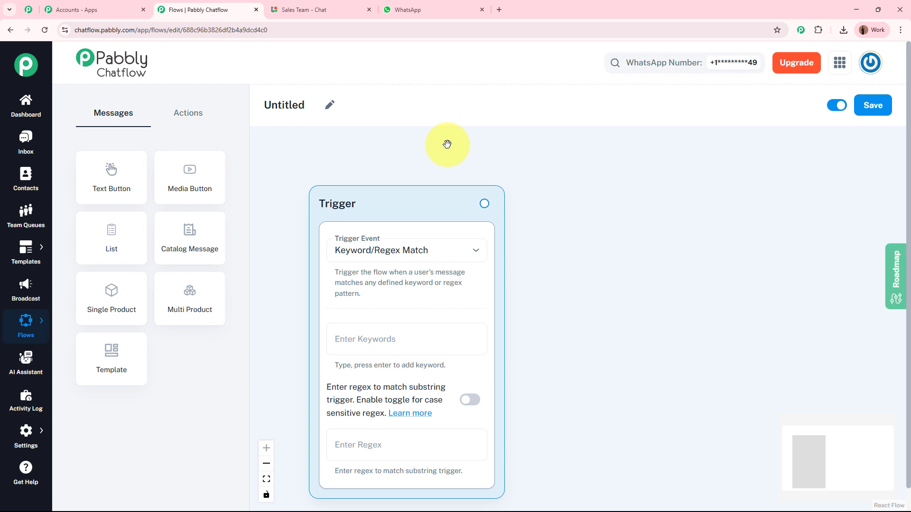
# - Rename the flow 'Automate Follow-Ups for Sales Teams Using WhatsApp' and drag the Trigger node upward
pyautogui.click(330, 105)
pyautogui.moveTo(304, 105); pyautogui.dragTo(241, 113)
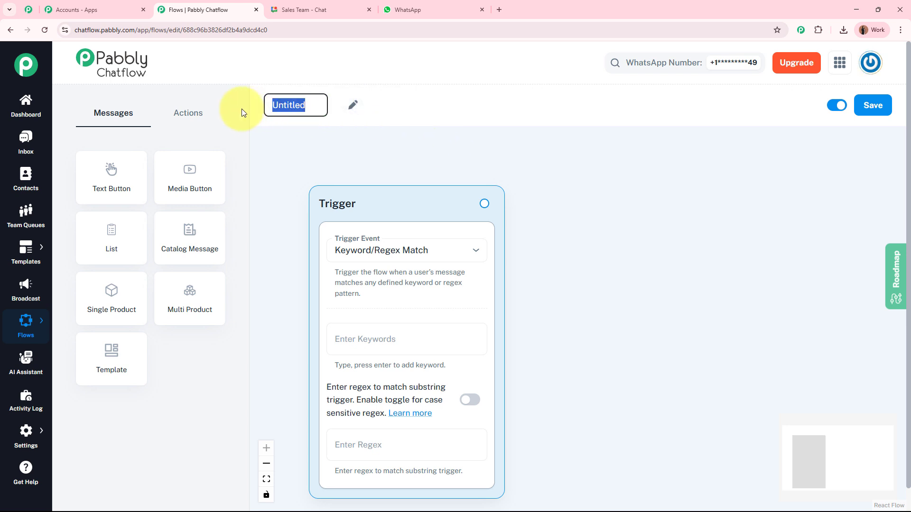
pyautogui.press('BackSpace')
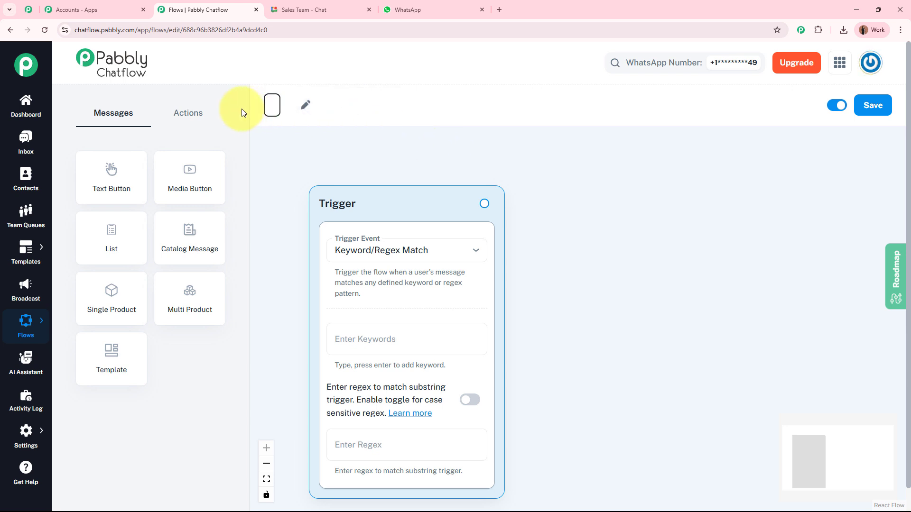
pyautogui.write('Automate Follow-Ups for Sales Teams Using WhatsApp')
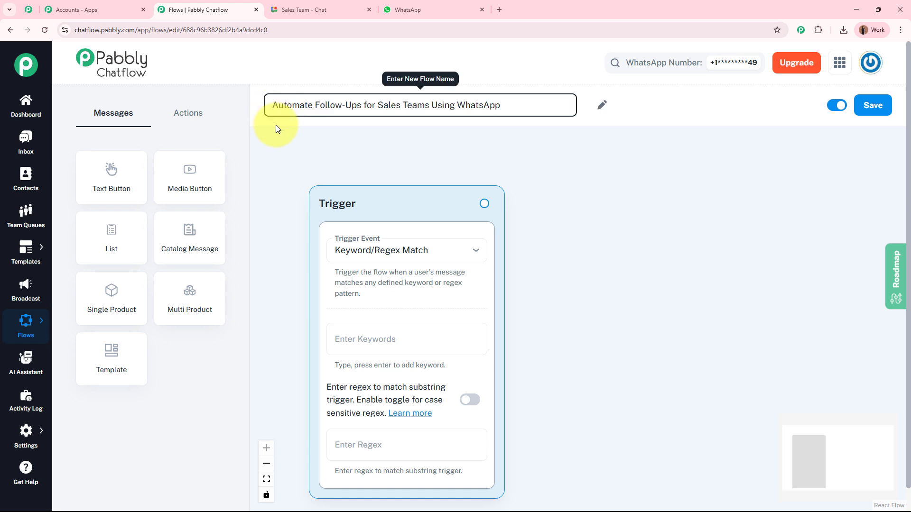
pyautogui.click(486, 148)
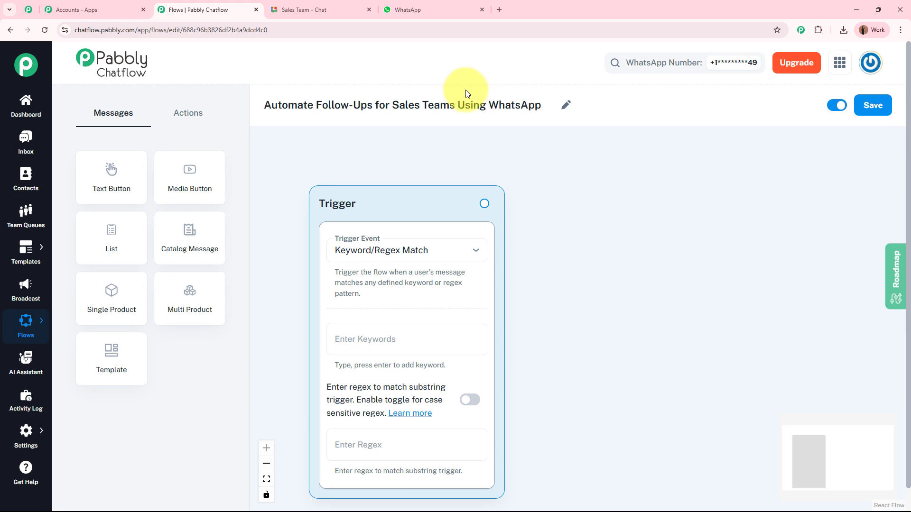
pyautogui.moveTo(429, 205); pyautogui.dragTo(428, 170)
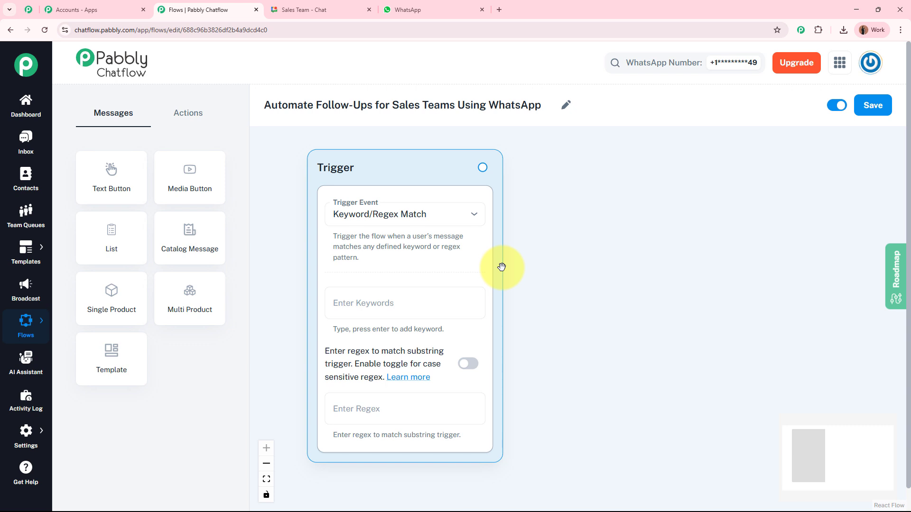
# - Keep Keyword/Regex Match as the trigger event and add keywords Hello, Hey, Hi and Help
pyautogui.click(454, 217)
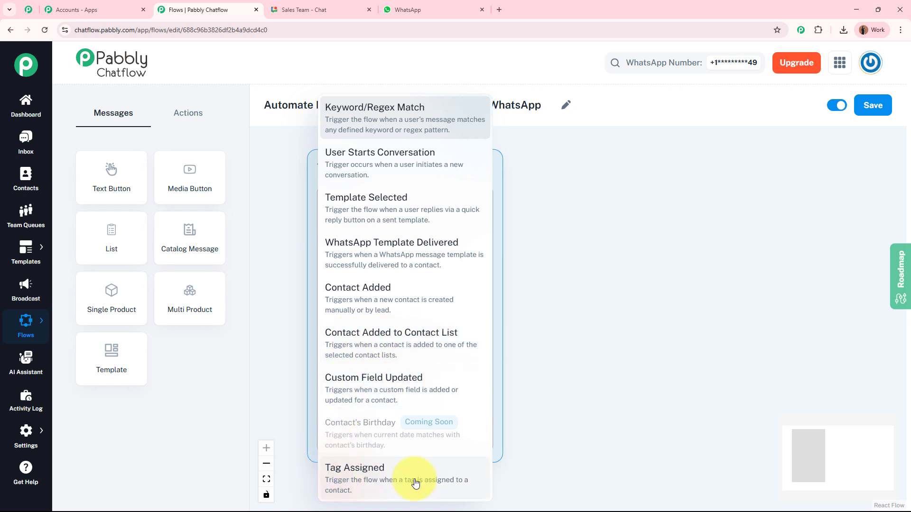
pyautogui.click(412, 106)
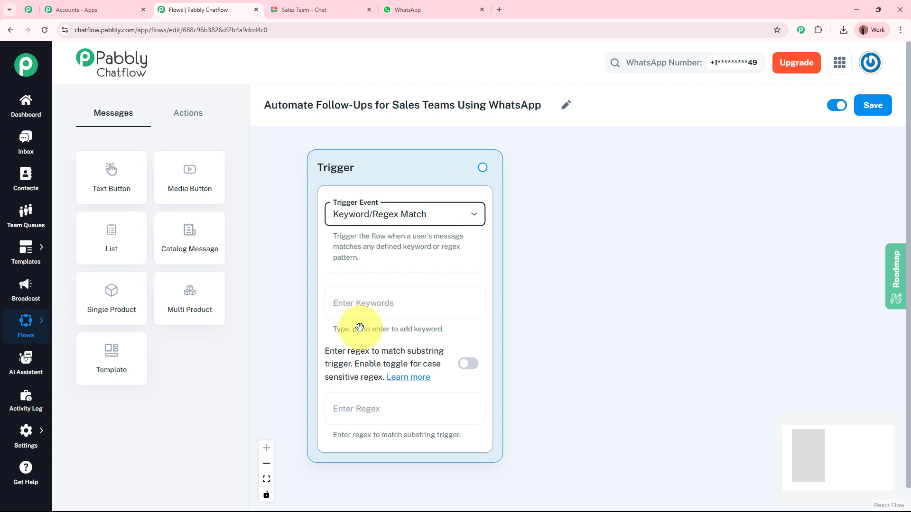
pyautogui.click(380, 302)
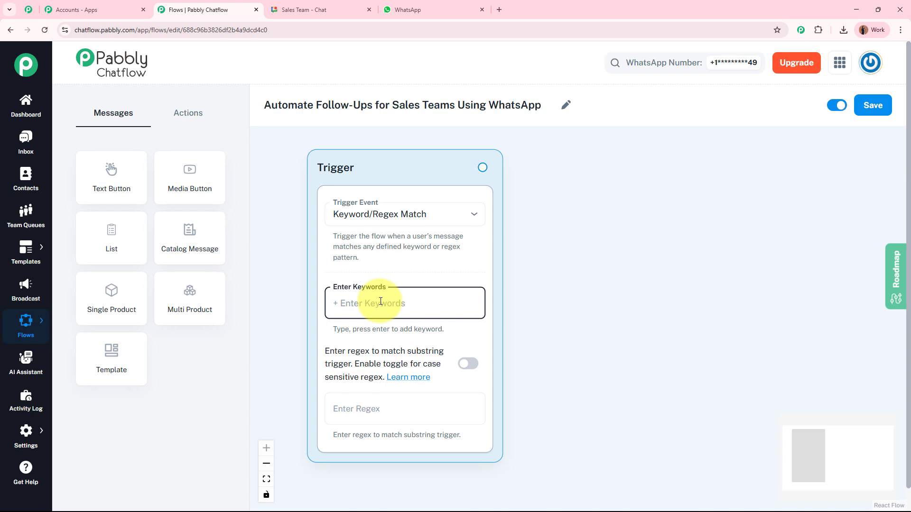
pyautogui.write('Hello')
pyautogui.press('Return')
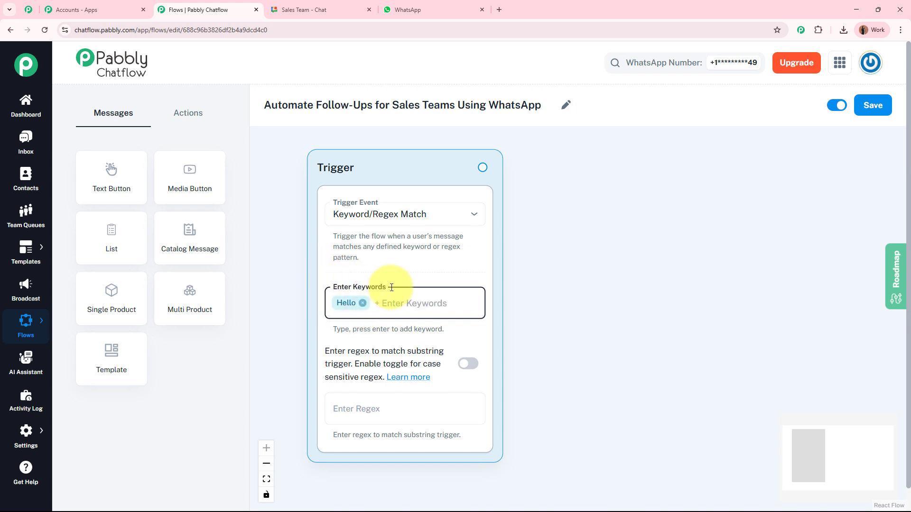
pyautogui.write('Hey')
pyautogui.press('Return')
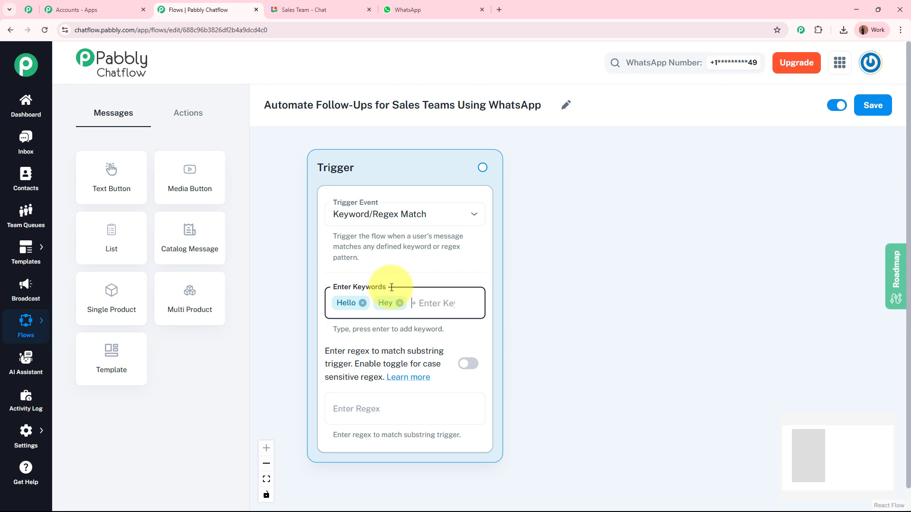
pyautogui.write('Hi')
pyautogui.press('Return')
pyautogui.write('H')
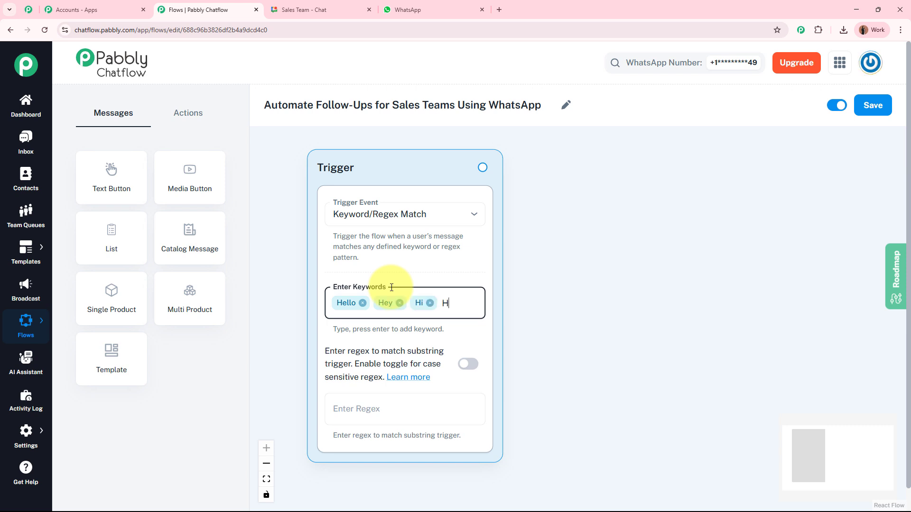
pyautogui.write('elp')
pyautogui.press('Return')
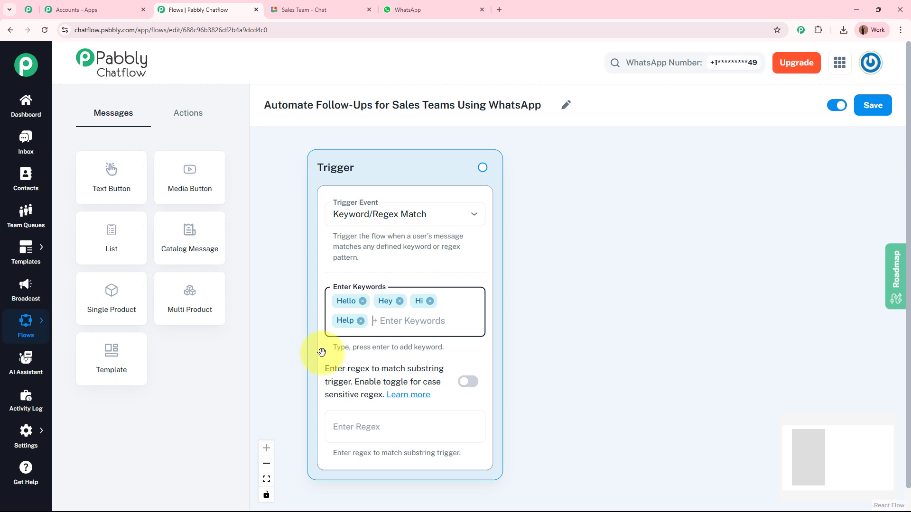
pyautogui.click(306, 382)
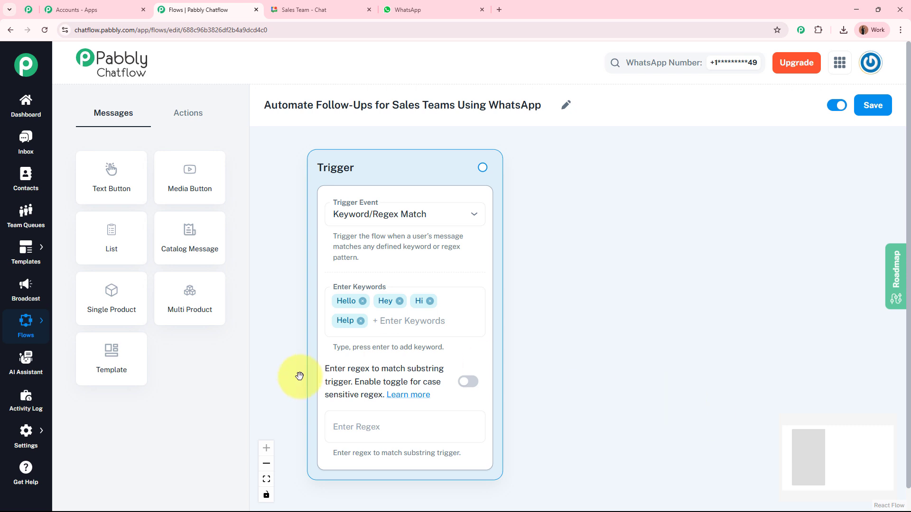
# - Paste the catch-all regex [\s\S]+ into the trigger's regex field
pyautogui.click(426, 428)
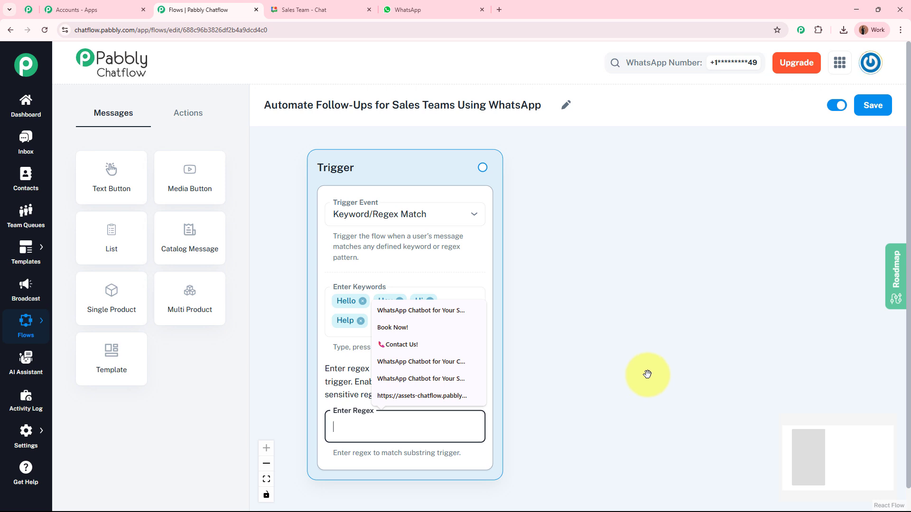
pyautogui.write('[\\s\\S]+')
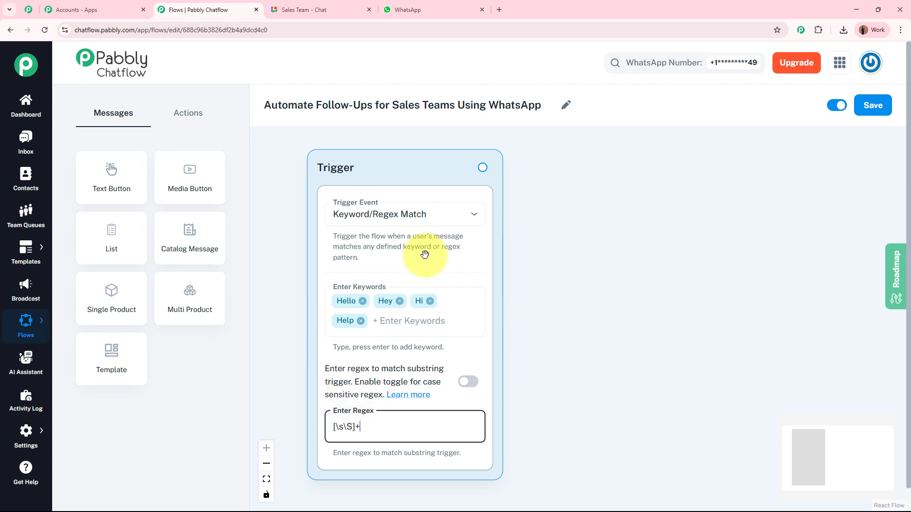
pyautogui.click(558, 329)
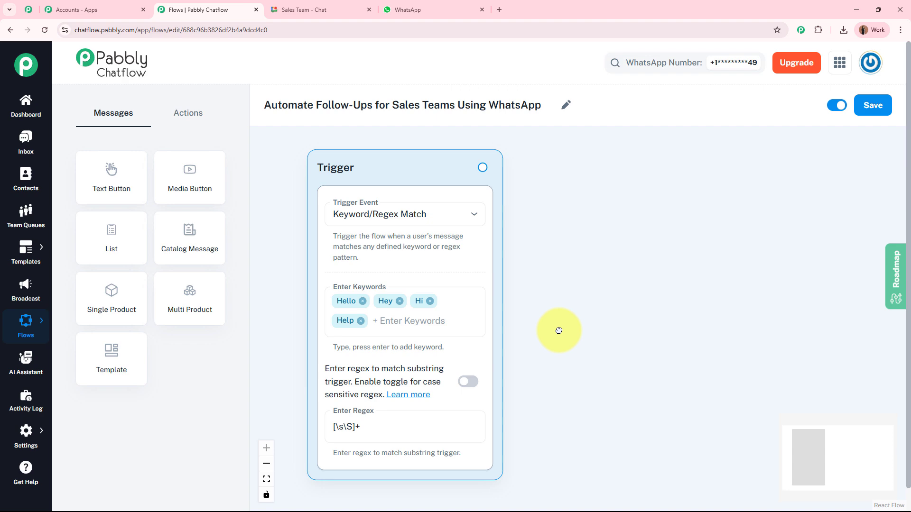
# - Review the test chat's welcome message, including the tap-an-option and fashion-advisor lines
pyautogui.click(478, 13)
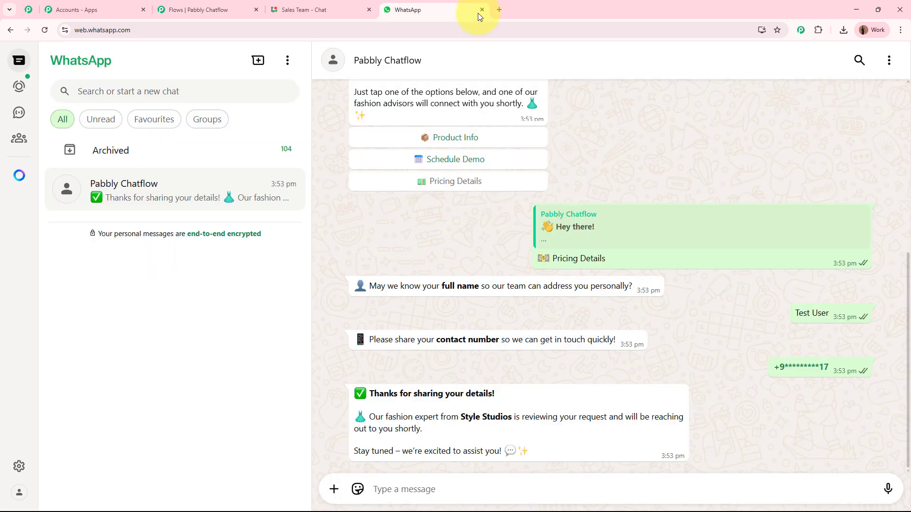
pyautogui.scroll(5, 687, 260)
pyautogui.scroll(2, 678, 238)
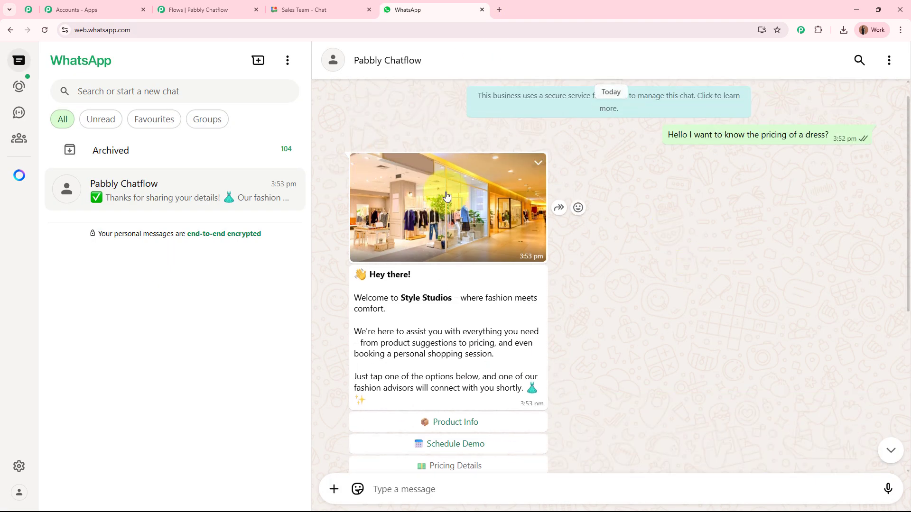
pyautogui.scroll(-1, 503, 196)
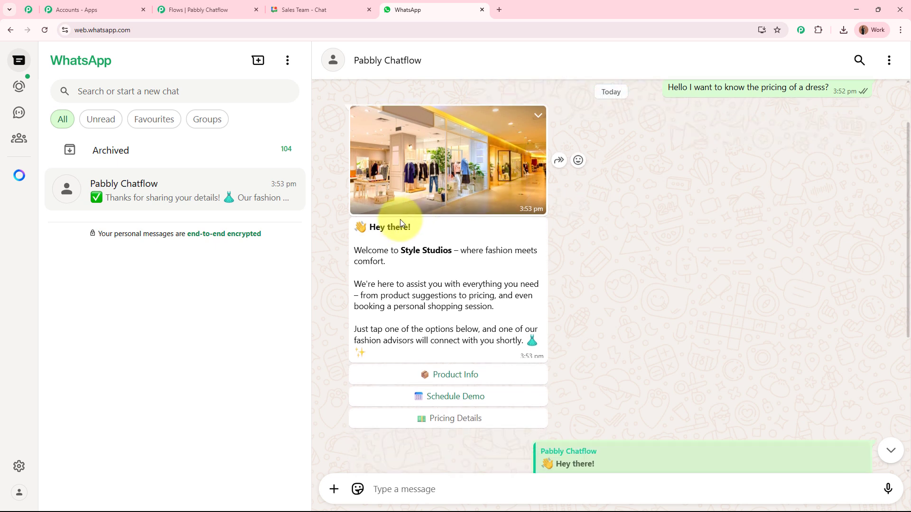
pyautogui.moveTo(386, 226); pyautogui.dragTo(458, 327)
pyautogui.moveTo(362, 328); pyautogui.dragTo(524, 333)
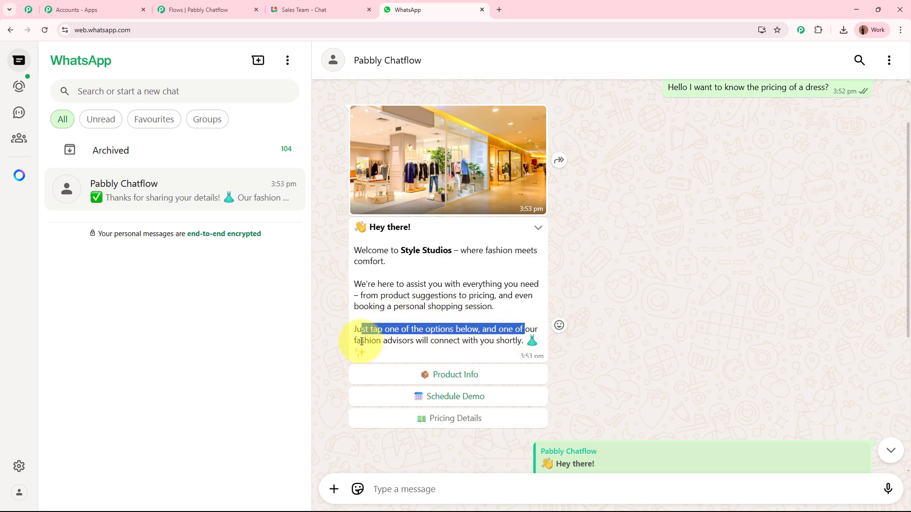
pyautogui.moveTo(360, 340); pyautogui.dragTo(478, 343)
pyautogui.click(509, 344)
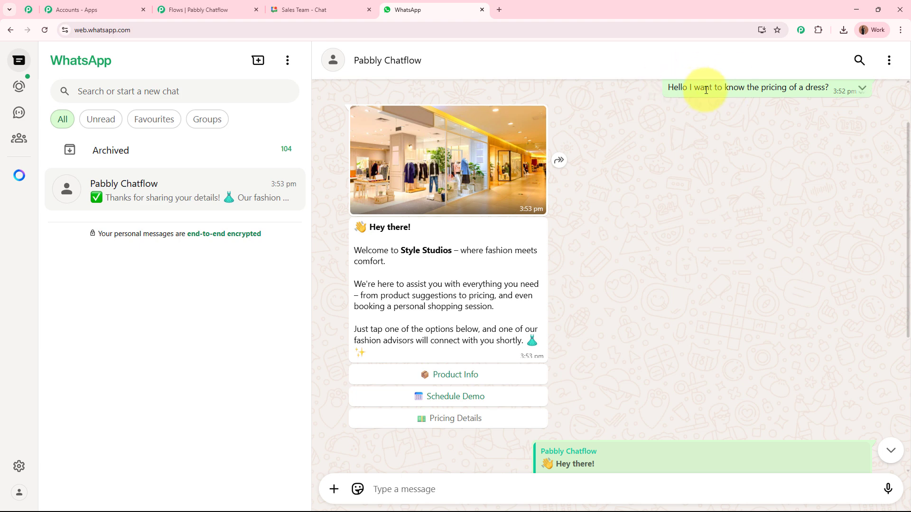
# - Highlight the customer's pricing question, then return to the Pabbly Chatflow flow editor
pyautogui.moveTo(674, 88); pyautogui.dragTo(813, 88)
pyautogui.click(791, 164)
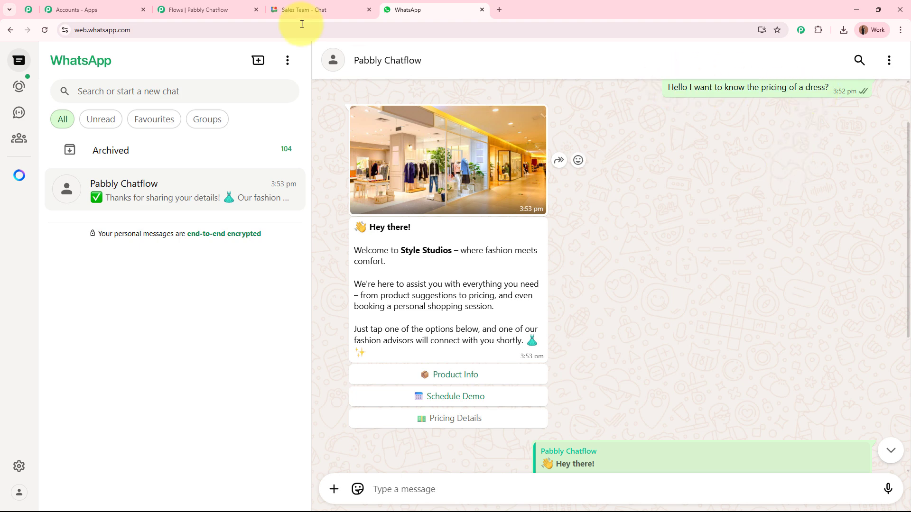
pyautogui.click(240, 7)
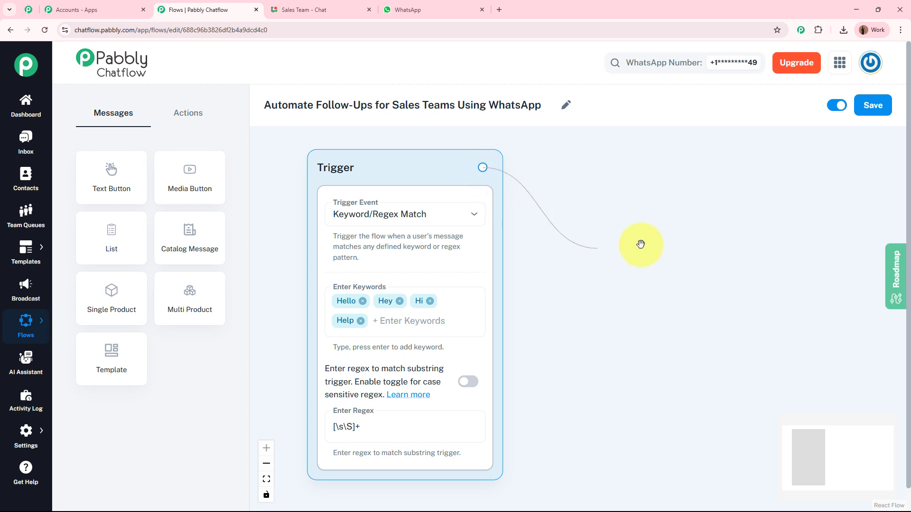
# - Link a new Media node from the Trigger and set its media type to Image
pyautogui.moveTo(641, 245); pyautogui.dragTo(670, 180)
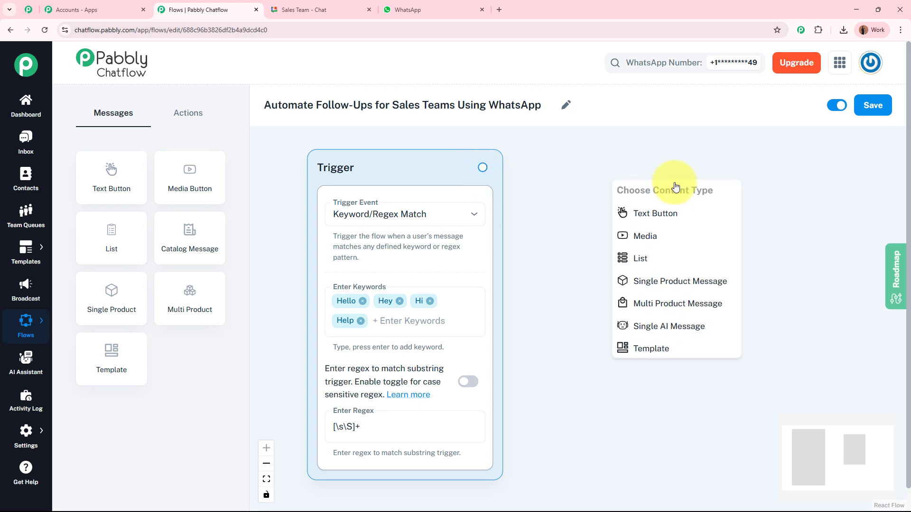
pyautogui.click(664, 245)
pyautogui.moveTo(549, 274); pyautogui.dragTo(383, 275)
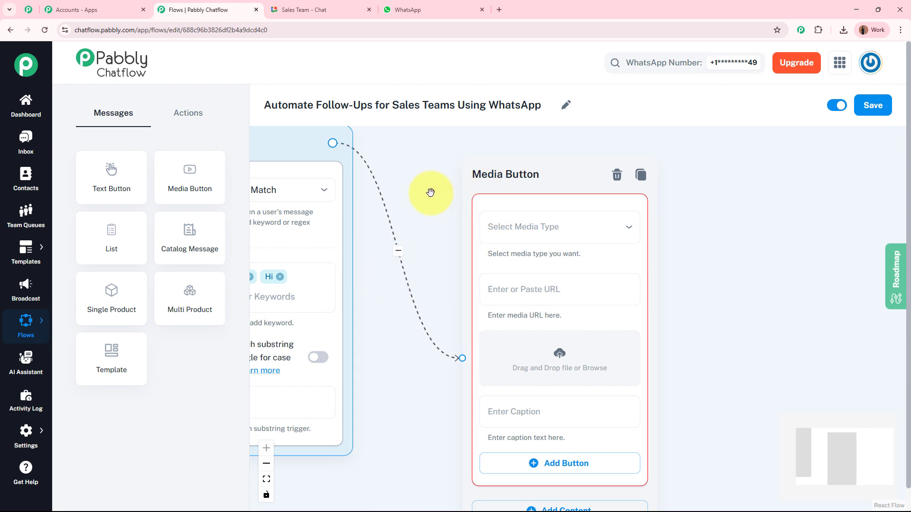
pyautogui.click(548, 235)
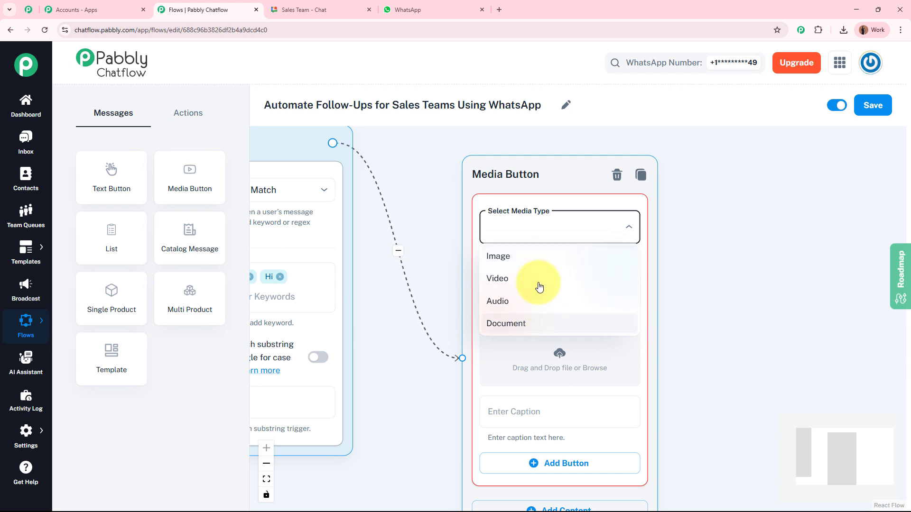
pyautogui.click(540, 254)
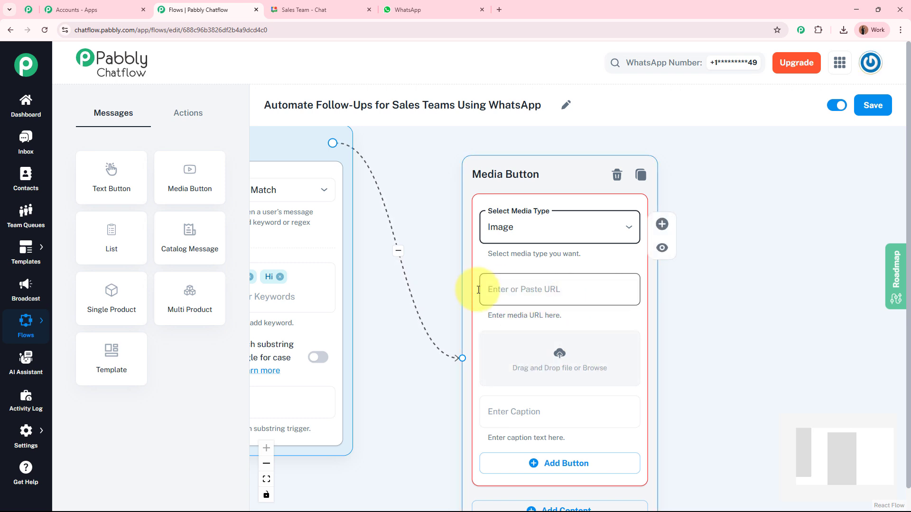
# - Upload the store image from the Downloads folder as the node's media
pyautogui.click(562, 357)
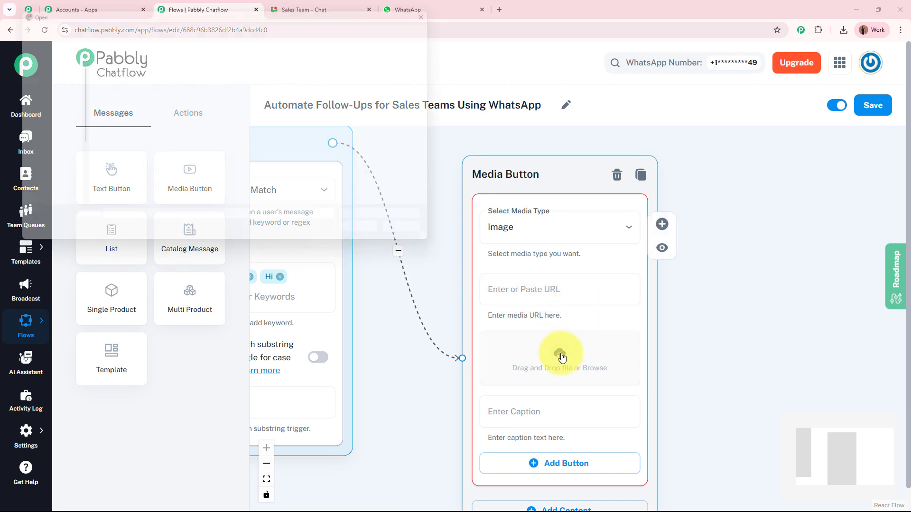
pyautogui.click(40, 140)
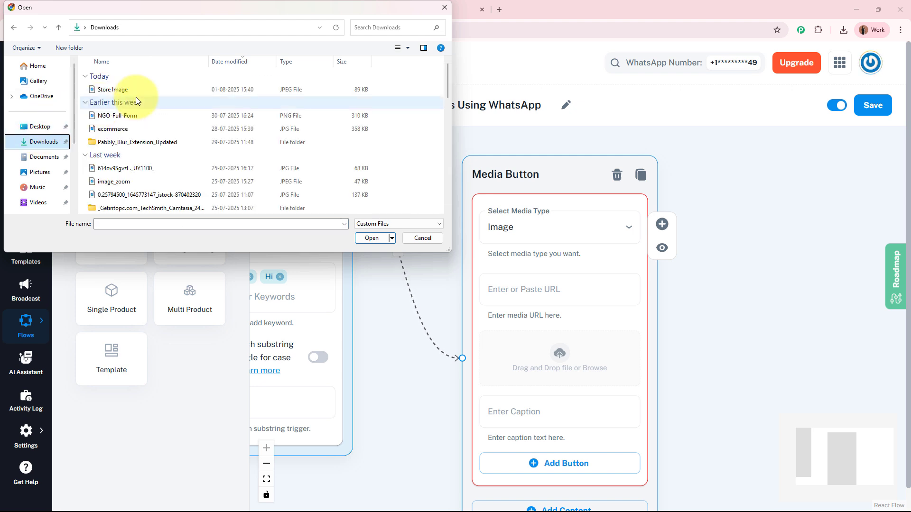
pyautogui.click(135, 91)
pyautogui.click(362, 238)
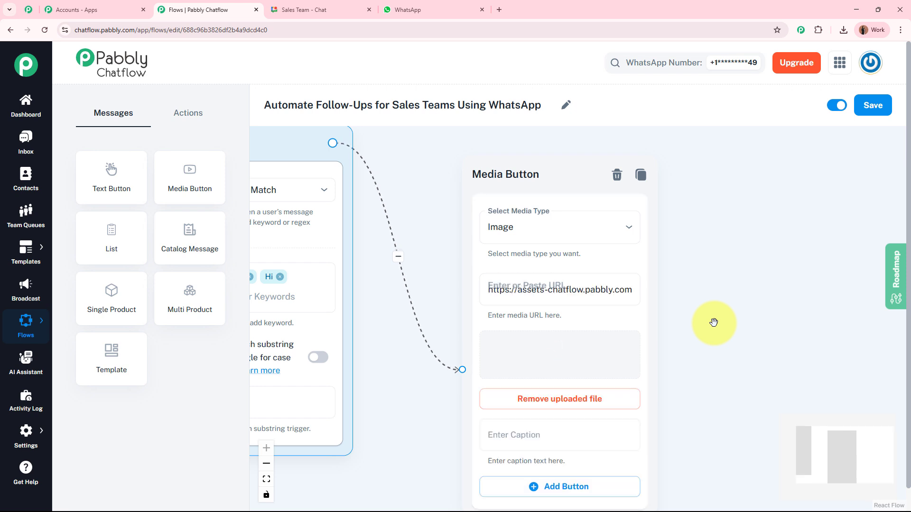
pyautogui.moveTo(710, 305); pyautogui.dragTo(671, 194)
pyautogui.scroll(-3, 679, 223)
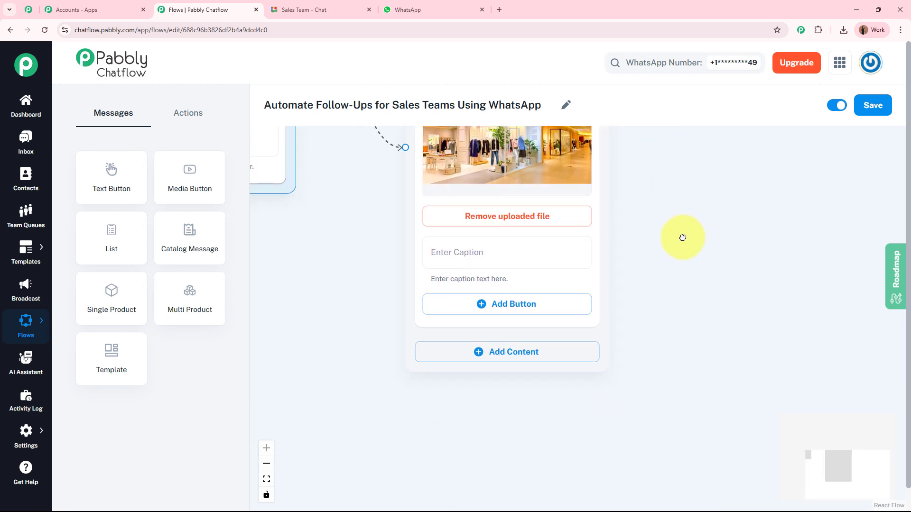
pyautogui.click(521, 264)
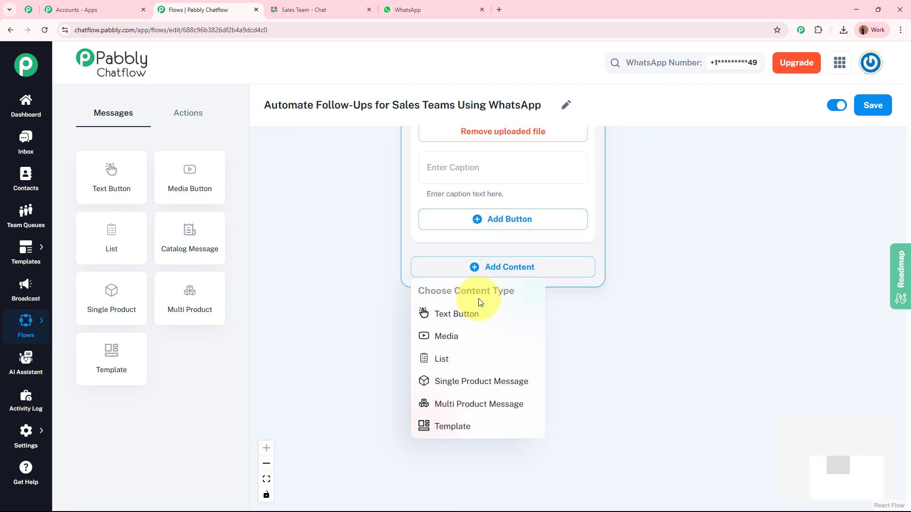
pyautogui.click(482, 314)
pyautogui.moveTo(363, 335); pyautogui.dragTo(373, 287)
pyautogui.click(518, 251)
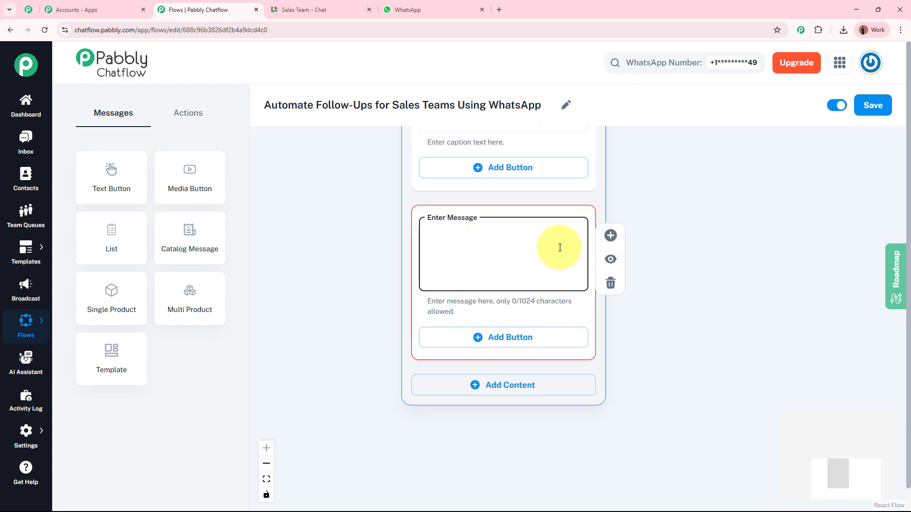
pyautogui.hotkey('ctrl', 'v')
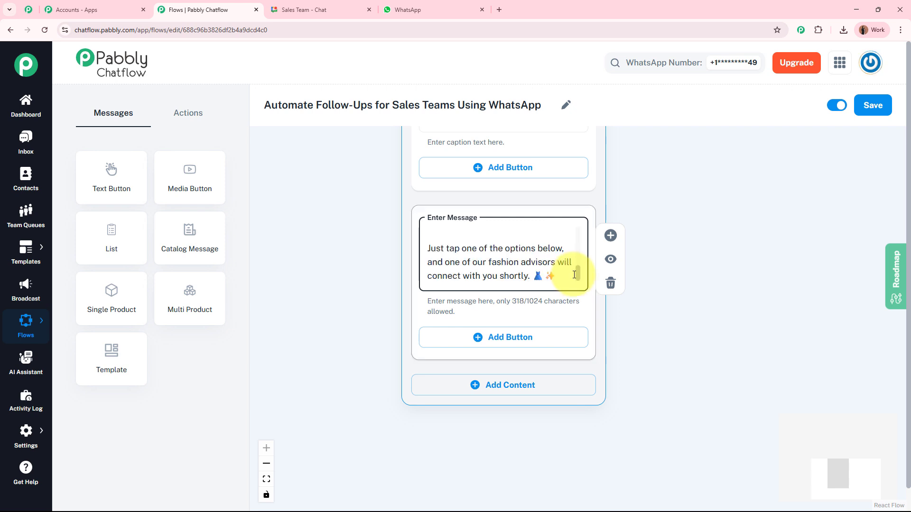
pyautogui.scroll(5, 565, 251)
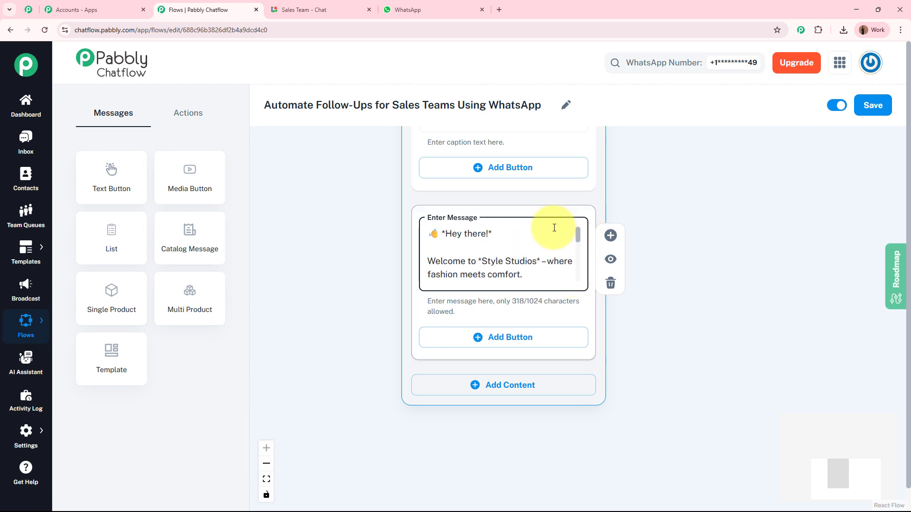
pyautogui.click(446, 234)
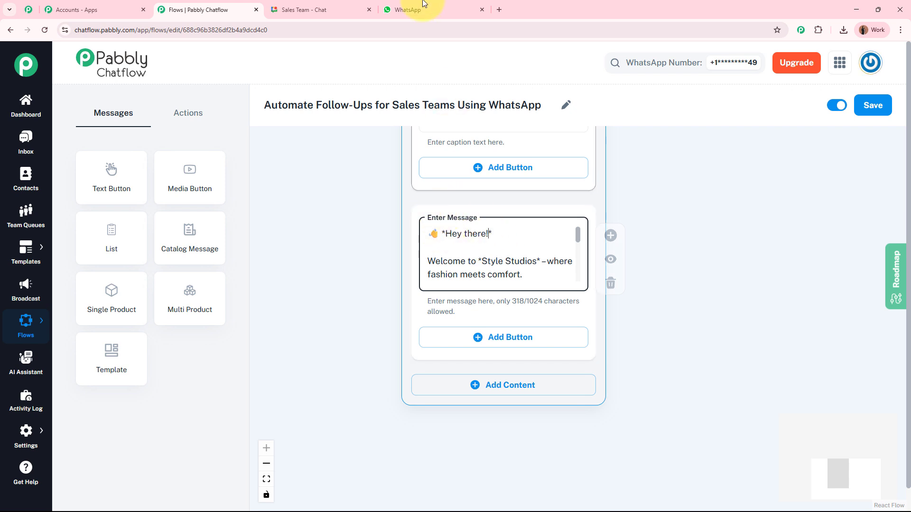
pyautogui.click(408, 10)
pyautogui.moveTo(370, 228); pyautogui.dragTo(416, 229)
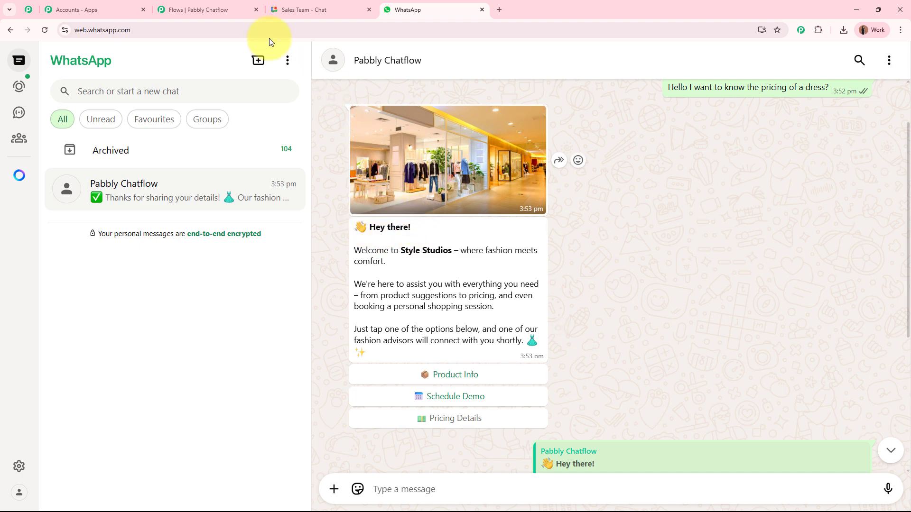
pyautogui.click(220, 14)
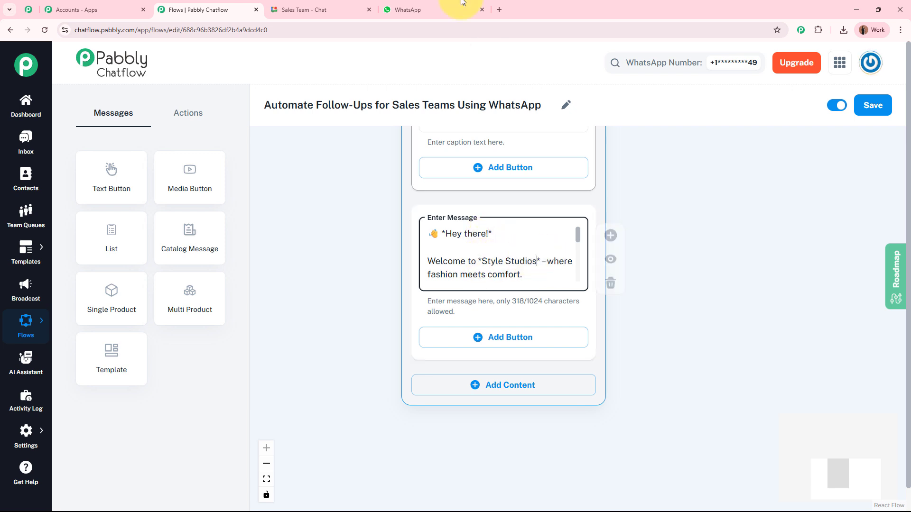
pyautogui.click(407, 9)
pyautogui.moveTo(402, 249); pyautogui.dragTo(450, 250)
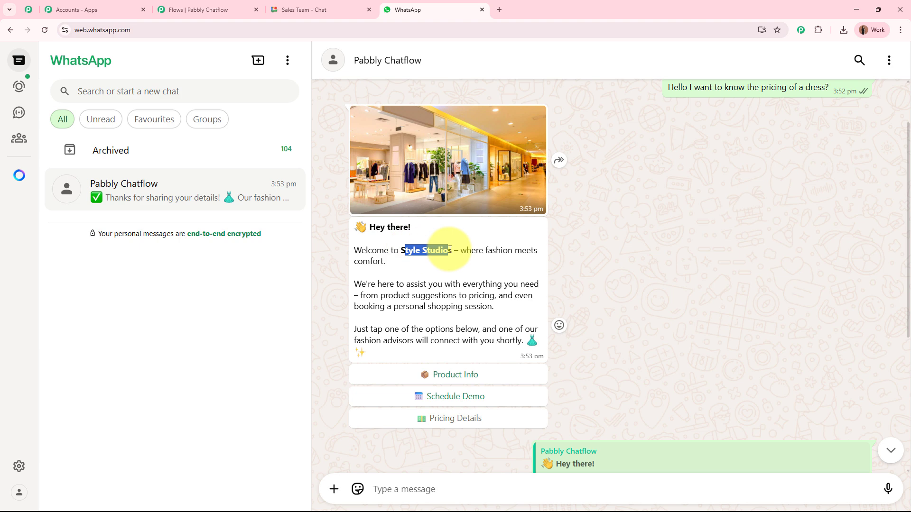
pyautogui.click(449, 249)
pyautogui.click(213, 12)
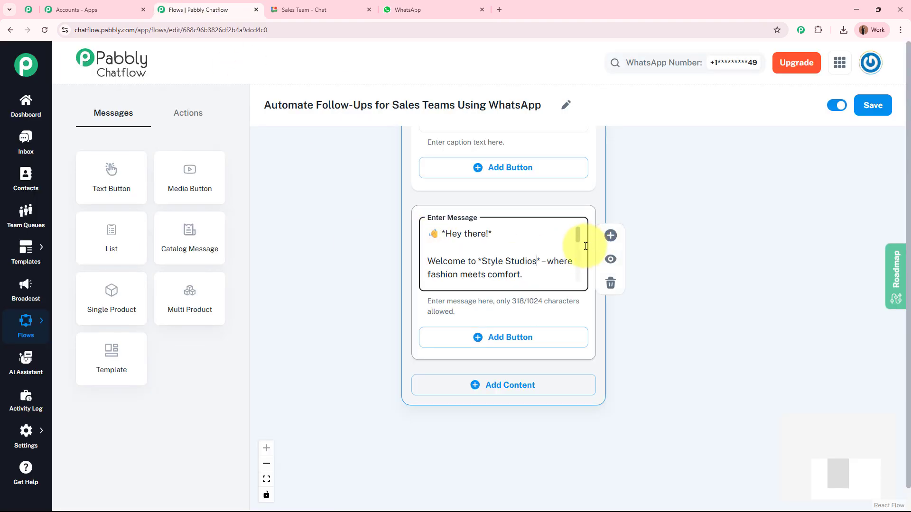
pyautogui.click(535, 261)
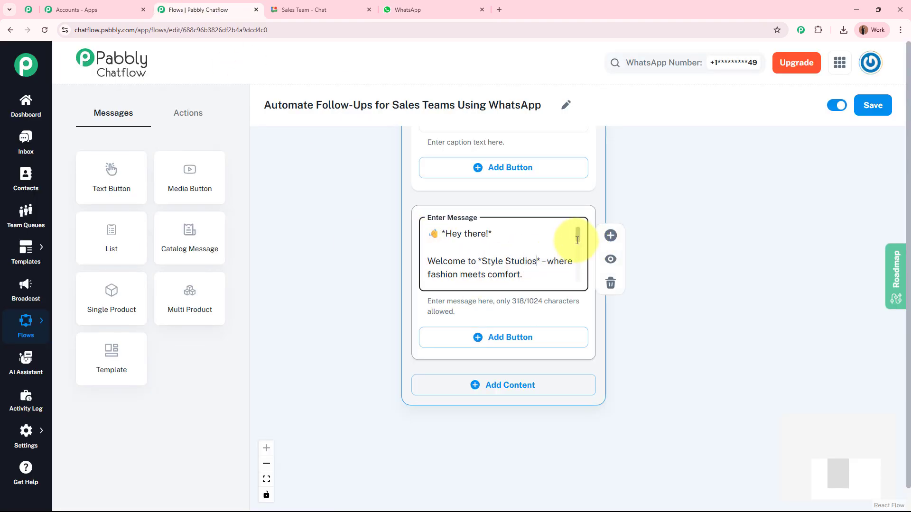
pyautogui.moveTo(578, 241); pyautogui.dragTo(579, 258)
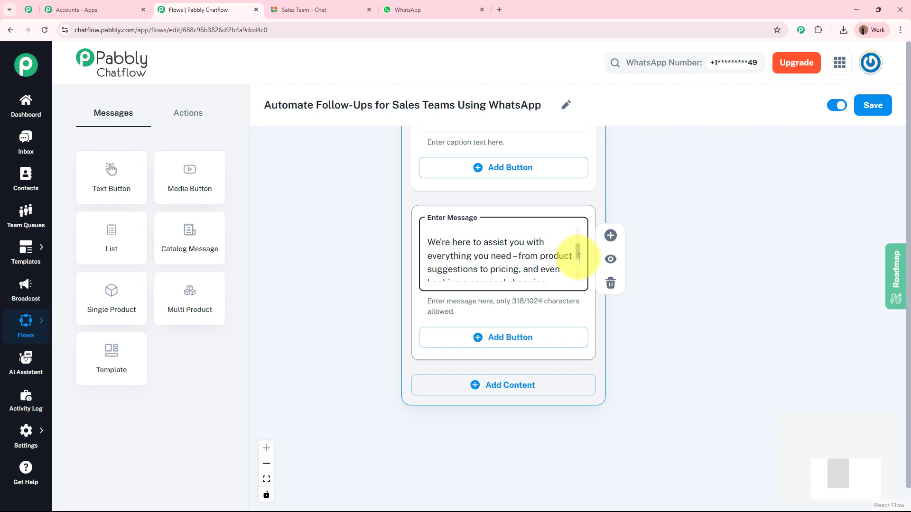
pyautogui.moveTo(579, 258); pyautogui.dragTo(577, 280)
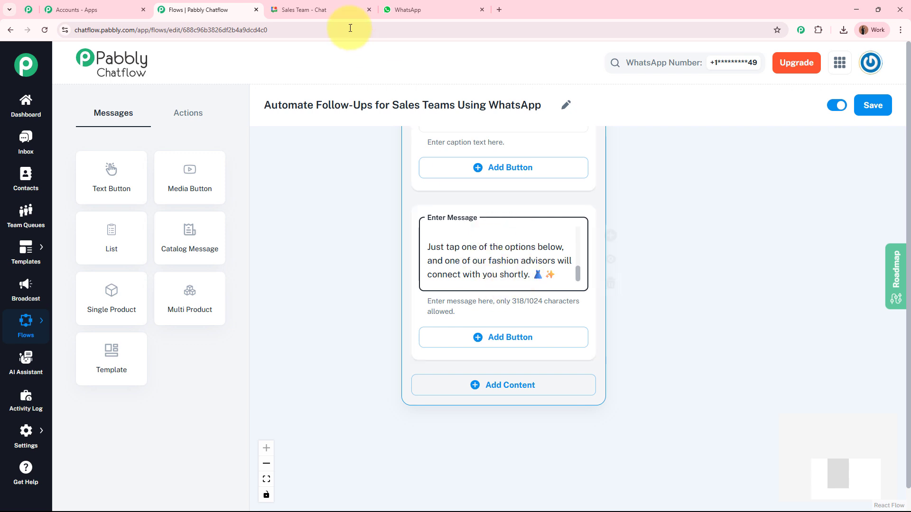
pyautogui.click(411, 7)
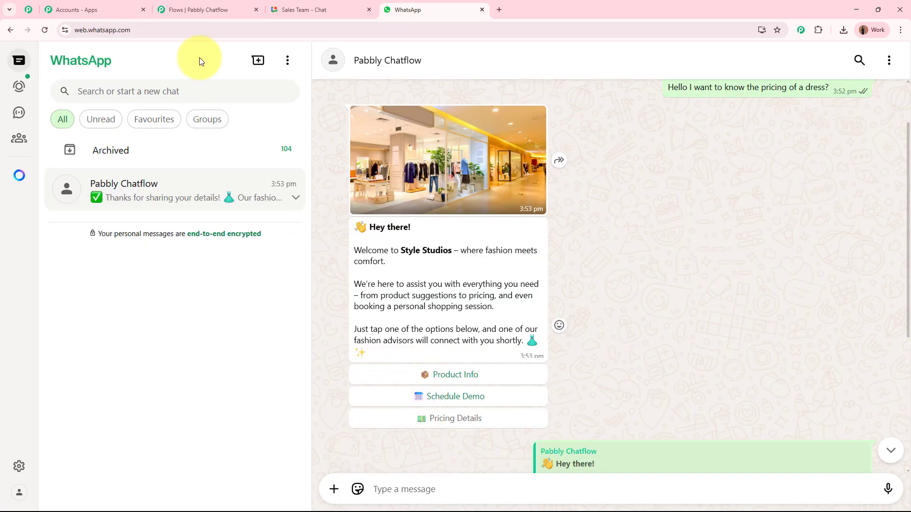
pyautogui.click(189, 10)
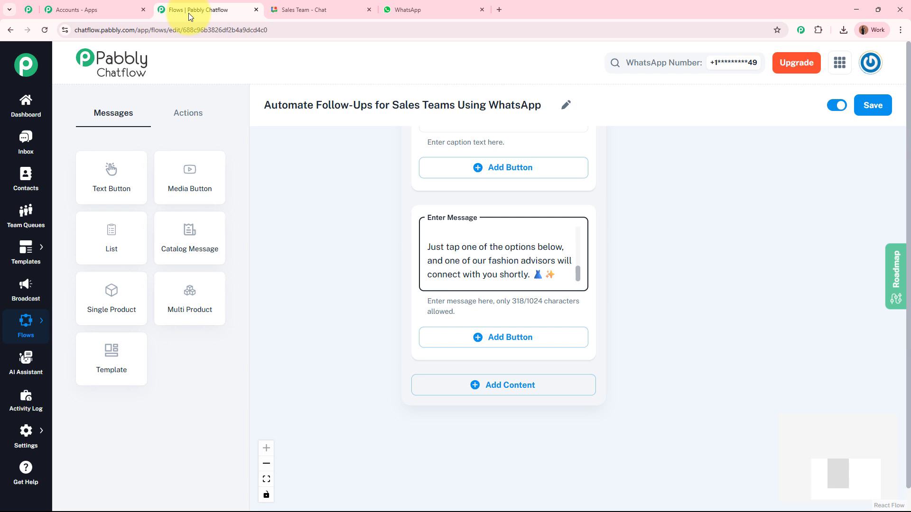
# - Add three empty reply buttons under the welcome message
pyautogui.click(498, 343)
pyautogui.moveTo(381, 372); pyautogui.dragTo(372, 278)
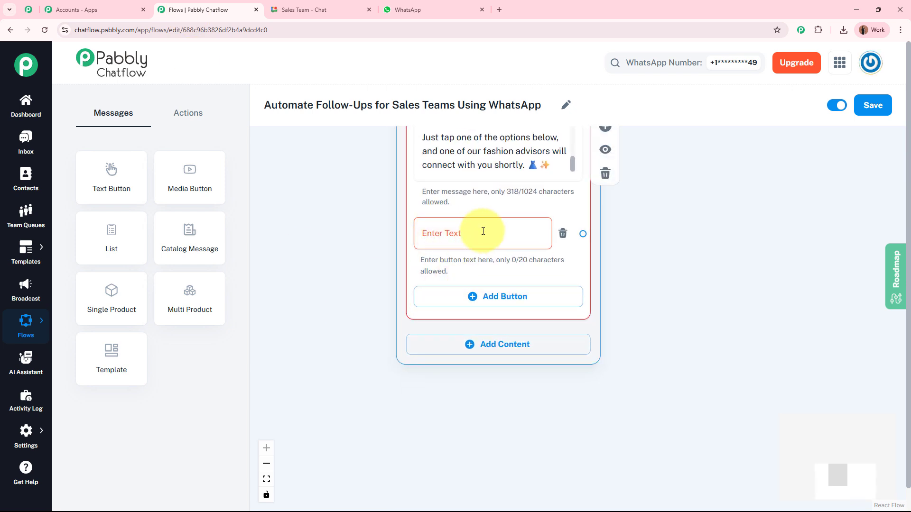
pyautogui.click(482, 296)
pyautogui.click(482, 365)
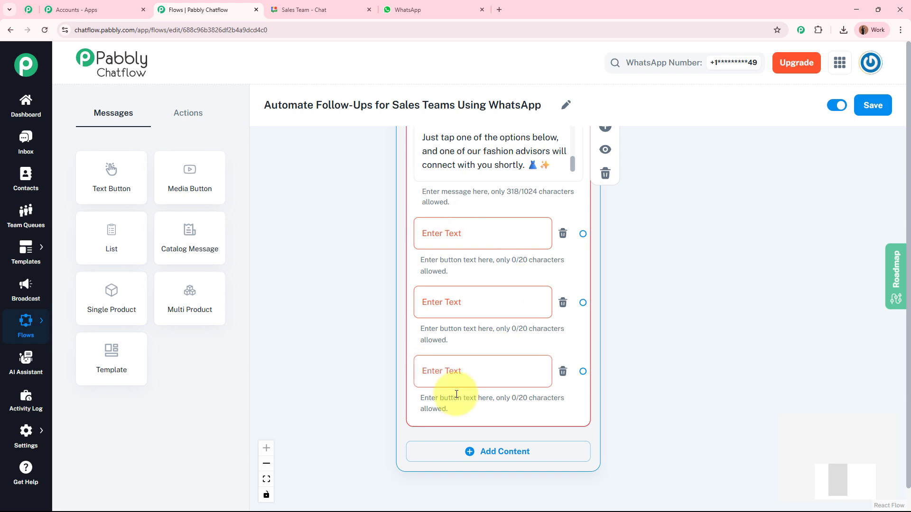
pyautogui.click(355, 266)
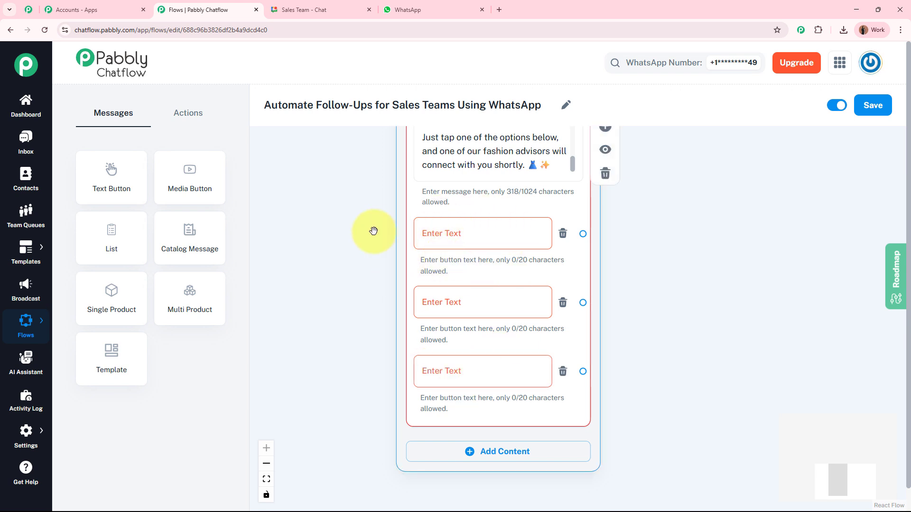
# - Label the buttons Product Info, Schedule Demo and Pricing Details
pyautogui.click(488, 235)
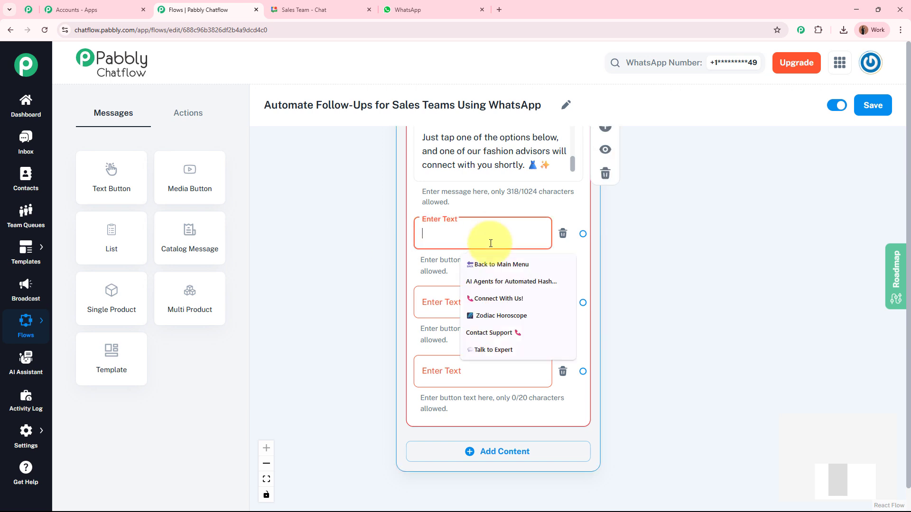
pyautogui.click(441, 304)
pyautogui.click(427, 370)
pyautogui.click(351, 338)
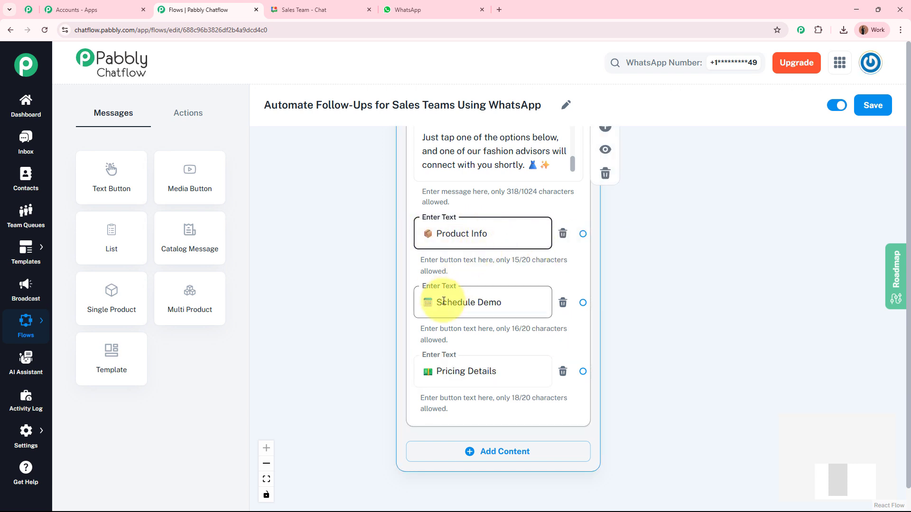
pyautogui.click(677, 336)
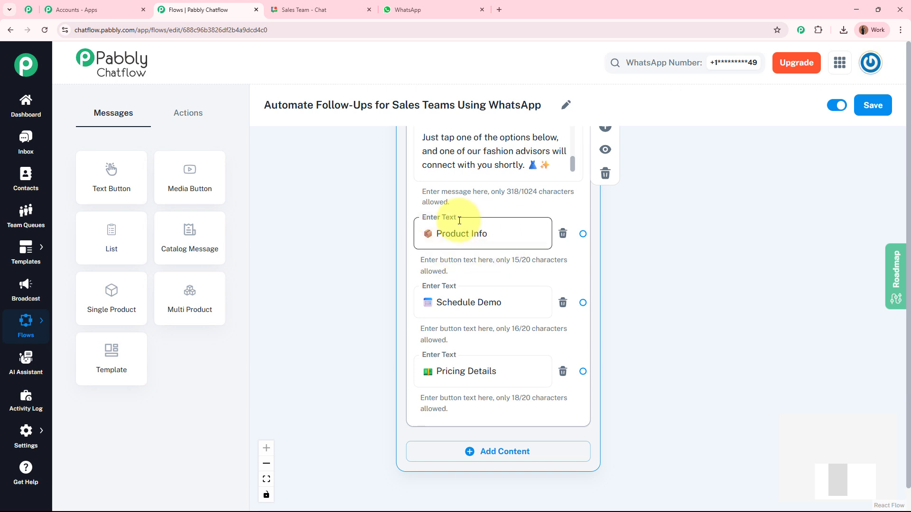
# - Check the Inquiry Type line of a Google Chat lead alert, then return to the flow
pyautogui.click(328, 5)
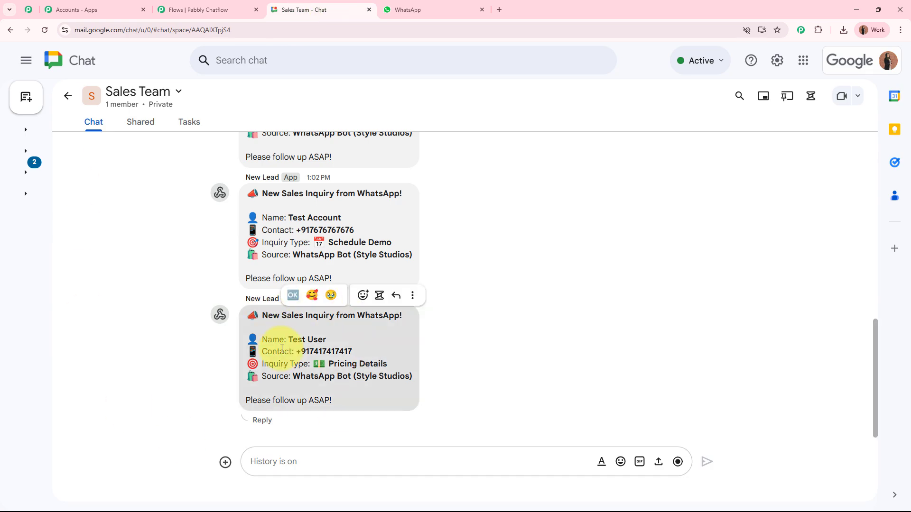
pyautogui.moveTo(269, 364); pyautogui.dragTo(302, 366)
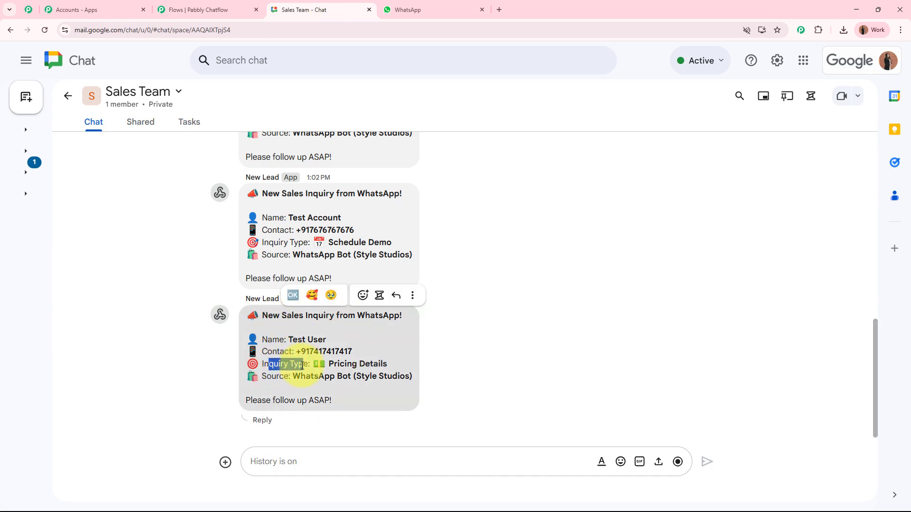
pyautogui.click(195, 10)
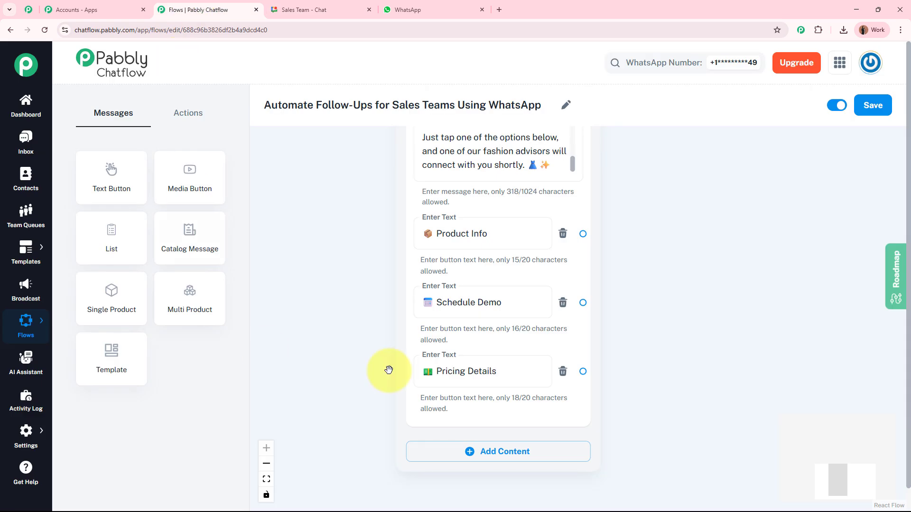
# - Show the Actions node list, with Condition, Ask Question, Set Custom Field and Add Tag
pyautogui.click(670, 296)
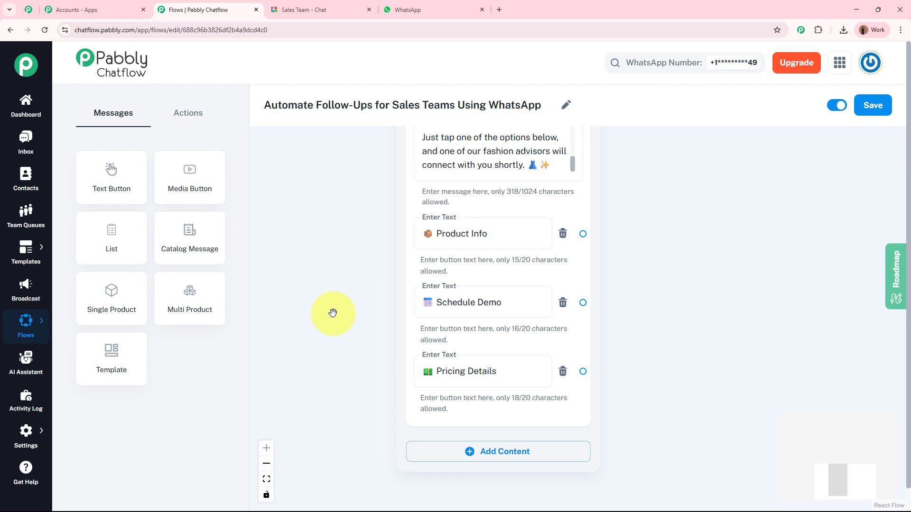
pyautogui.click(25, 433)
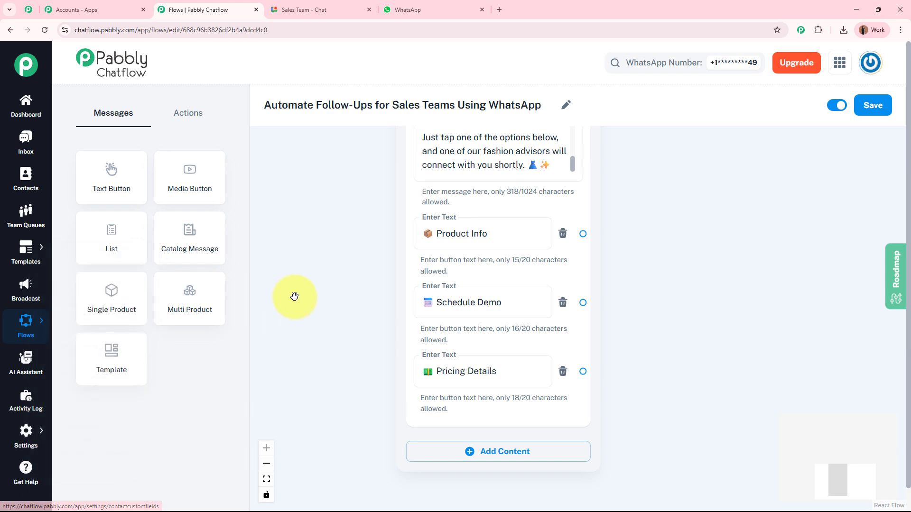
pyautogui.moveTo(332, 318); pyautogui.dragTo(258, 332)
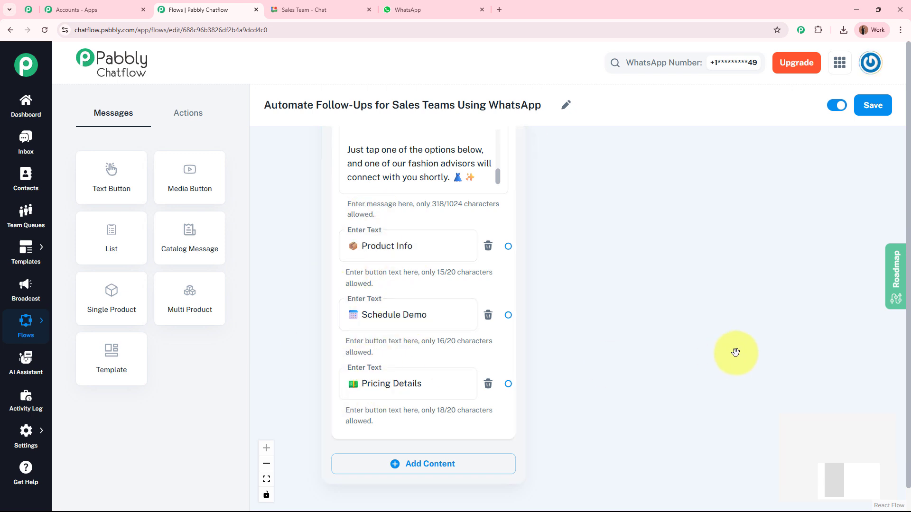
pyautogui.click(189, 119)
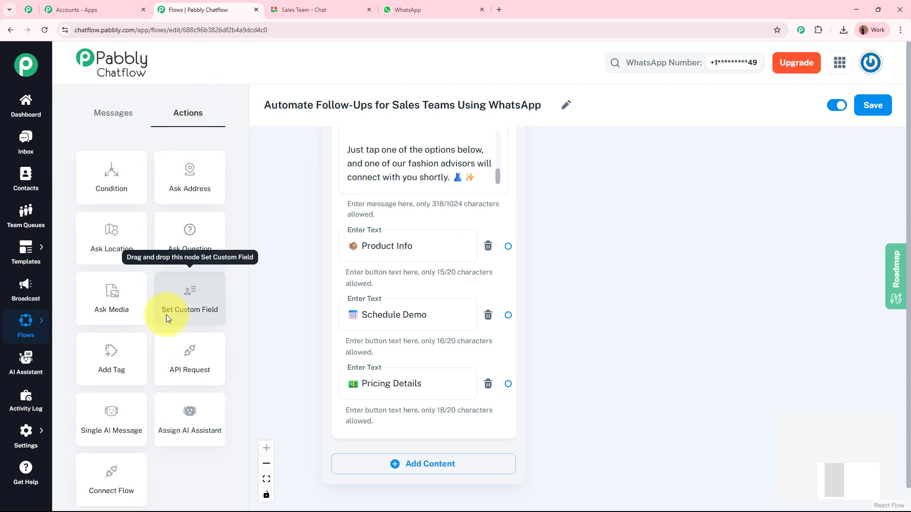
# - Add a Set Custom Field node linked from Product Info, storing into the Answer field
pyautogui.moveTo(182, 292); pyautogui.dragTo(653, 195)
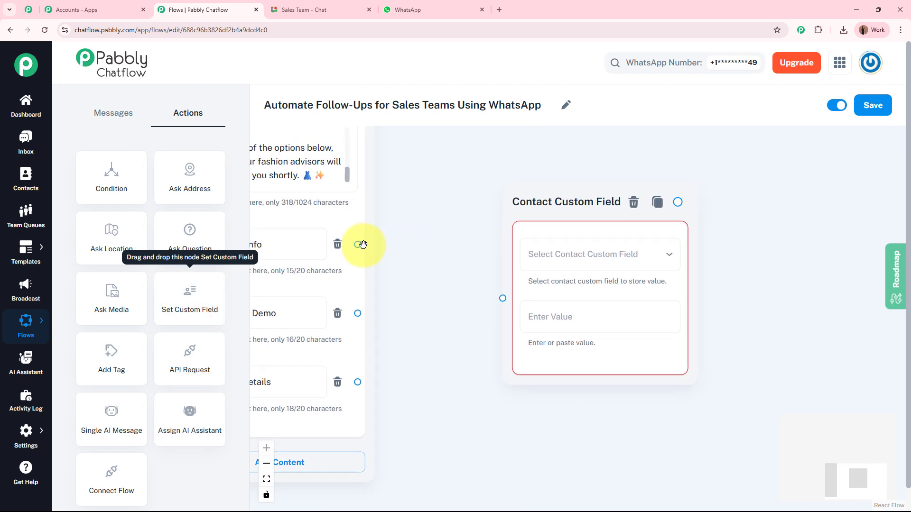
pyautogui.moveTo(414, 245); pyautogui.dragTo(469, 239)
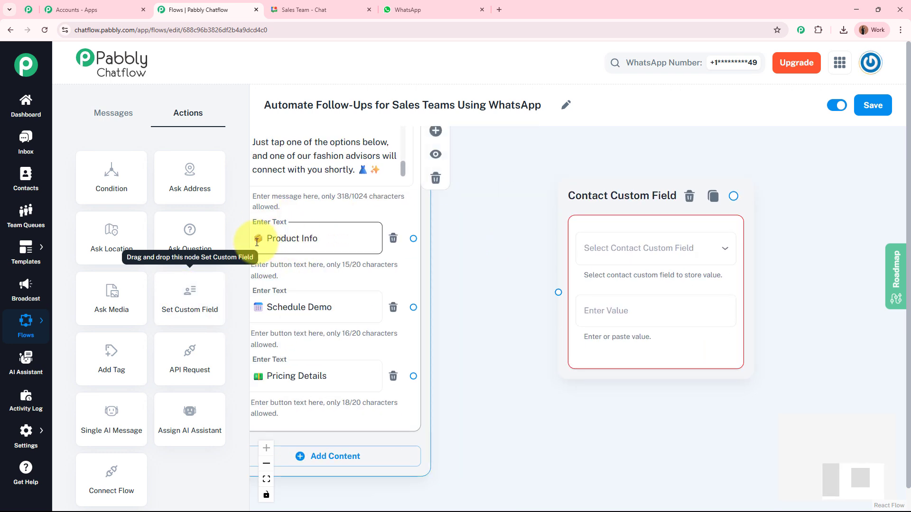
pyautogui.moveTo(413, 239); pyautogui.dragTo(558, 292)
pyautogui.moveTo(484, 224); pyautogui.dragTo(355, 214)
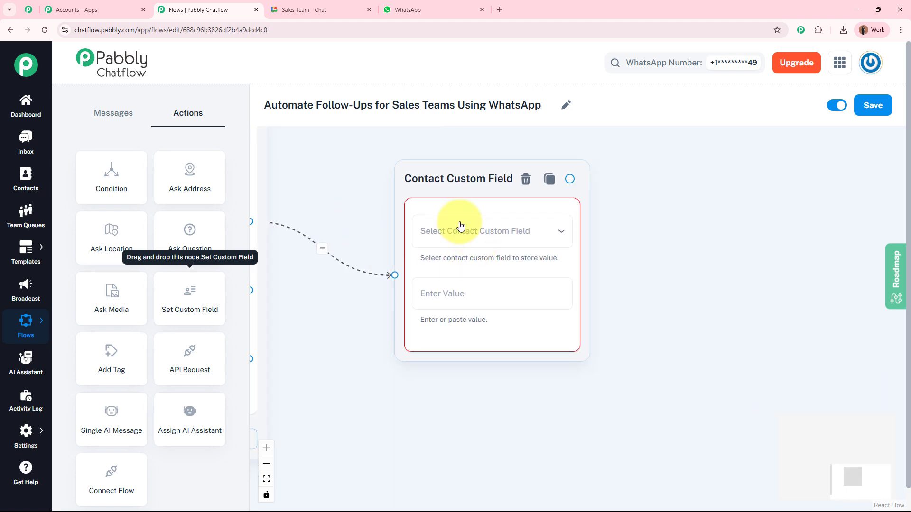
pyautogui.click(476, 232)
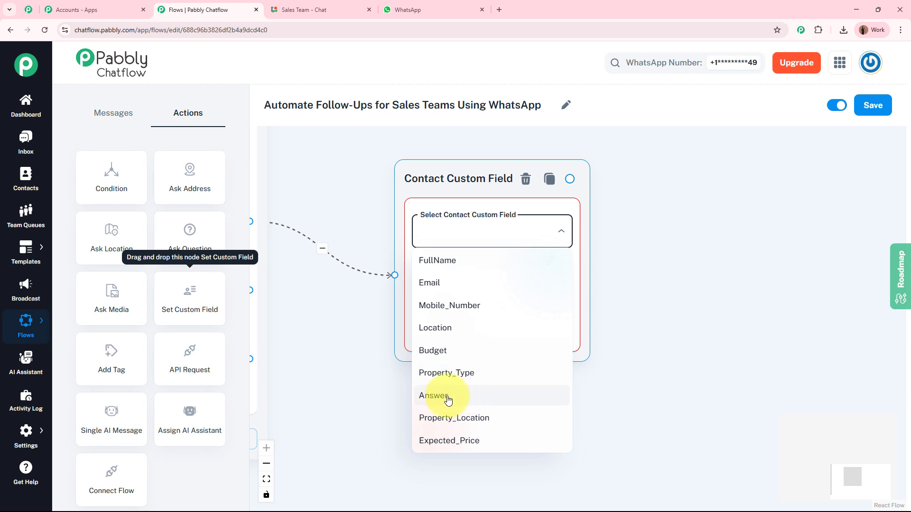
pyautogui.click(432, 397)
# - Set the stored value to 'Product Info', copied from the button label
pyautogui.moveTo(418, 368); pyautogui.dragTo(641, 371)
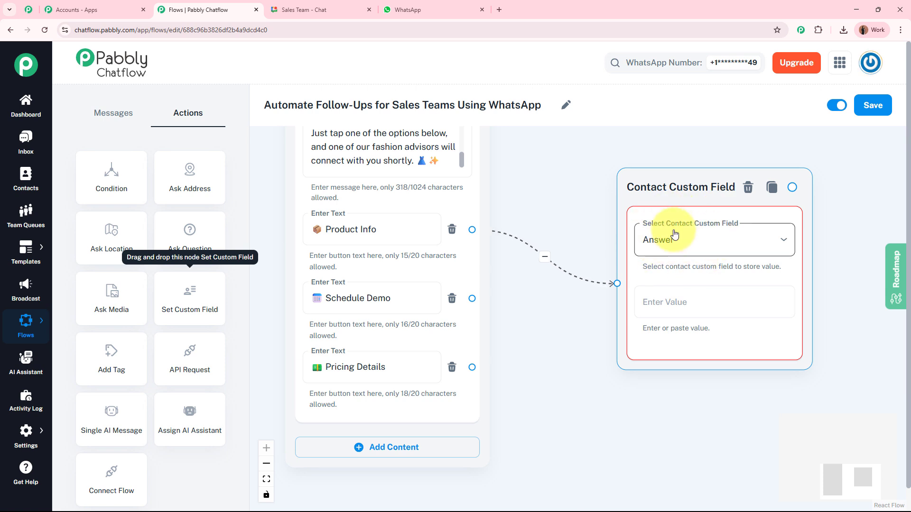
pyautogui.moveTo(579, 214); pyautogui.dragTo(476, 189)
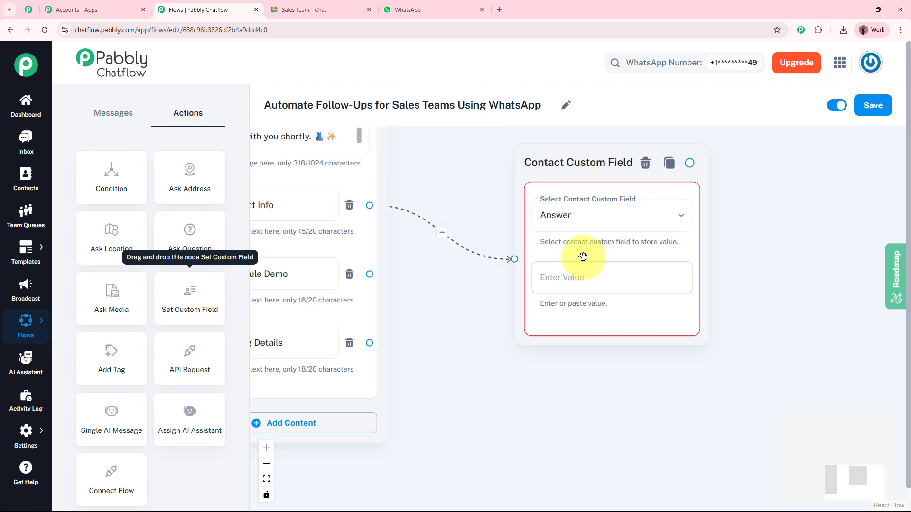
pyautogui.click(334, 201)
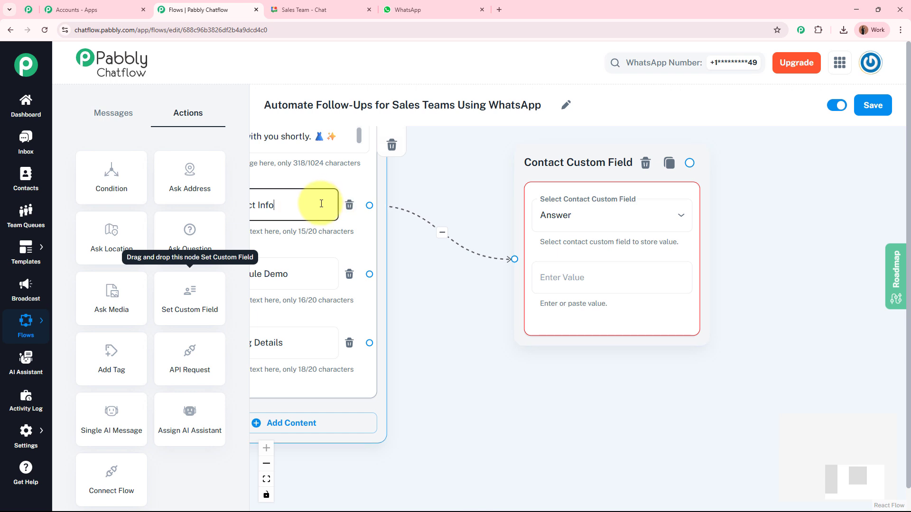
pyautogui.hotkey('ctrl', 'a')
pyautogui.click(550, 277)
pyautogui.write('📦 Product Info')
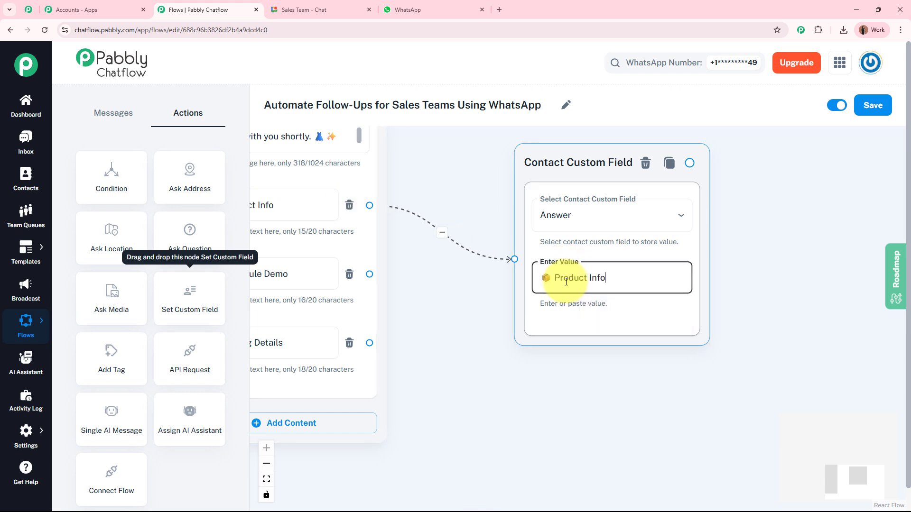
pyautogui.click(462, 315)
# - Arrange the Product Info, Schedule Demo and Pricing Details field nodes in a column beside their buttons
pyautogui.scroll(-3, 465, 313)
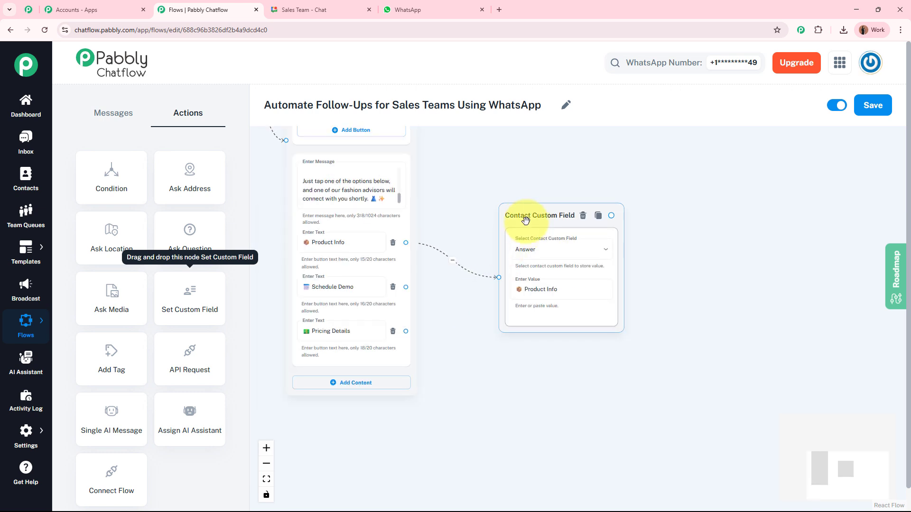
pyautogui.moveTo(525, 221); pyautogui.dragTo(547, 178)
pyautogui.moveTo(524, 377); pyautogui.dragTo(514, 211)
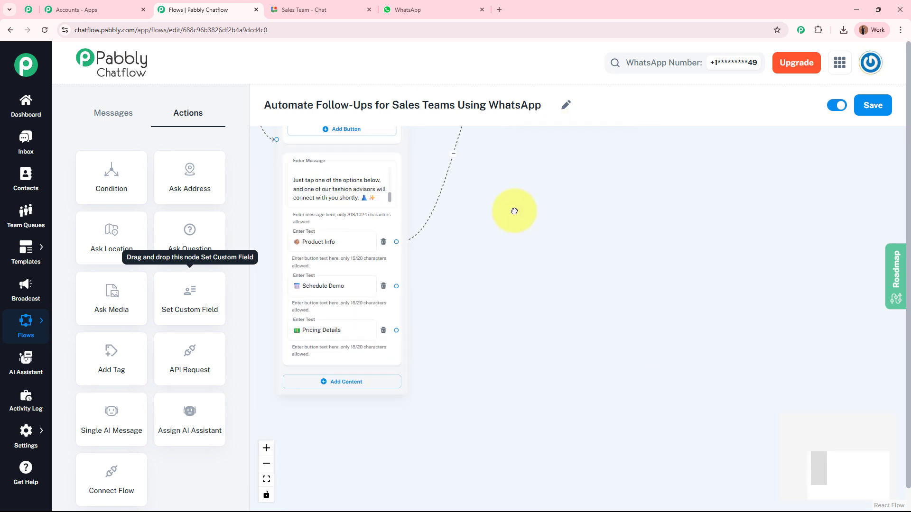
pyautogui.scroll(3, 393, 277)
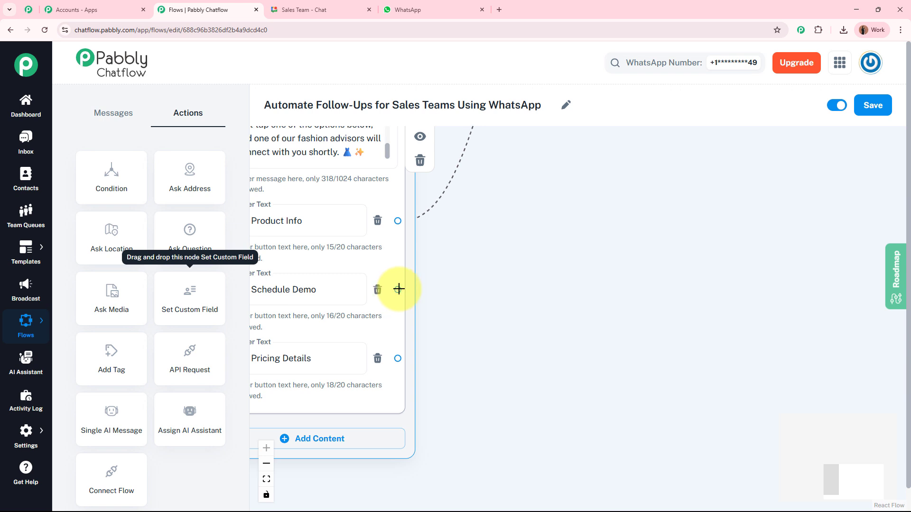
pyautogui.click(602, 292)
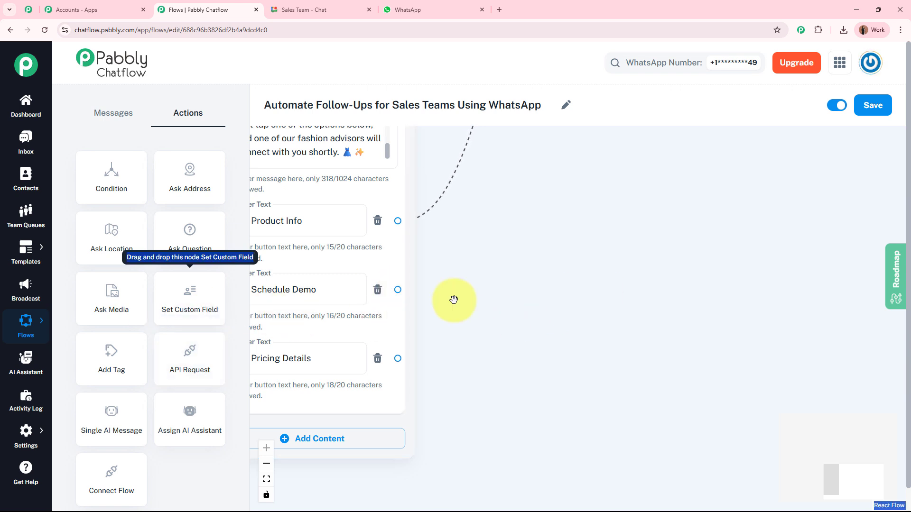
pyautogui.scroll(-5, 400, 304)
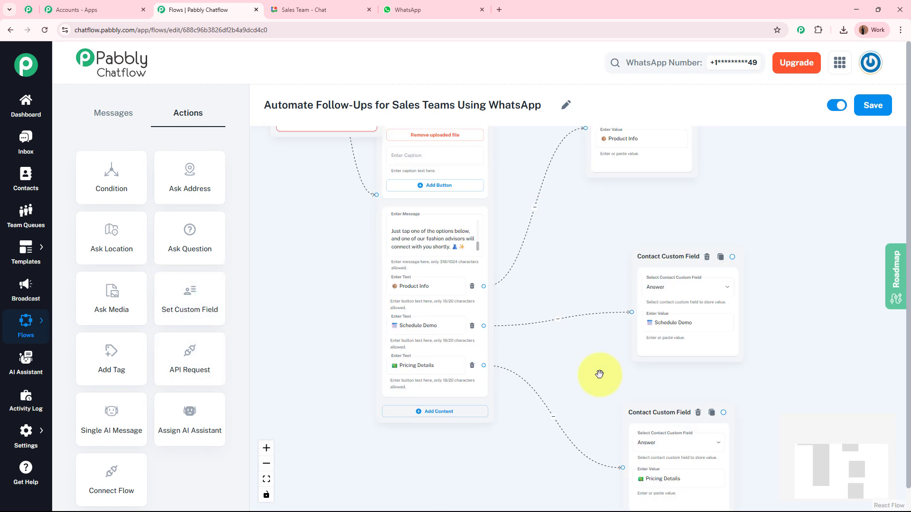
pyautogui.moveTo(588, 240); pyautogui.dragTo(553, 211)
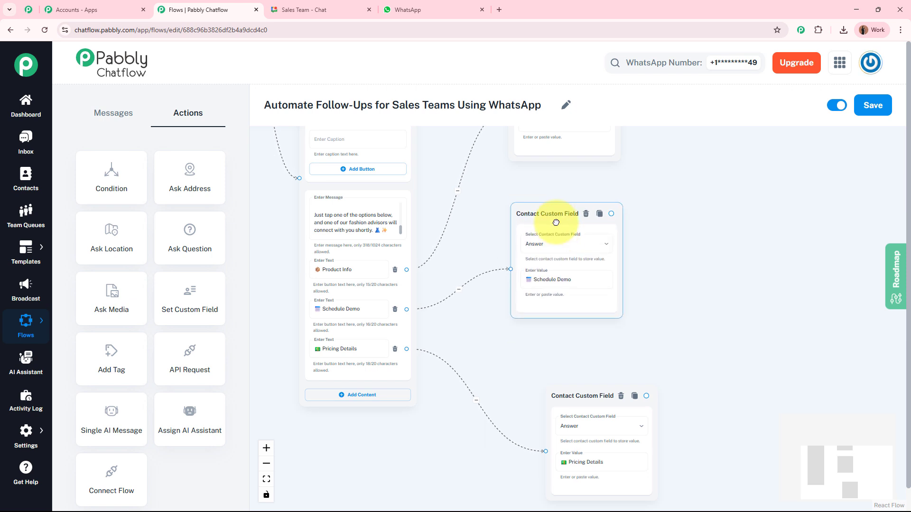
pyautogui.moveTo(582, 393); pyautogui.dragTo(546, 359)
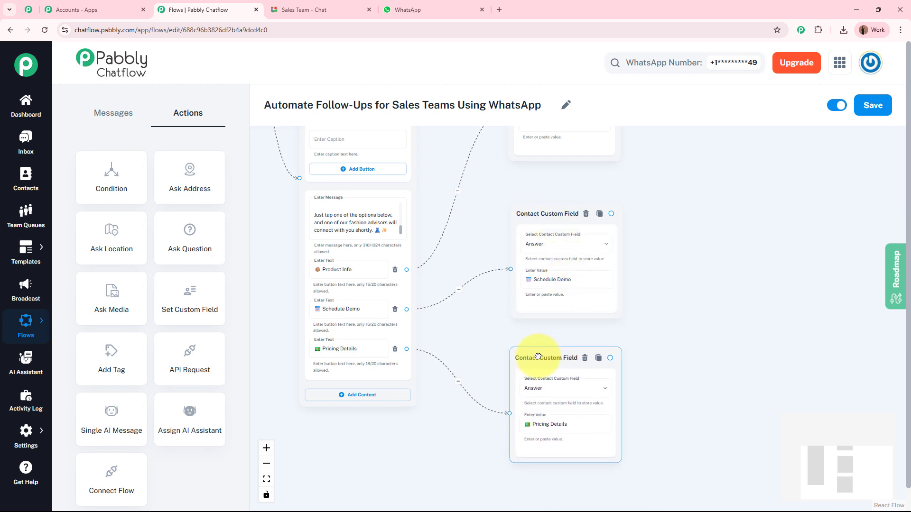
pyautogui.moveTo(690, 282); pyautogui.dragTo(633, 340)
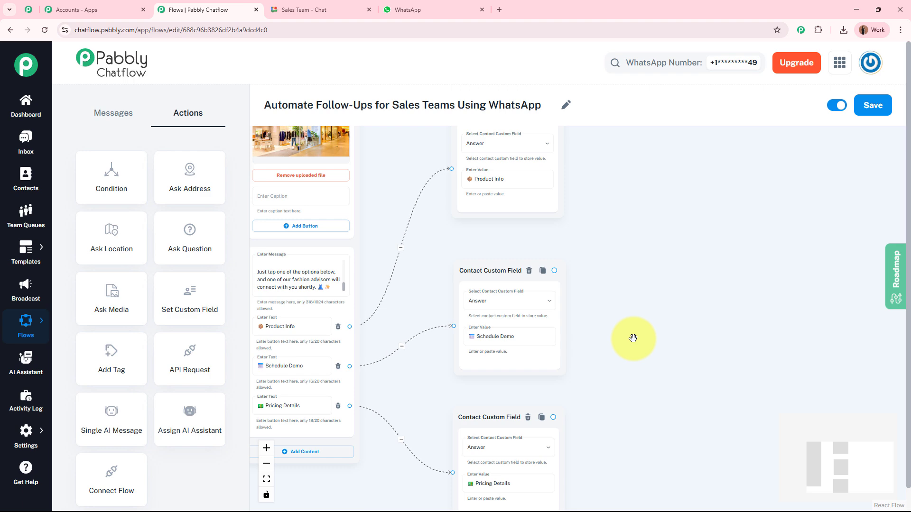
# - Copy the bot's full-name and contact-number questions from WhatsApp, then return to the flow
pyautogui.click(428, 6)
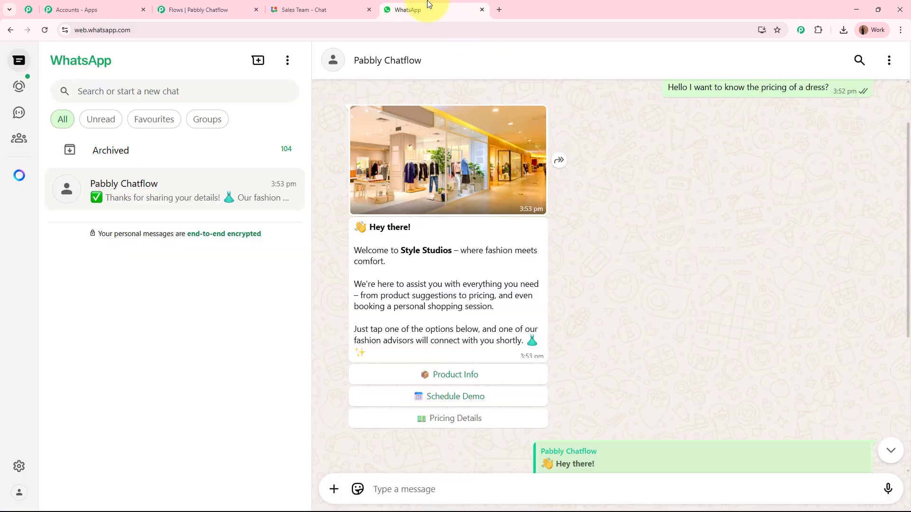
pyautogui.scroll(-5, 636, 313)
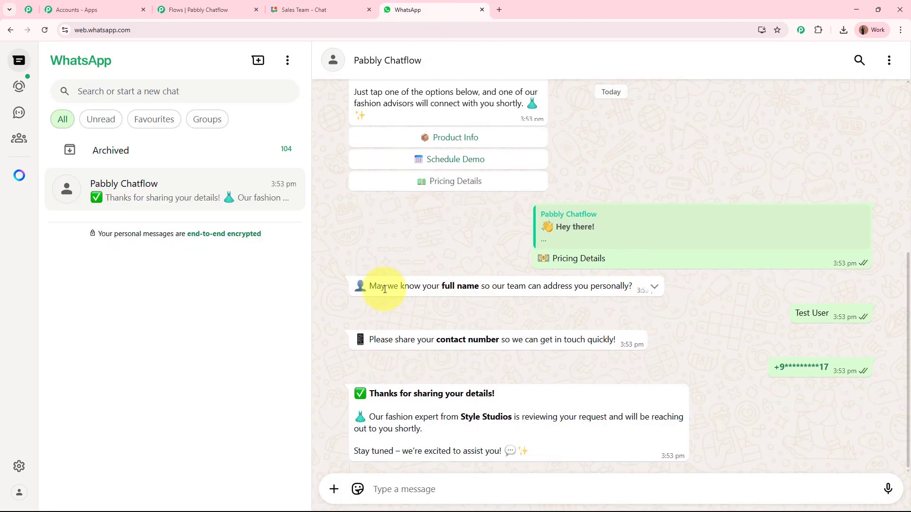
pyautogui.moveTo(370, 286); pyautogui.dragTo(577, 289)
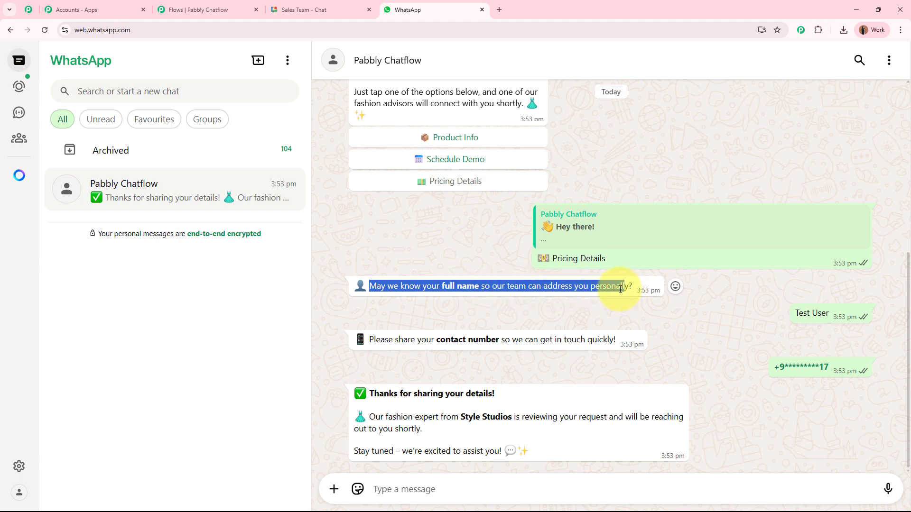
pyautogui.moveTo(370, 341); pyautogui.dragTo(616, 341)
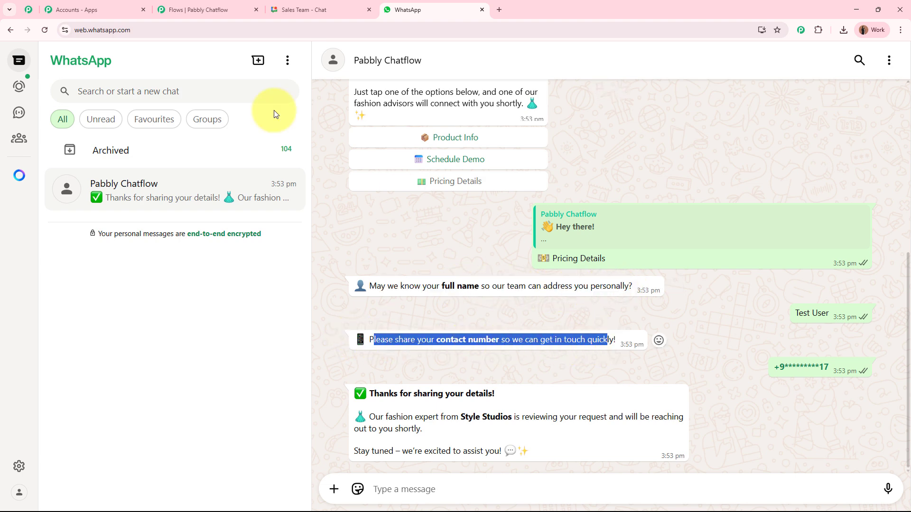
pyautogui.click(211, 7)
pyautogui.scroll(-2, 617, 270)
pyautogui.moveTo(626, 271); pyautogui.dragTo(577, 268)
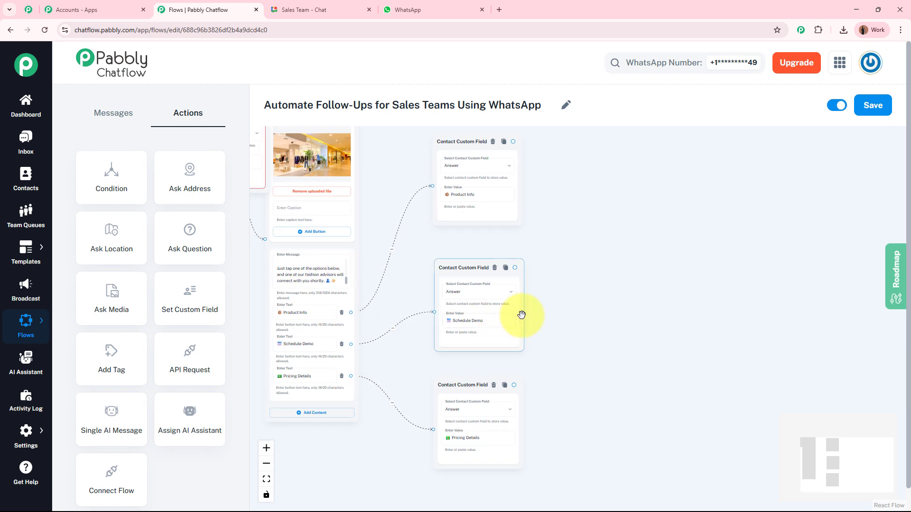
# - Delete the empty red-bordered custom field node and add an Ask Question step
pyautogui.moveTo(376, 236); pyautogui.dragTo(540, 303)
pyautogui.click(405, 189)
pyautogui.moveTo(547, 163); pyautogui.dragTo(354, 102)
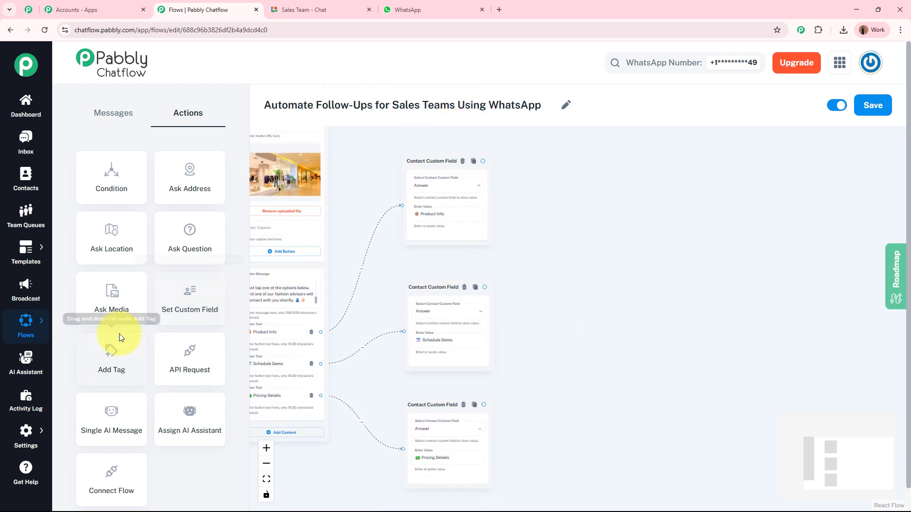
pyautogui.moveTo(190, 235); pyautogui.dragTo(547, 188)
pyautogui.scroll(5, 547, 188)
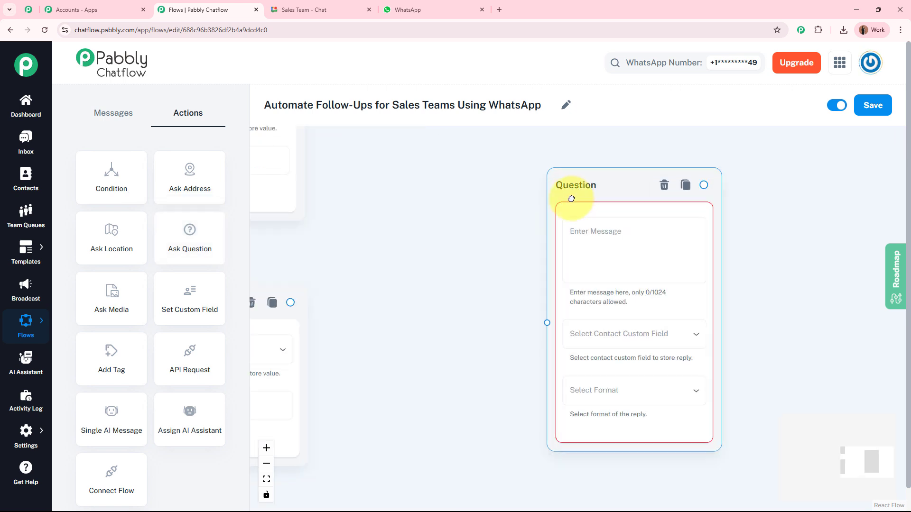
pyautogui.scroll(-3, 434, 278)
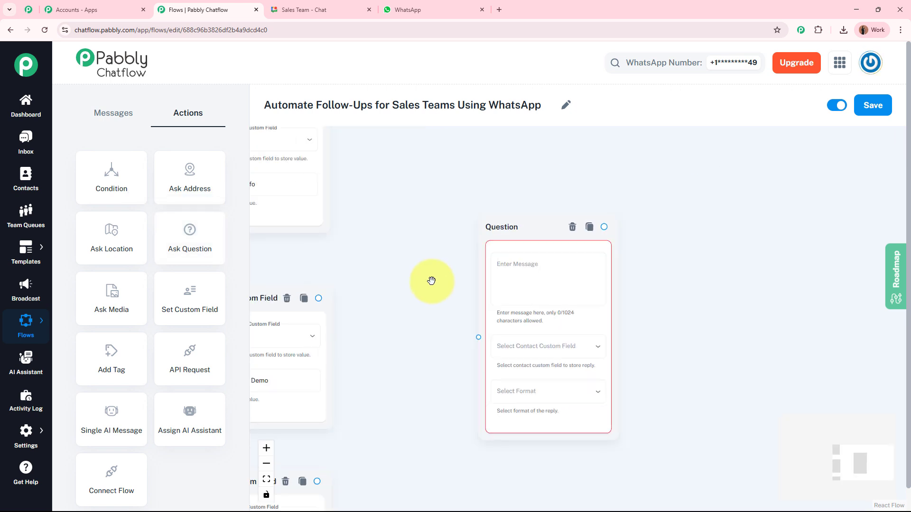
pyautogui.scroll(-2, 389, 183)
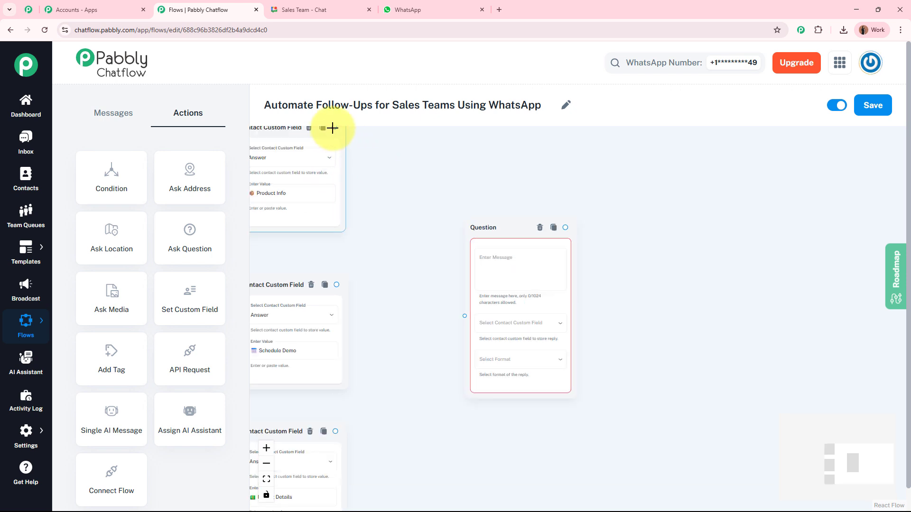
# - Connect the Product Info, Schedule Demo and Pricing Details field nodes into the Question
pyautogui.moveTo(332, 128); pyautogui.dragTo(460, 346)
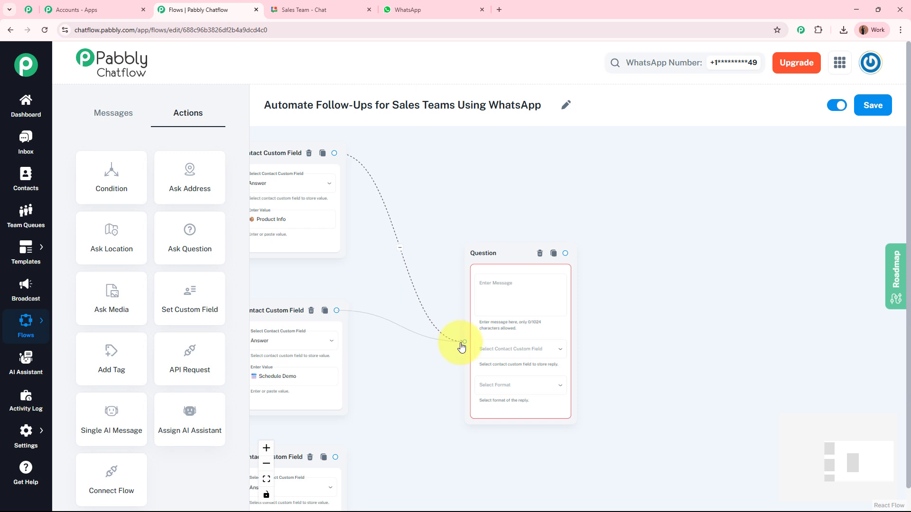
pyautogui.moveTo(462, 342); pyautogui.dragTo(464, 342)
pyautogui.moveTo(434, 341); pyautogui.dragTo(449, 231)
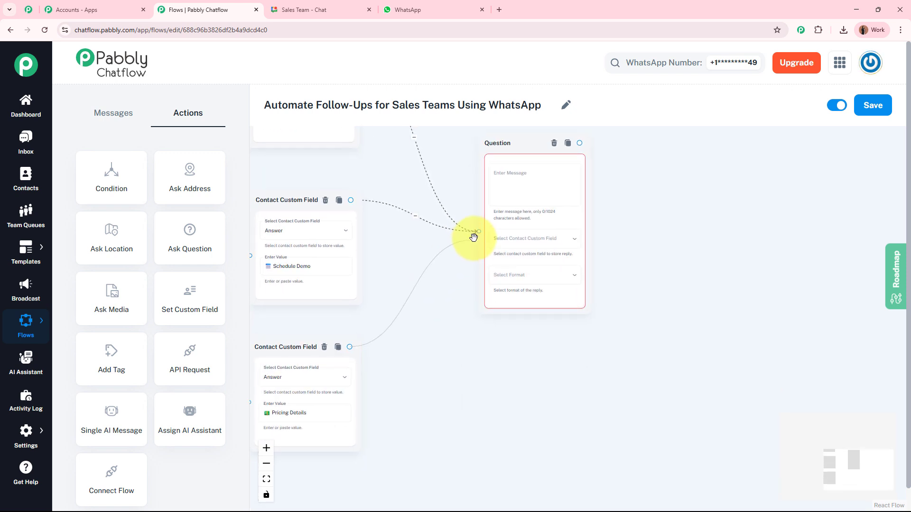
pyautogui.moveTo(448, 301); pyautogui.dragTo(633, 325)
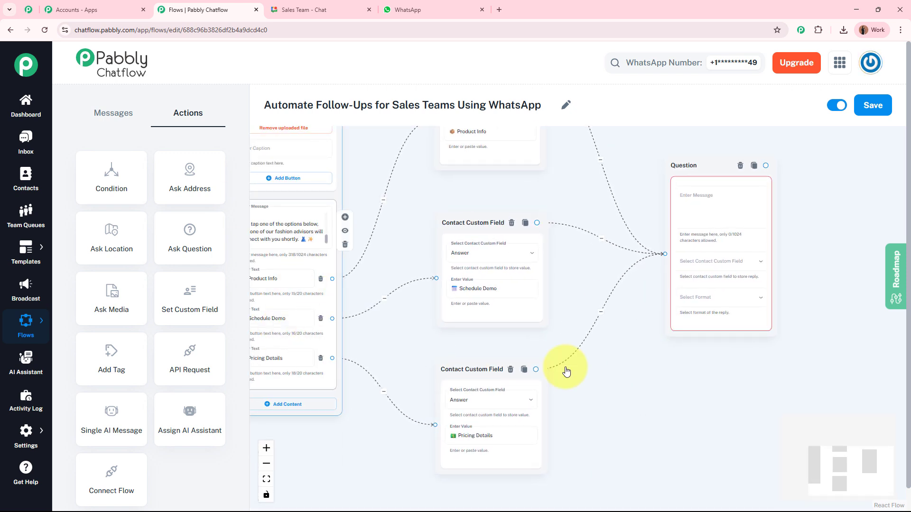
pyautogui.moveTo(687, 368); pyautogui.dragTo(400, 389)
pyautogui.scroll(4, 484, 293)
# - Paste the full-name question as the message and save the reply to FullName
pyautogui.moveTo(622, 223); pyautogui.dragTo(686, 298)
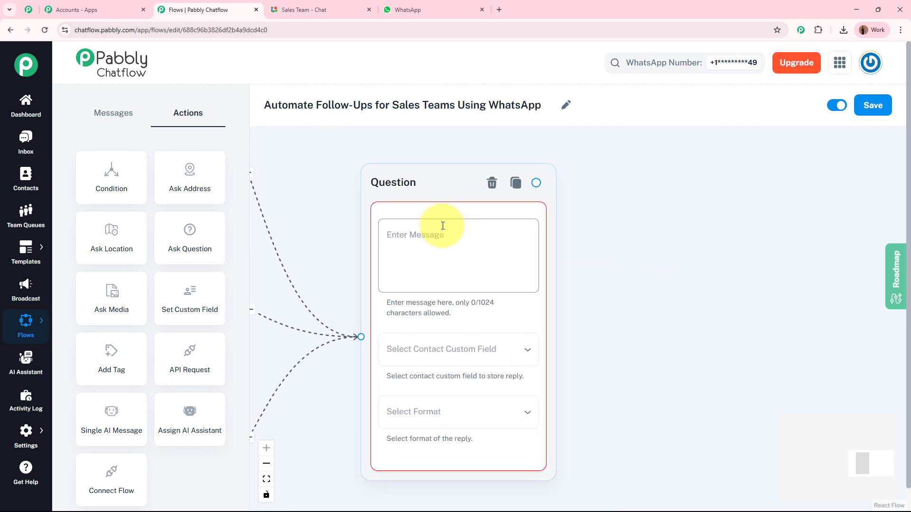
pyautogui.click(442, 226)
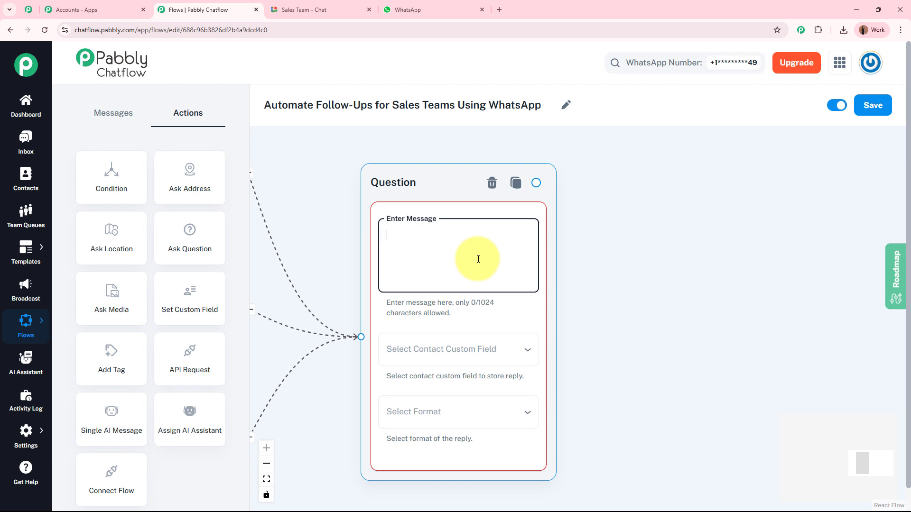
pyautogui.write('👤 May we know your *full name* so our team can address you personally?')
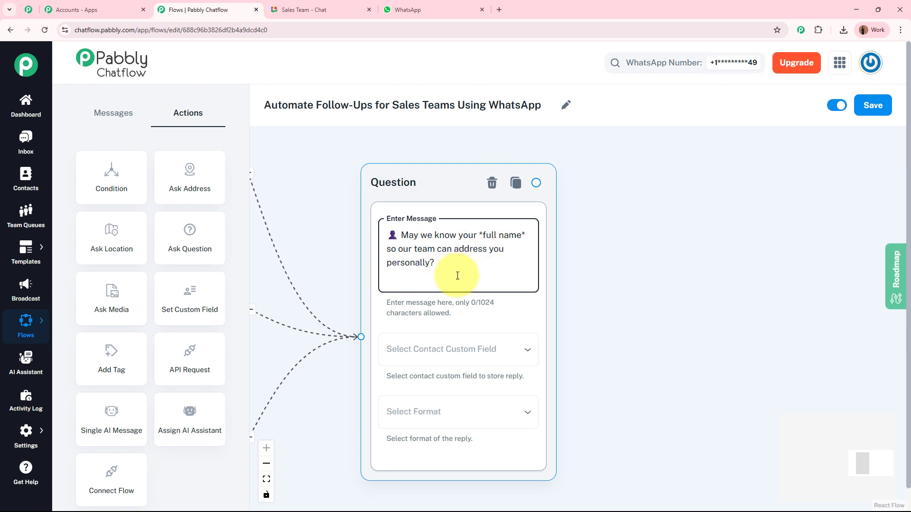
pyautogui.click(458, 358)
pyautogui.click(437, 311)
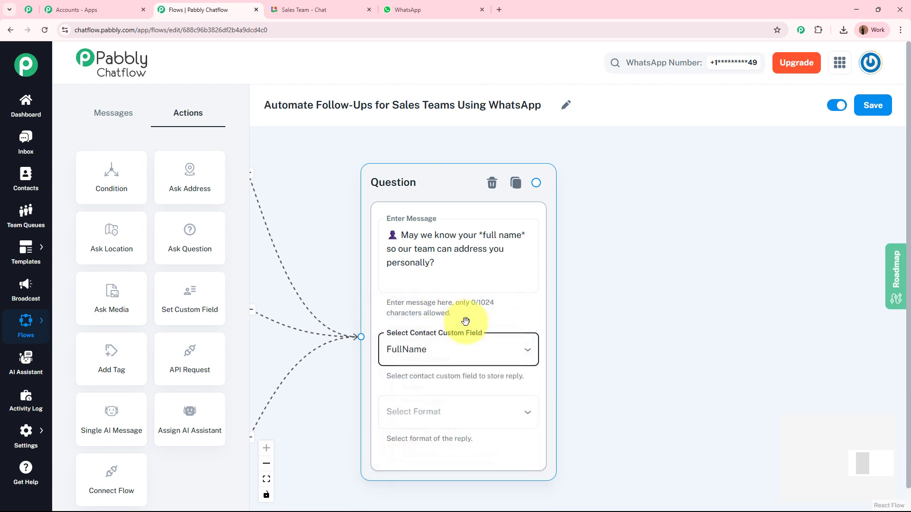
# - Set the reply format to Text with the validation message 'Error'
pyautogui.moveTo(601, 352); pyautogui.dragTo(631, 256)
pyautogui.moveTo(611, 312); pyautogui.dragTo(579, 234)
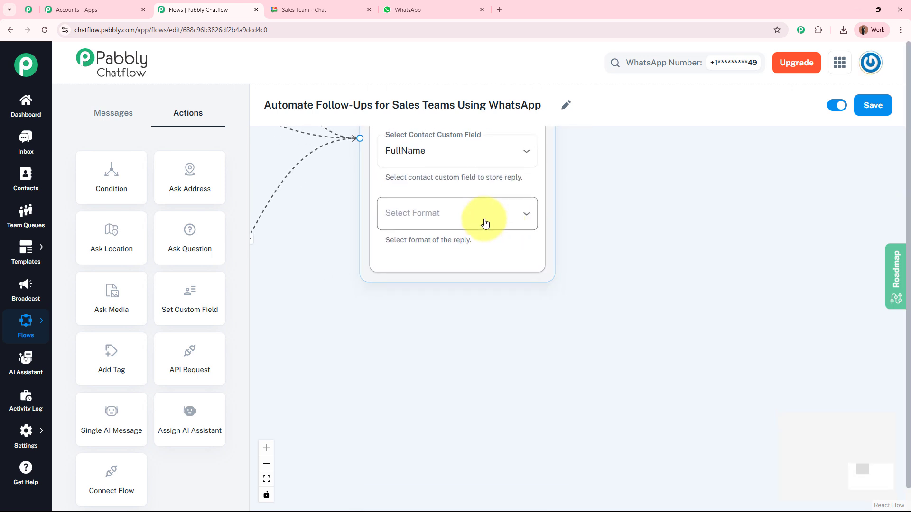
pyautogui.click(487, 221)
pyautogui.click(466, 271)
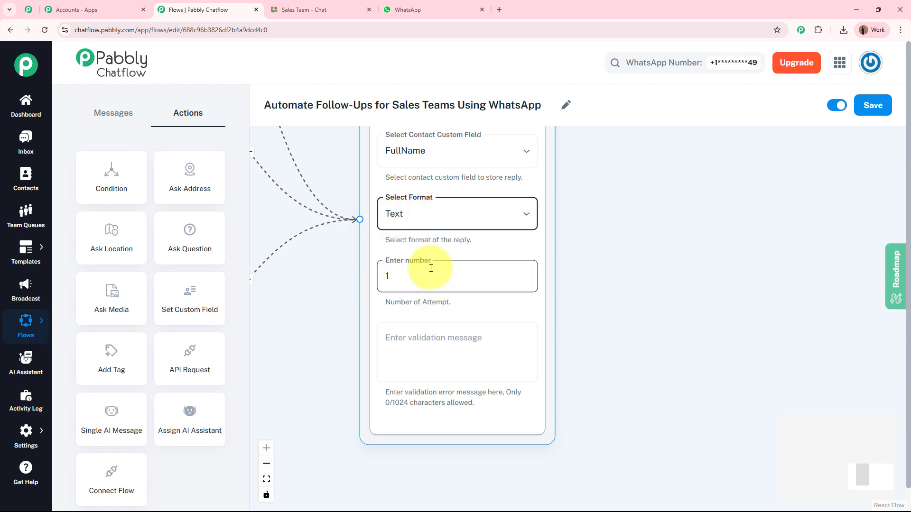
pyautogui.click(452, 348)
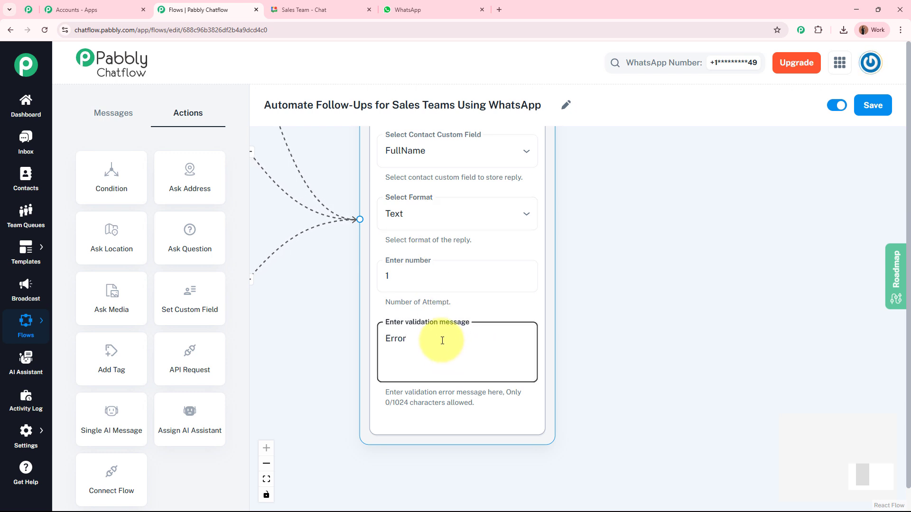
pyautogui.moveTo(606, 257); pyautogui.dragTo(610, 400)
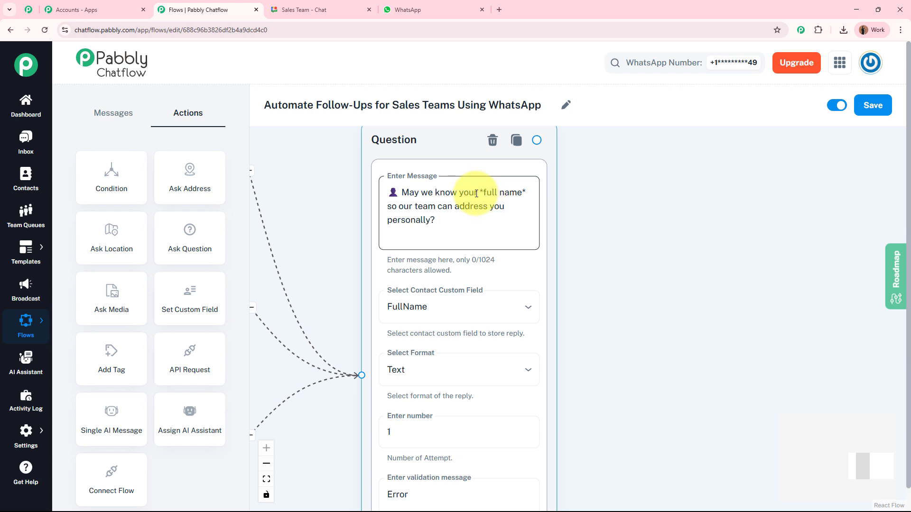
pyautogui.moveTo(606, 309); pyautogui.dragTo(592, 233)
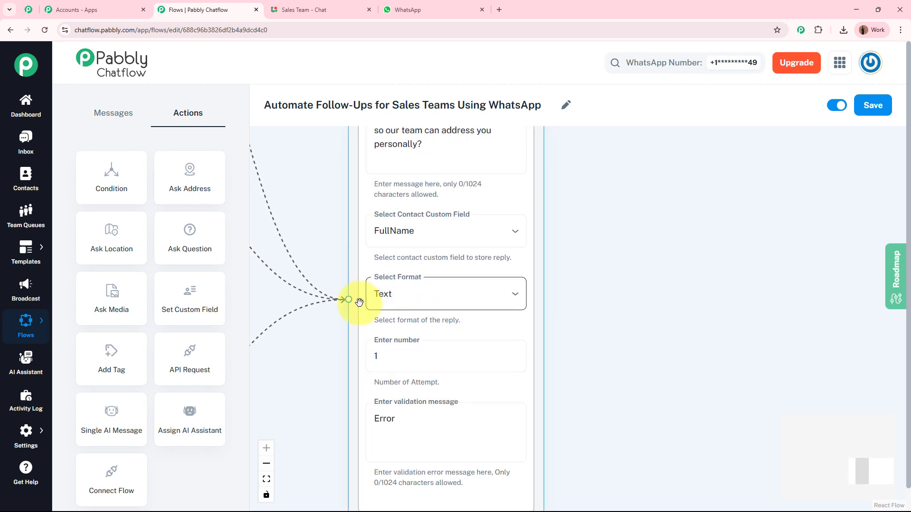
pyautogui.click(383, 429)
# - Add a second Question step linked from the first Question
pyautogui.moveTo(610, 343); pyautogui.dragTo(475, 422)
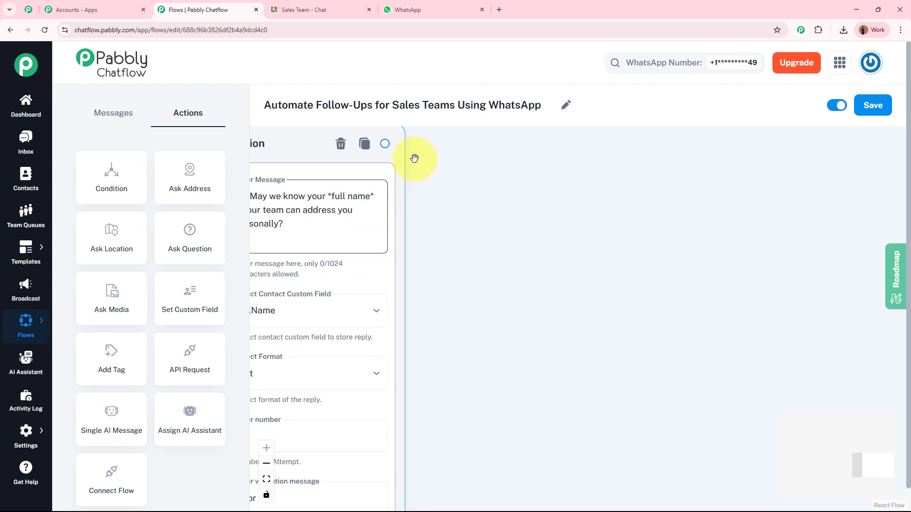
pyautogui.moveTo(179, 248); pyautogui.dragTo(507, 202)
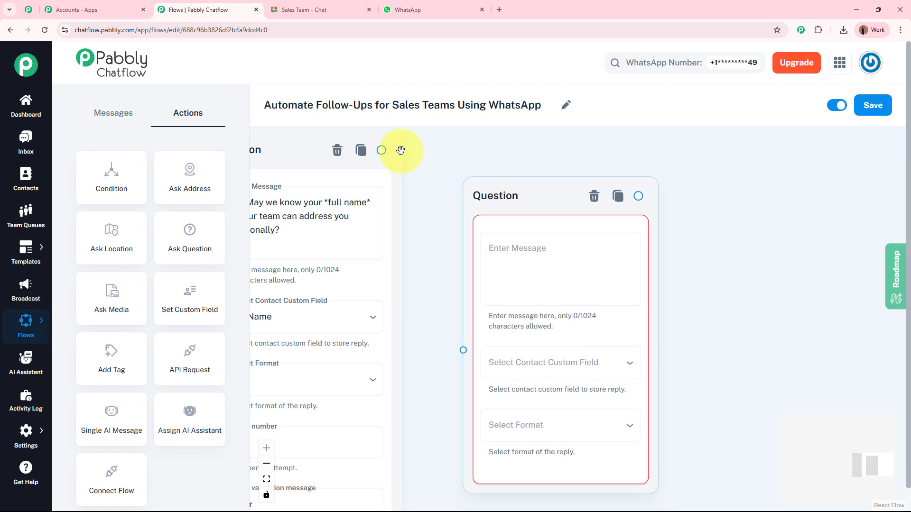
pyautogui.moveTo(381, 150); pyautogui.dragTo(465, 361)
pyautogui.moveTo(505, 199); pyautogui.dragTo(501, 158)
# - Make it ask for the contact number, saving Any-format replies to Mobile_Number
pyautogui.click(517, 226)
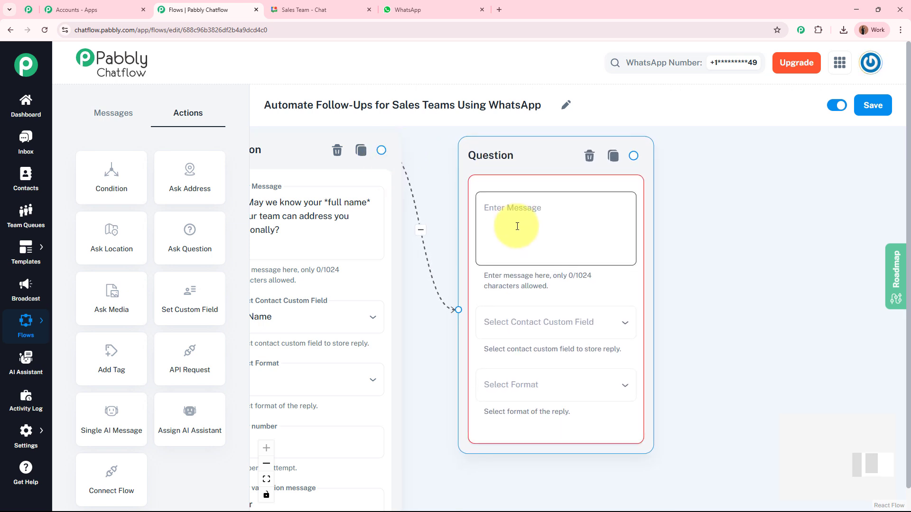
pyautogui.write('📱 Please share your *contact number* so we can get in touch quickly!')
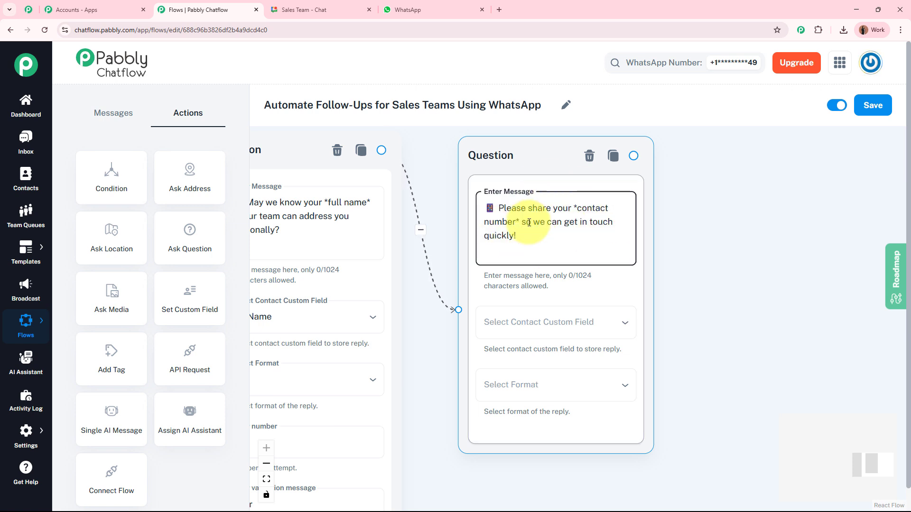
pyautogui.moveTo(705, 327); pyautogui.dragTo(698, 288)
pyautogui.click(552, 288)
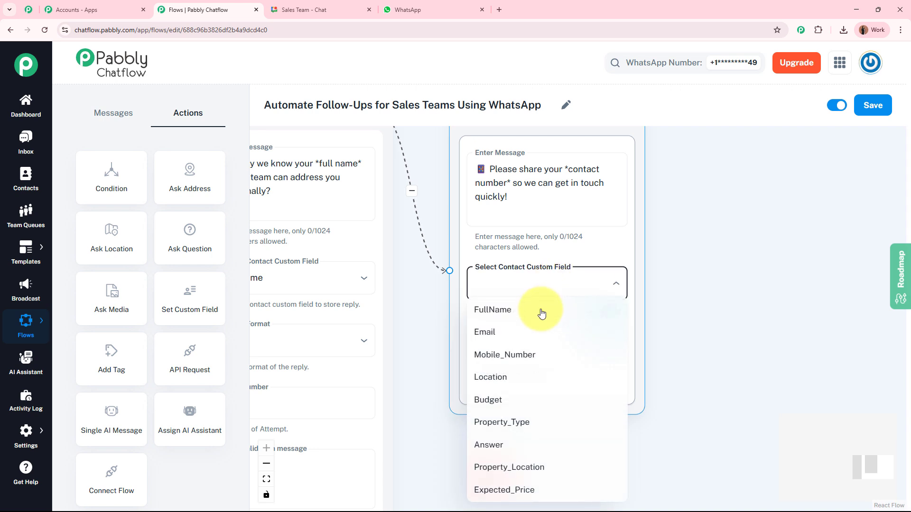
pyautogui.click(533, 355)
pyautogui.click(515, 353)
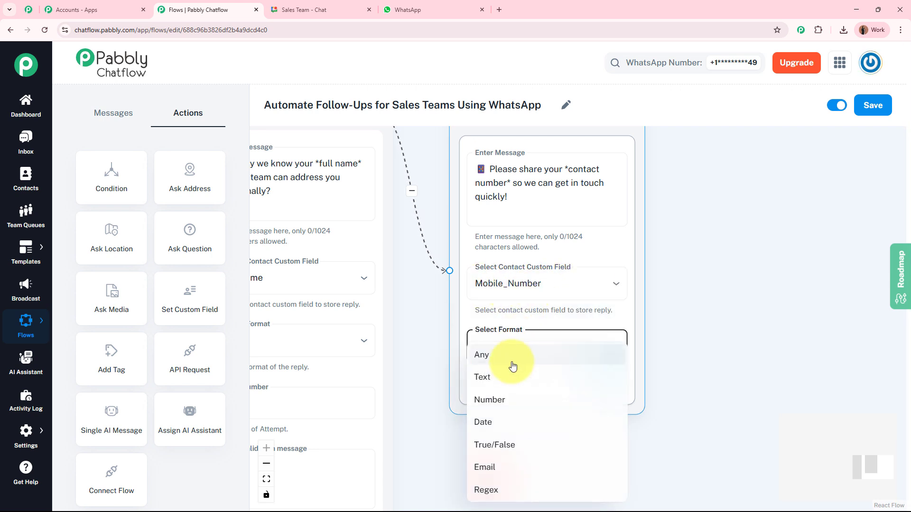
pyautogui.click(560, 354)
pyautogui.scroll(-3, 656, 351)
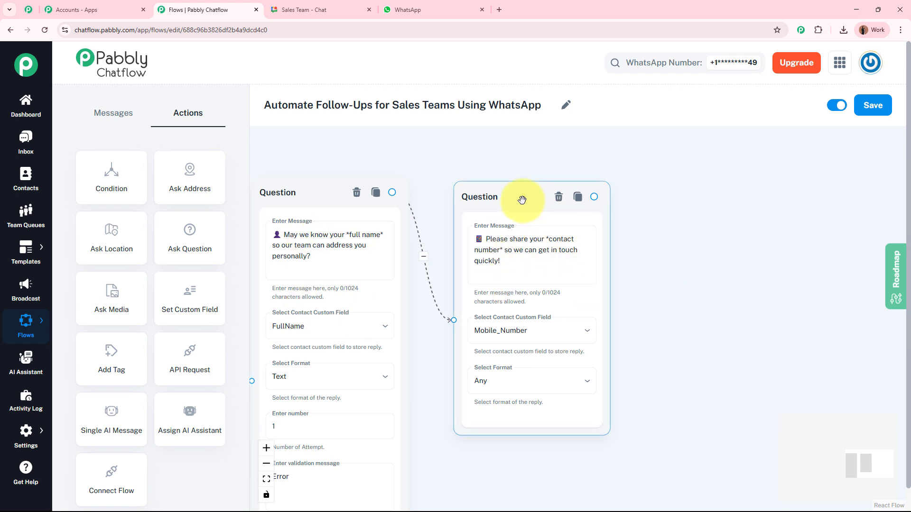
pyautogui.moveTo(523, 202); pyautogui.dragTo(516, 194)
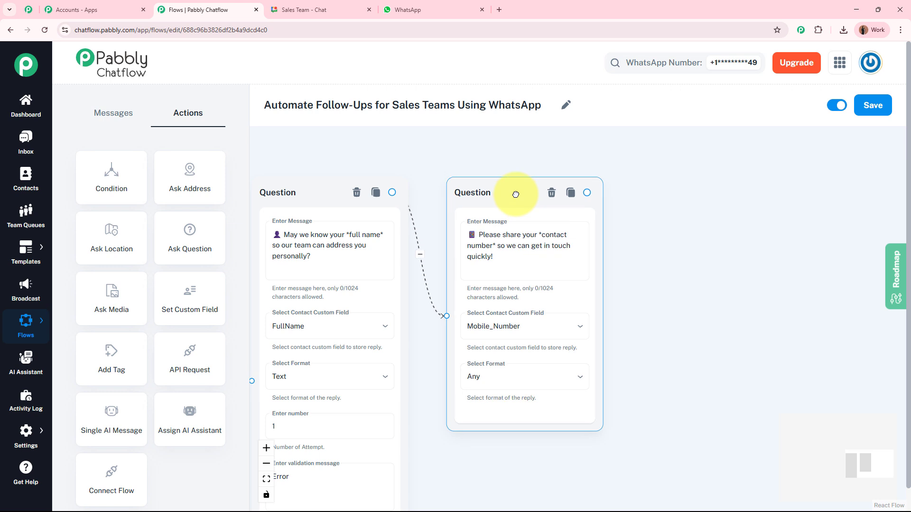
pyautogui.click(313, 9)
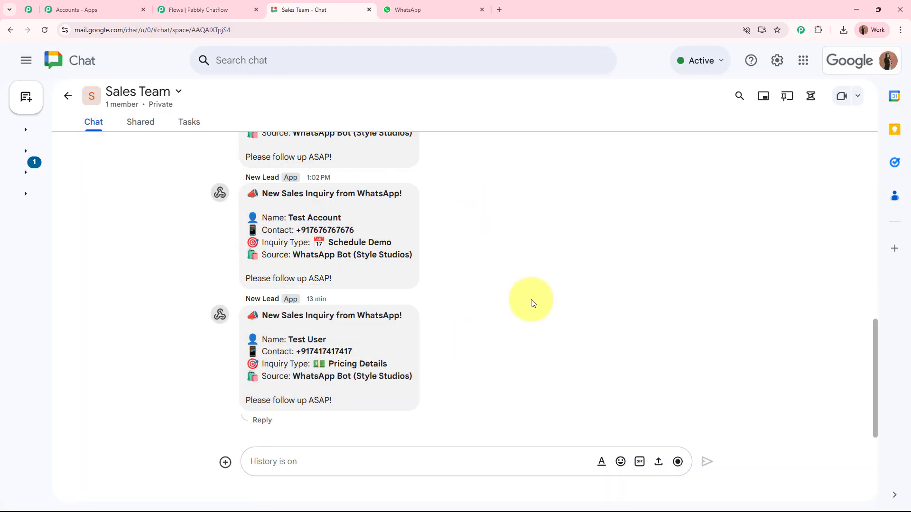
pyautogui.click(203, 10)
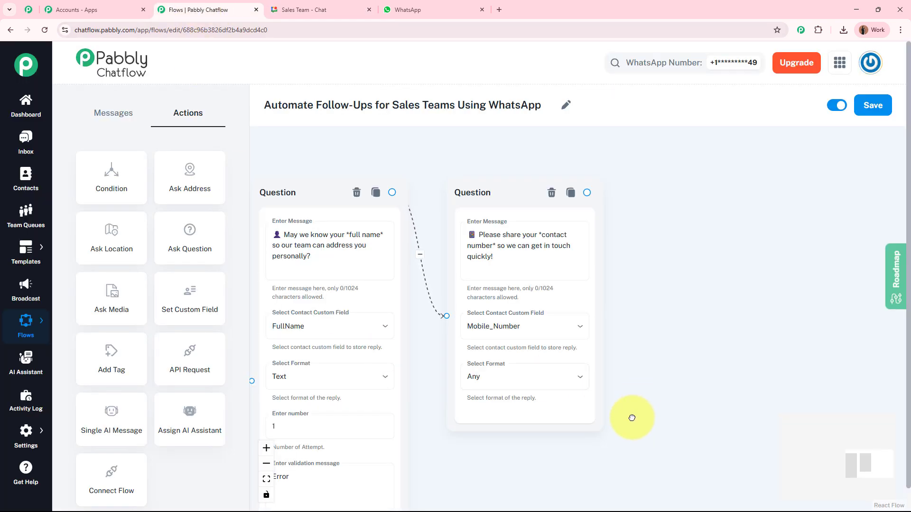
pyautogui.moveTo(632, 418); pyautogui.dragTo(714, 408)
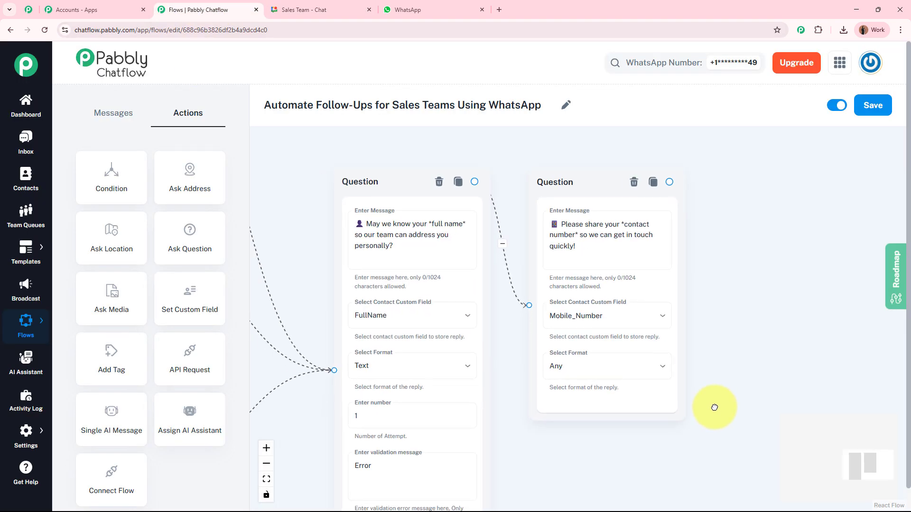
pyautogui.click(306, 6)
pyautogui.click(498, 8)
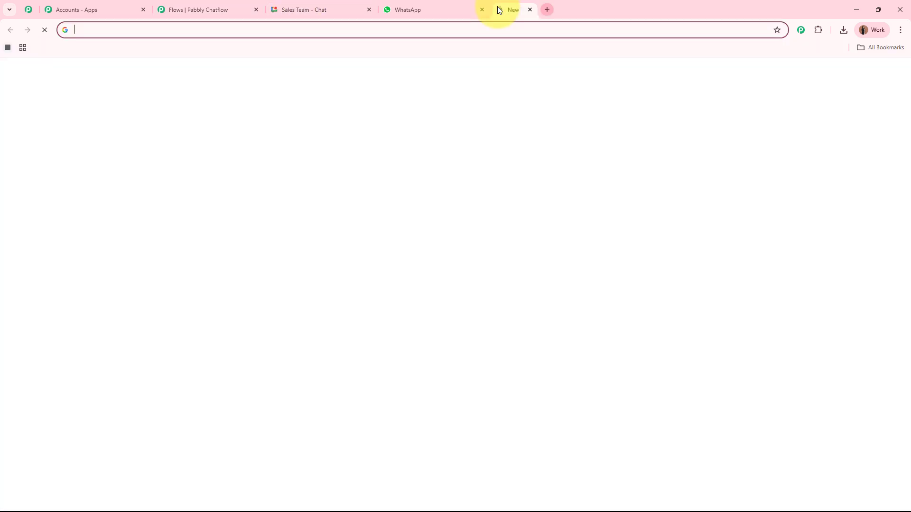
pyautogui.write('www.pab')
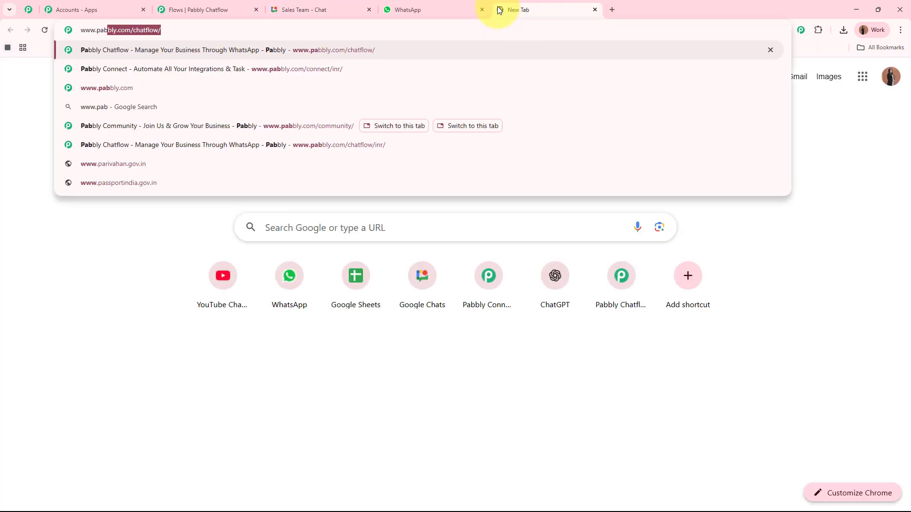
pyautogui.write('bly.com')
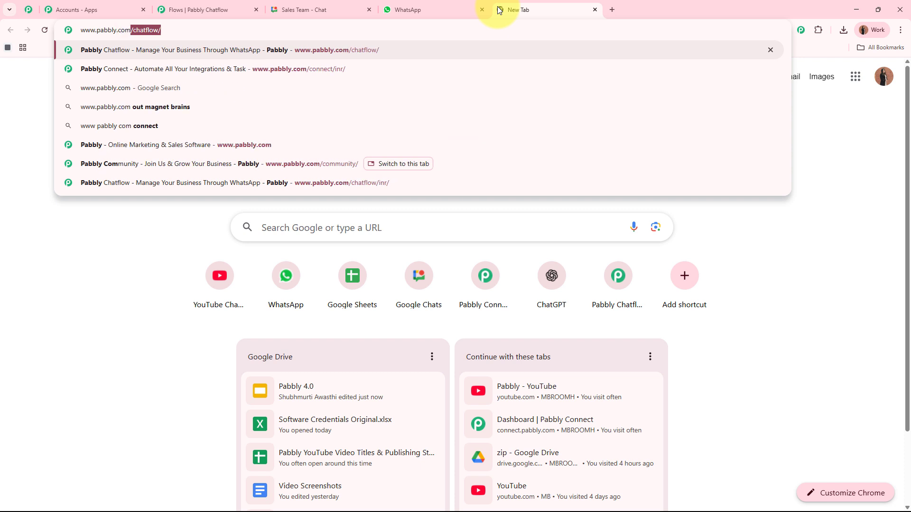
pyautogui.write('/connect')
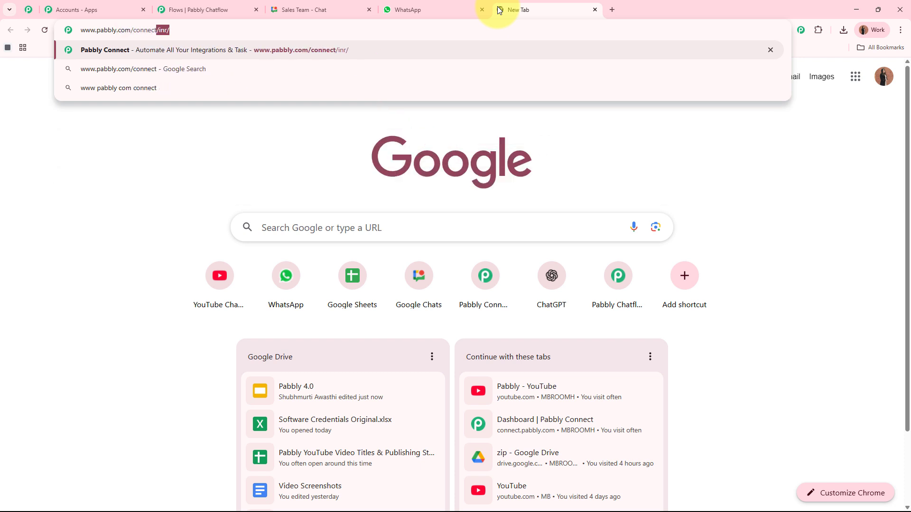
pyautogui.press('Return')
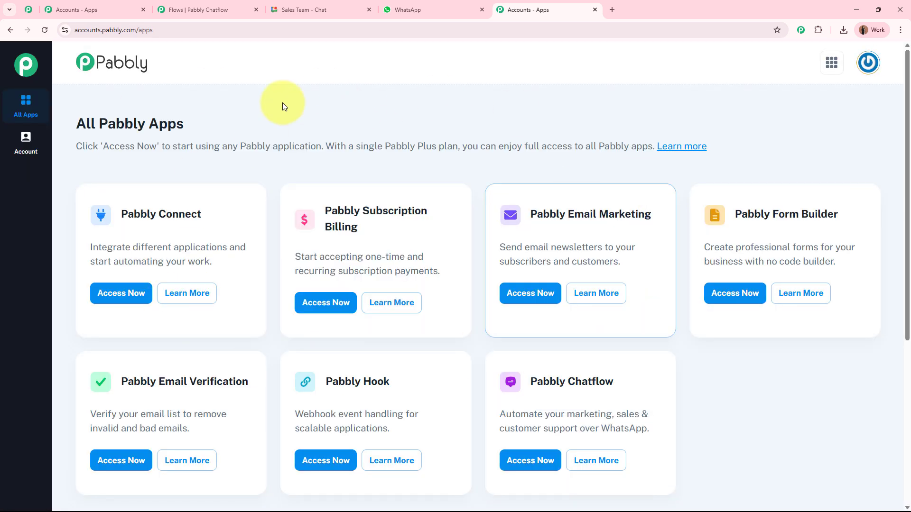
pyautogui.moveTo(191, 126); pyautogui.dragTo(222, 127)
pyautogui.moveTo(122, 213); pyautogui.dragTo(212, 215)
# - Launch Pabbly Connect from the apps page and bring up its dashboard
pyautogui.click(126, 305)
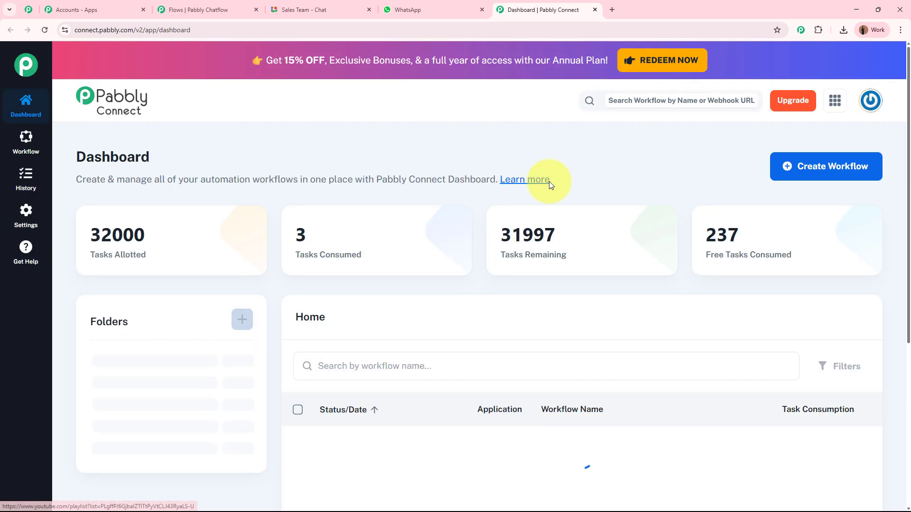
pyautogui.click(195, 9)
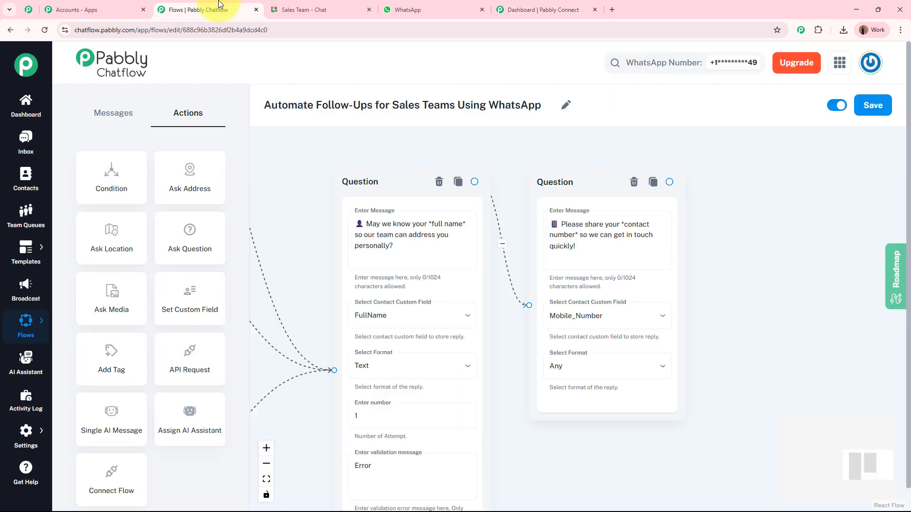
pyautogui.click(295, 7)
pyautogui.click(546, 9)
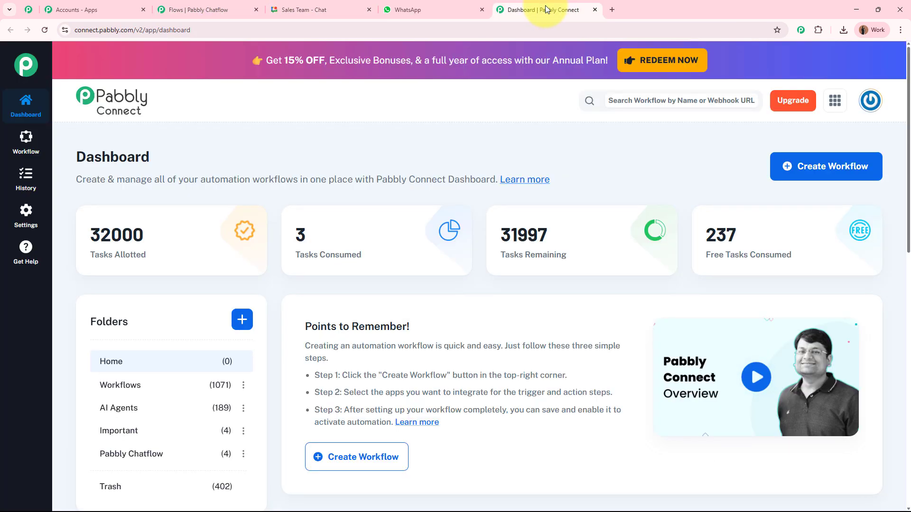
# - Create a classic workflow named 'WhatsApp to Google Chats' filed in the Workflows folder
pyautogui.click(792, 166)
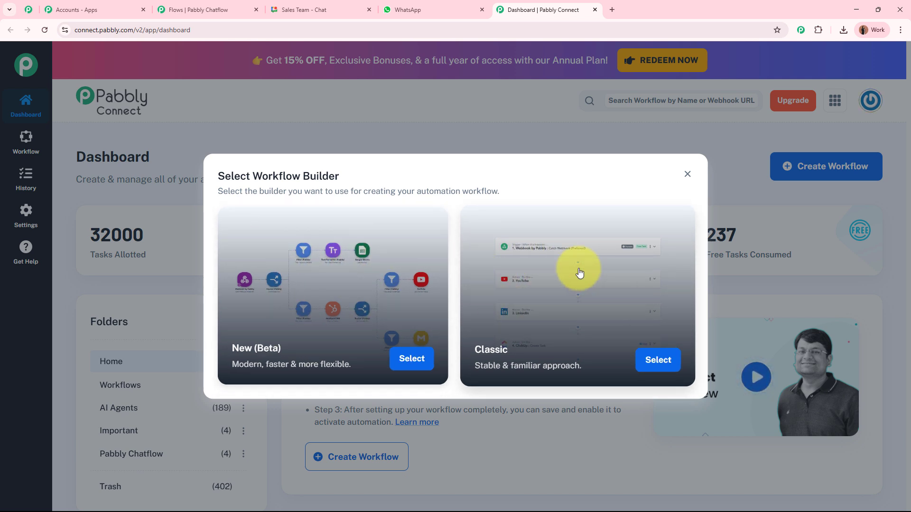
pyautogui.click(637, 364)
pyautogui.moveTo(403, 246); pyautogui.dragTo(291, 246)
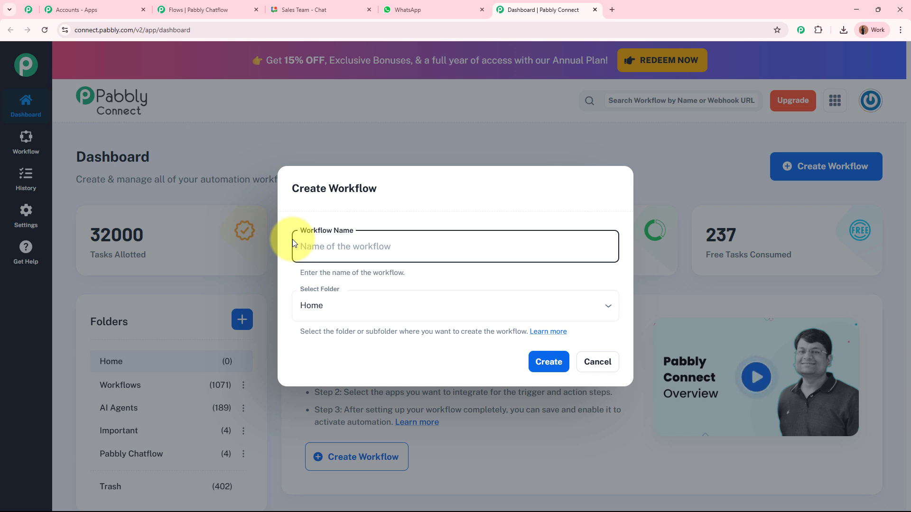
pyautogui.write('WhatsApp to Google Chats')
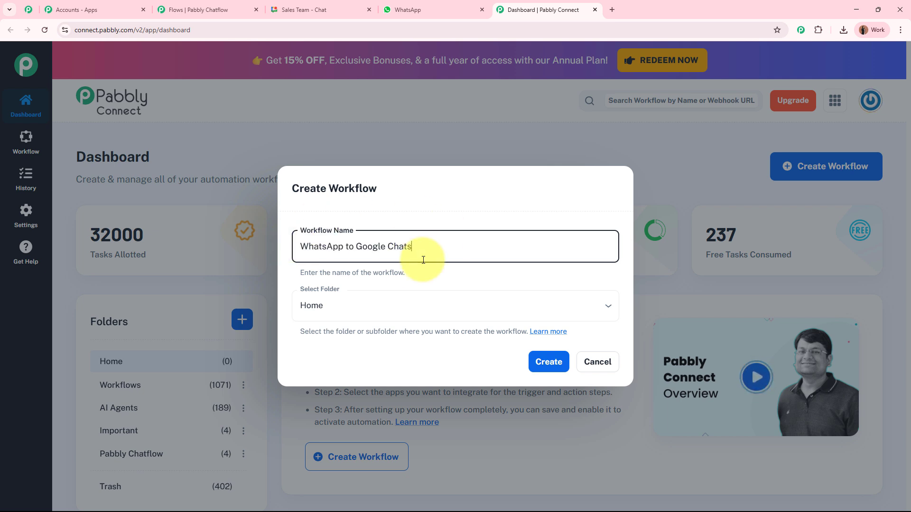
pyautogui.click(386, 307)
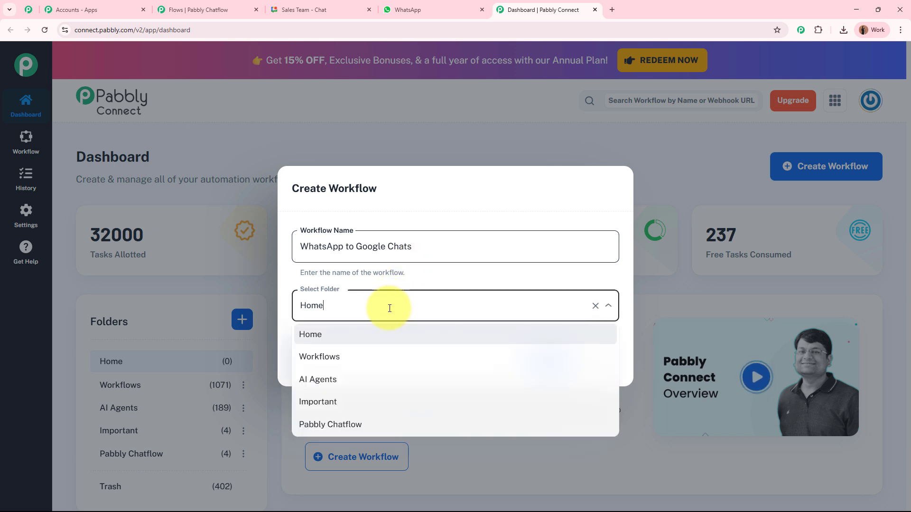
pyautogui.click(368, 357)
pyautogui.click(534, 362)
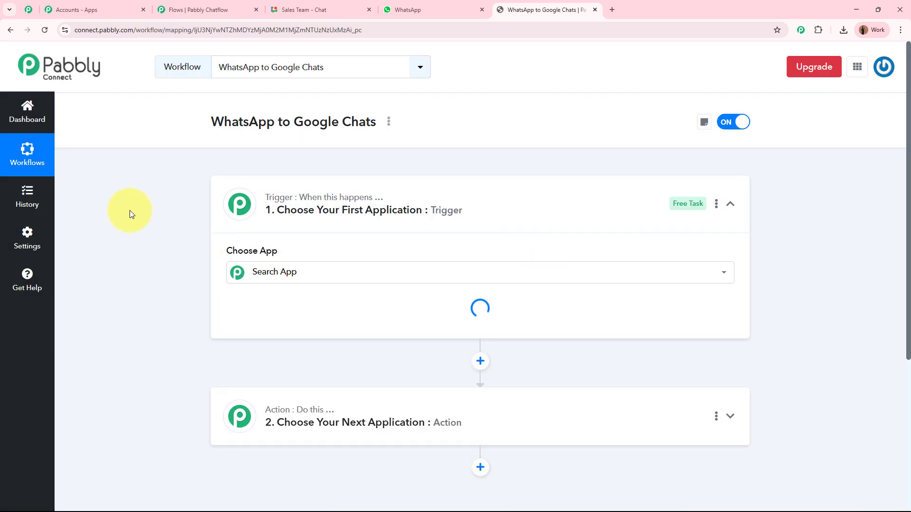
# - Choose Pabbly Chatflow as the workflow's trigger app
pyautogui.click(553, 212)
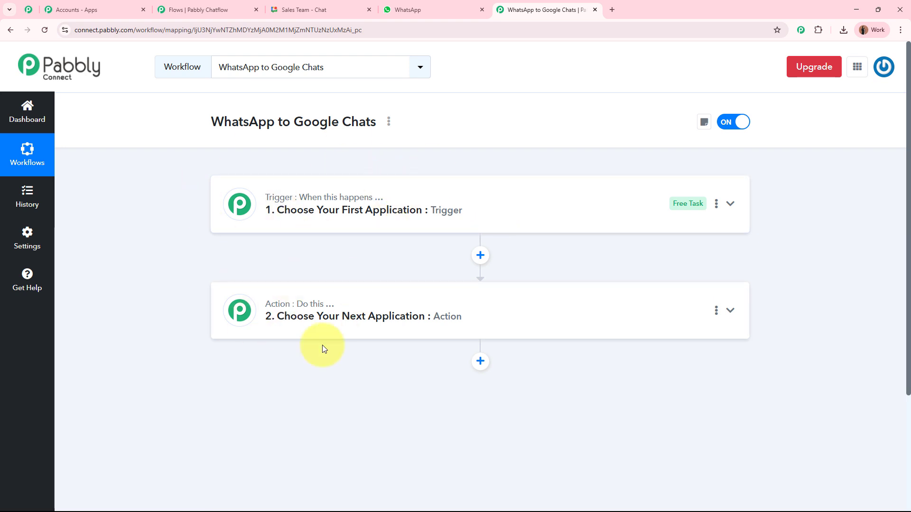
pyautogui.click(513, 210)
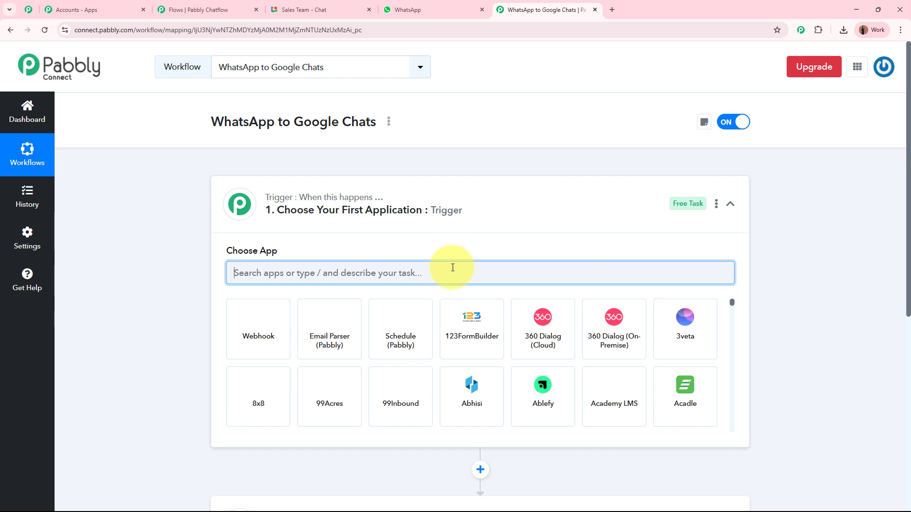
pyautogui.write('Pabbly ')
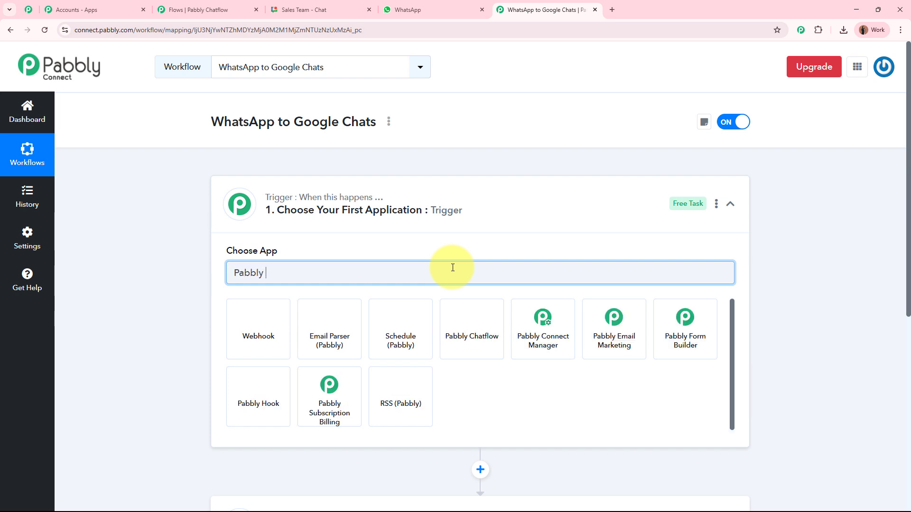
pyautogui.write('Chatflow')
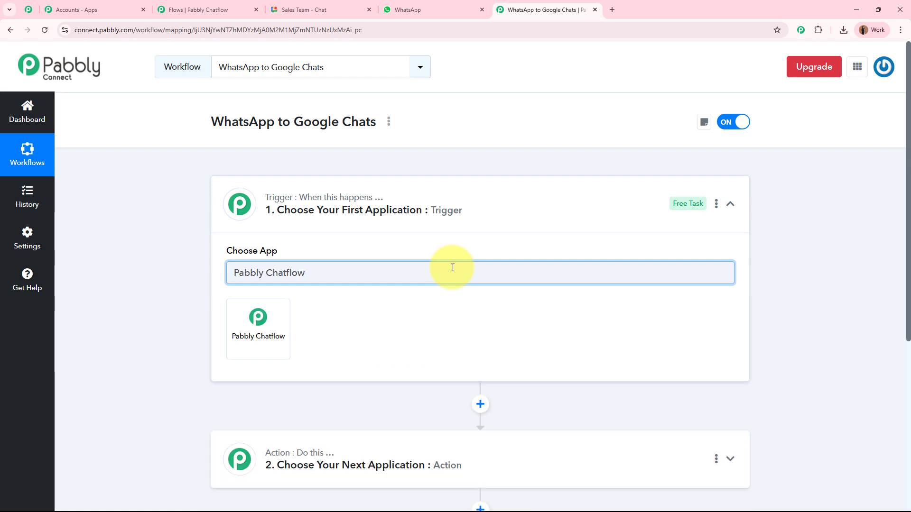
pyautogui.click(250, 326)
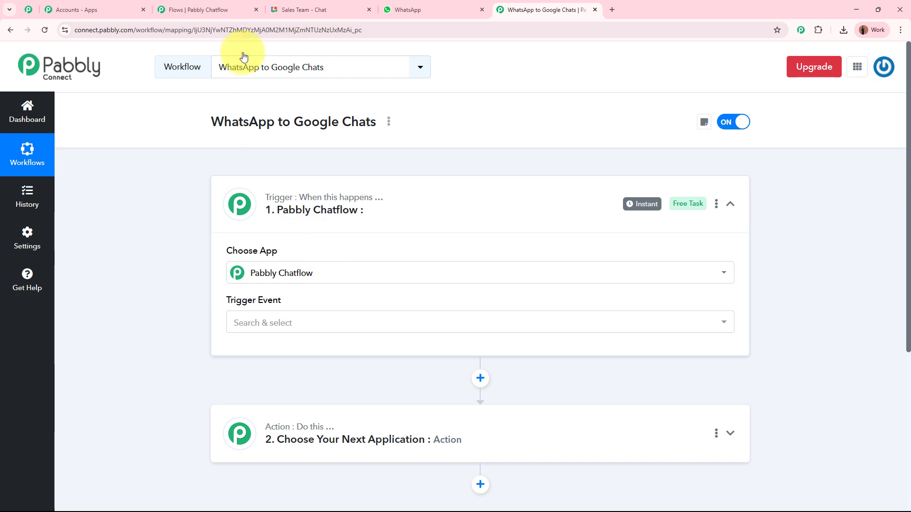
pyautogui.click(401, 6)
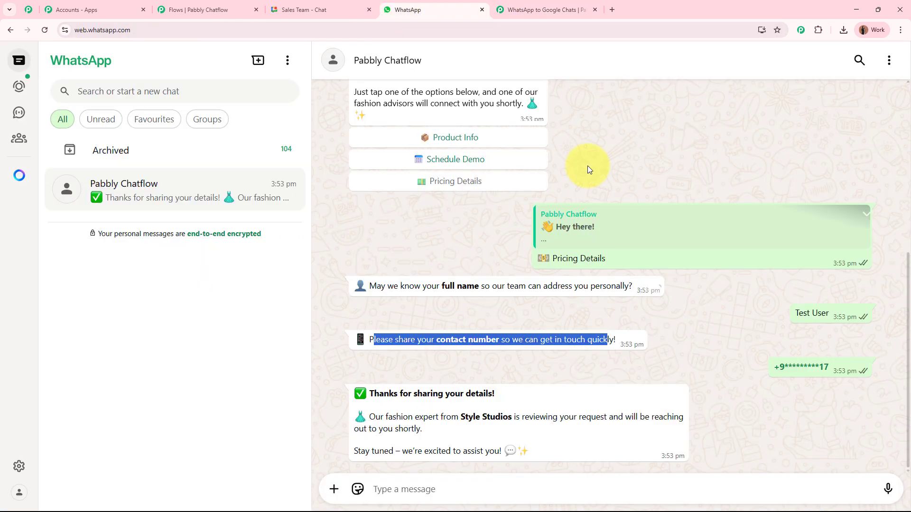
pyautogui.click(670, 351)
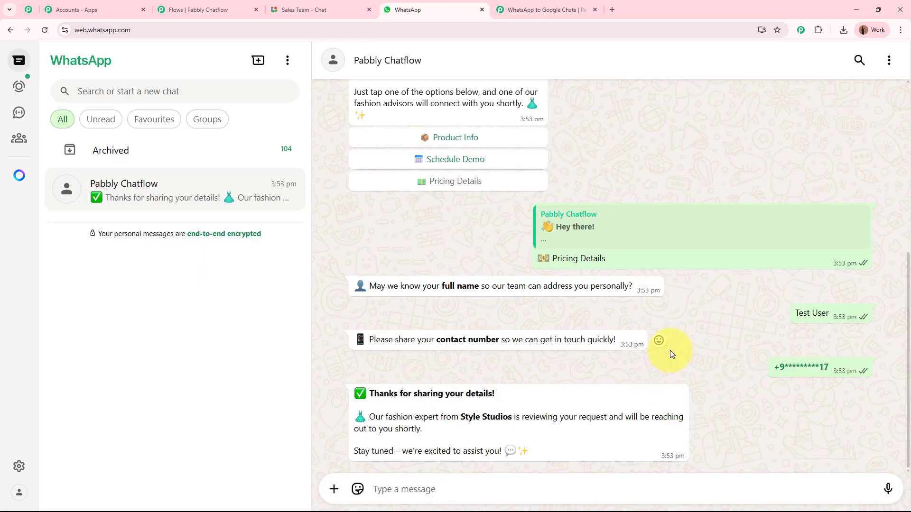
pyautogui.click(503, 10)
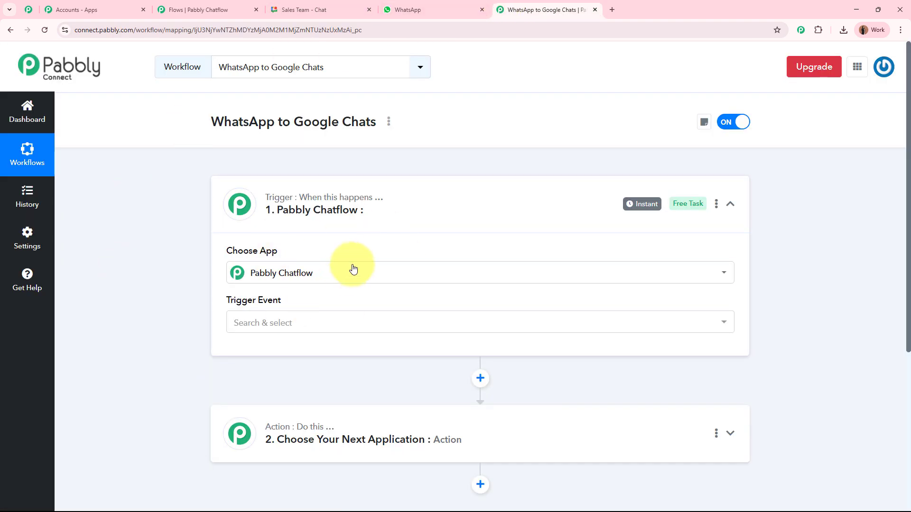
# - Set the trigger event to New Message Received and copy its webhook URL
pyautogui.click(319, 326)
pyautogui.click(315, 412)
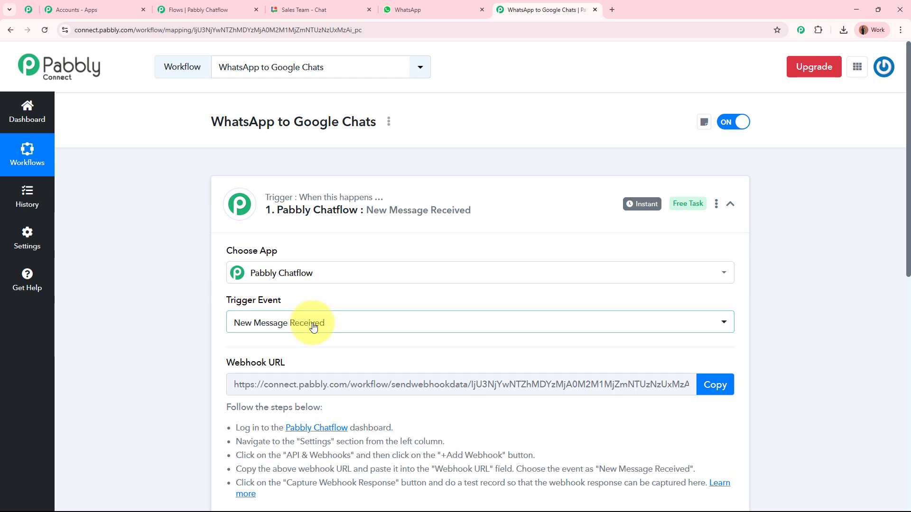
pyautogui.scroll(-3, 173, 343)
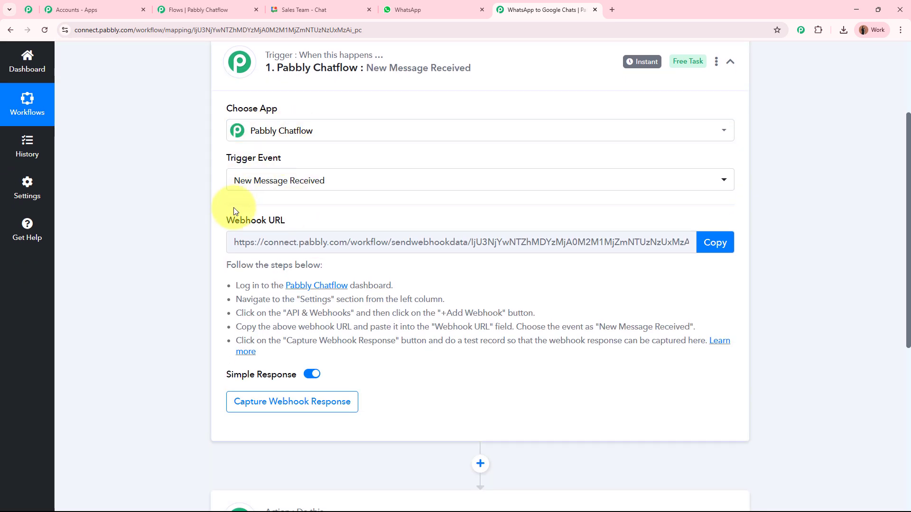
pyautogui.moveTo(226, 218); pyautogui.dragTo(295, 223)
pyautogui.click(152, 278)
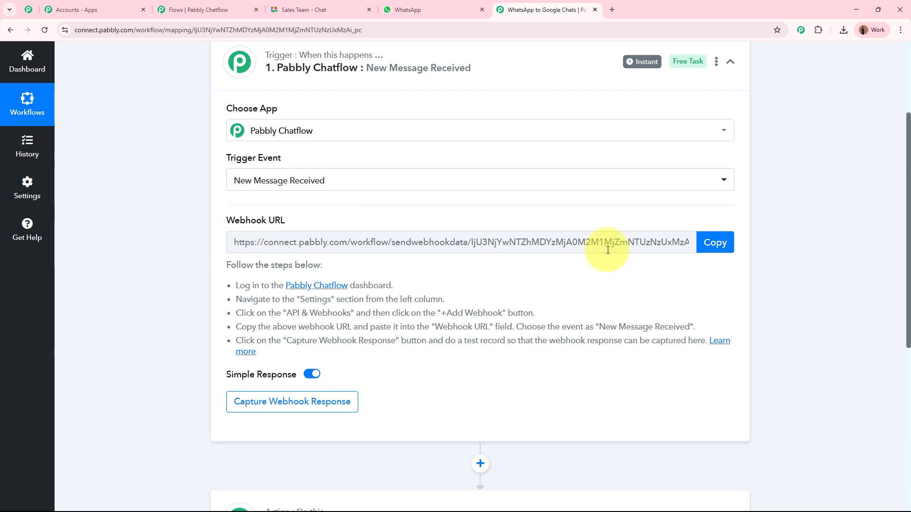
pyautogui.click(715, 243)
pyautogui.scroll(3, 786, 285)
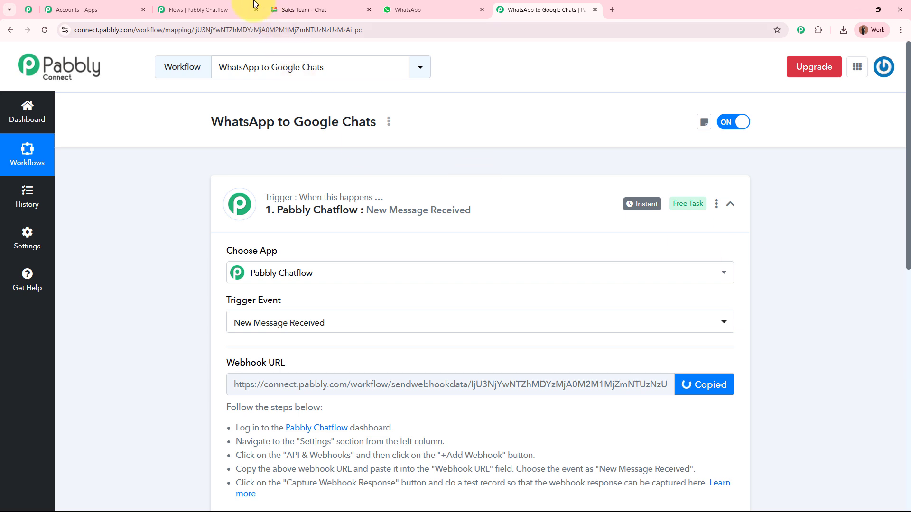
# - Place an API Request node on the canvas and link the mobile-number Question to it
pyautogui.click(202, 9)
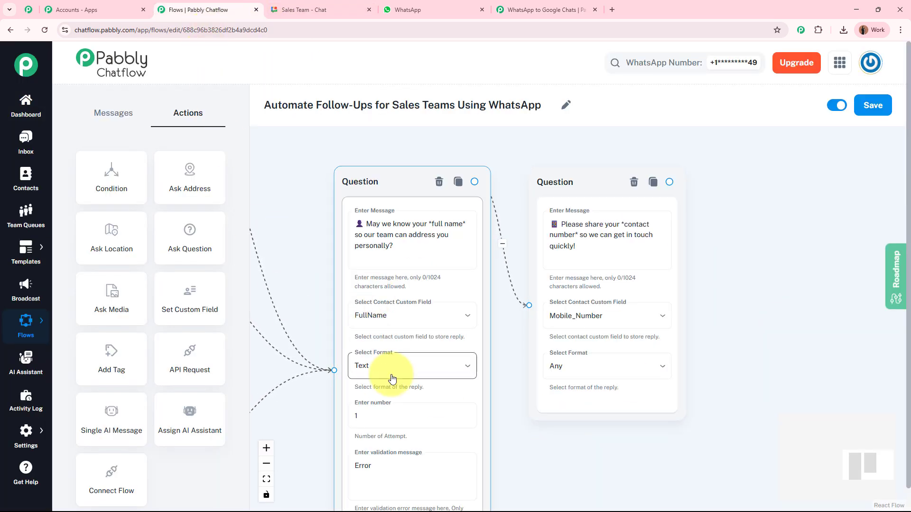
pyautogui.scroll(-5, 584, 441)
pyautogui.moveTo(587, 462); pyautogui.dragTo(591, 387)
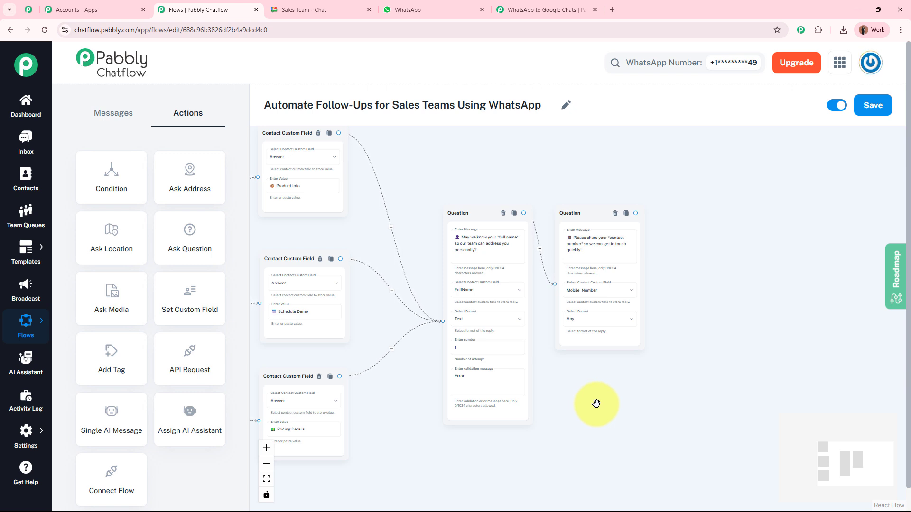
pyautogui.moveTo(184, 360); pyautogui.dragTo(684, 280)
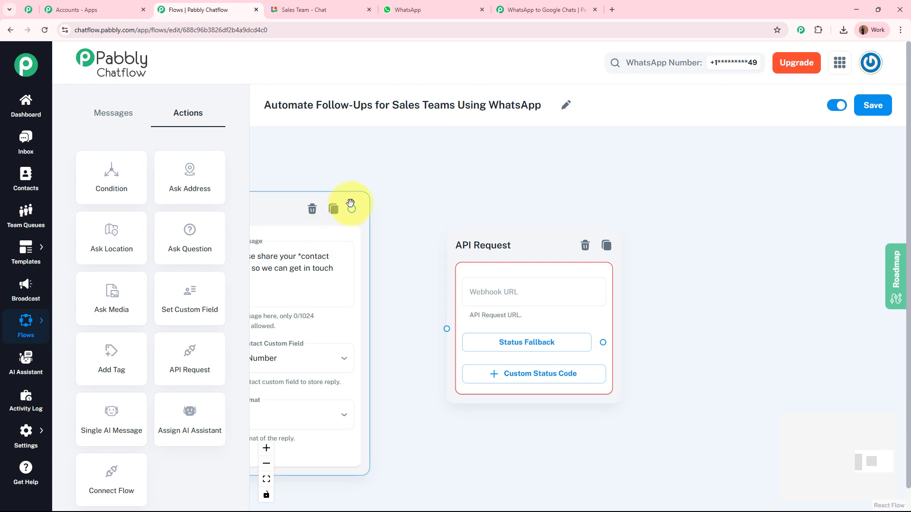
pyautogui.moveTo(352, 207); pyautogui.dragTo(446, 327)
pyautogui.moveTo(417, 258); pyautogui.dragTo(285, 249)
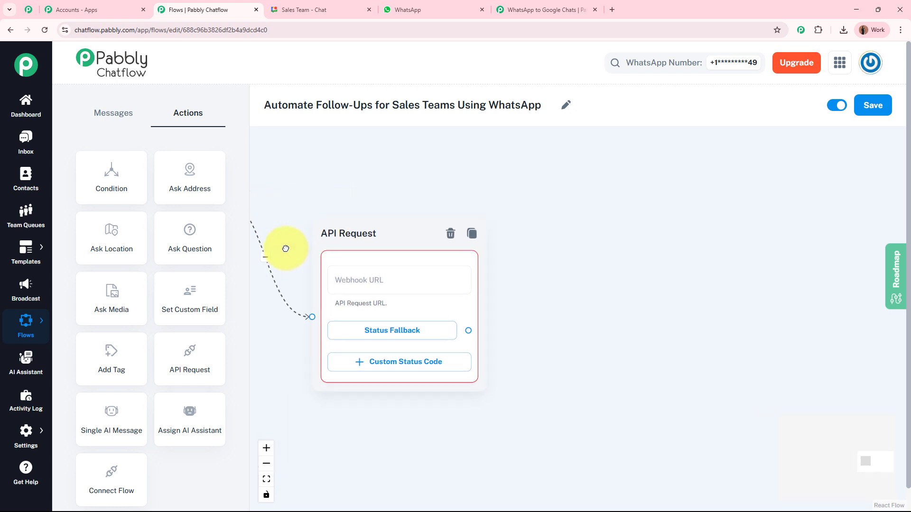
pyautogui.moveTo(369, 279)
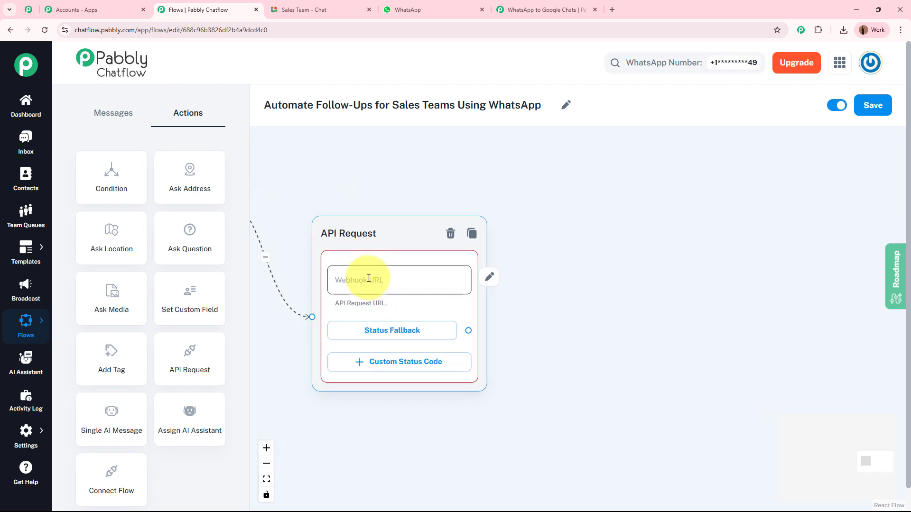
# - Set the API Request method to POST and paste the Pabbly Connect webhook URL as its address
pyautogui.click(489, 278)
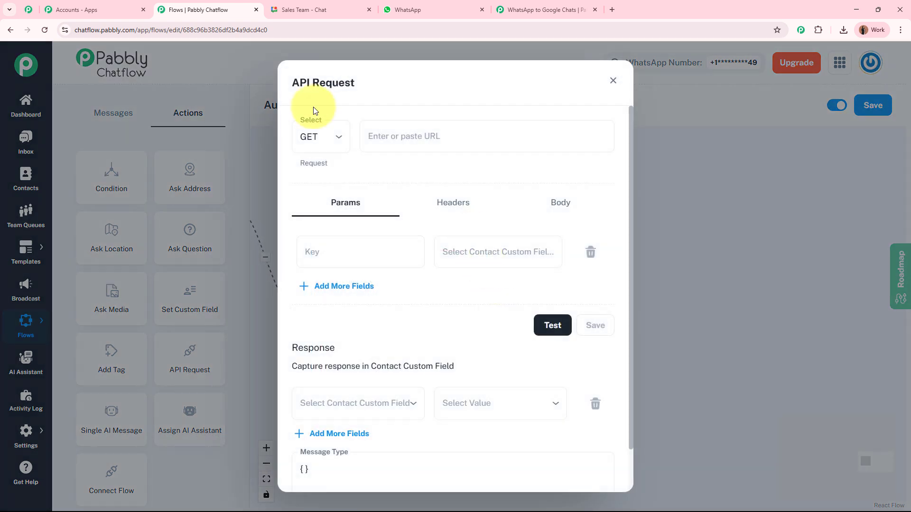
pyautogui.click(332, 138)
pyautogui.click(320, 190)
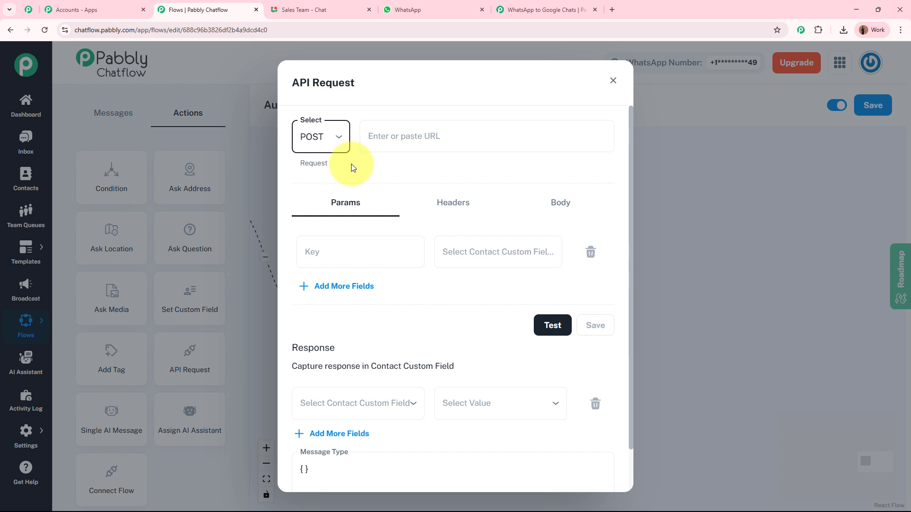
pyautogui.click(418, 142)
pyautogui.hotkey('ctrl', 'v')
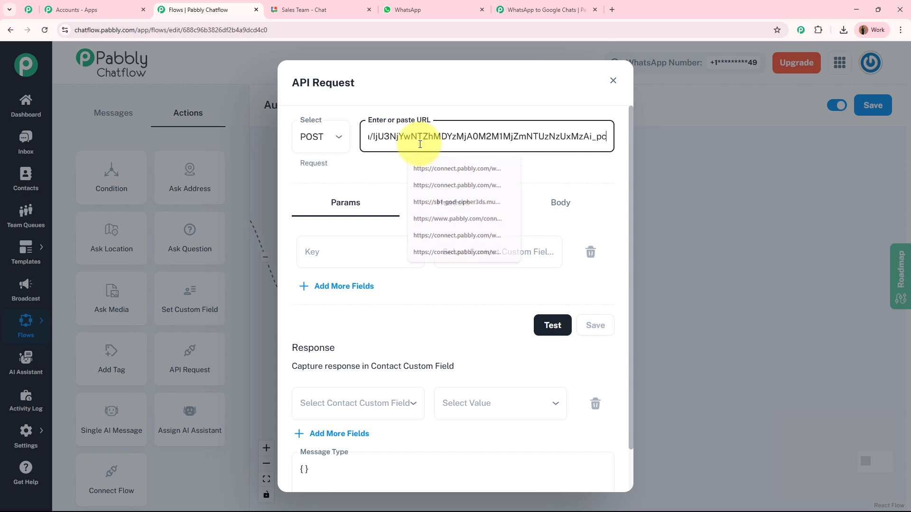
pyautogui.click(421, 173)
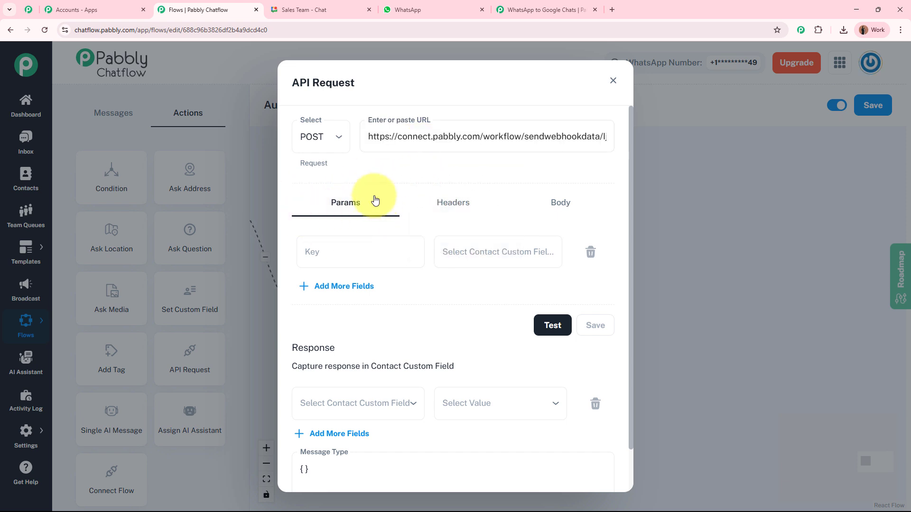
# - Add a FullName parameter whose value is the $FullName contact field
pyautogui.click(366, 252)
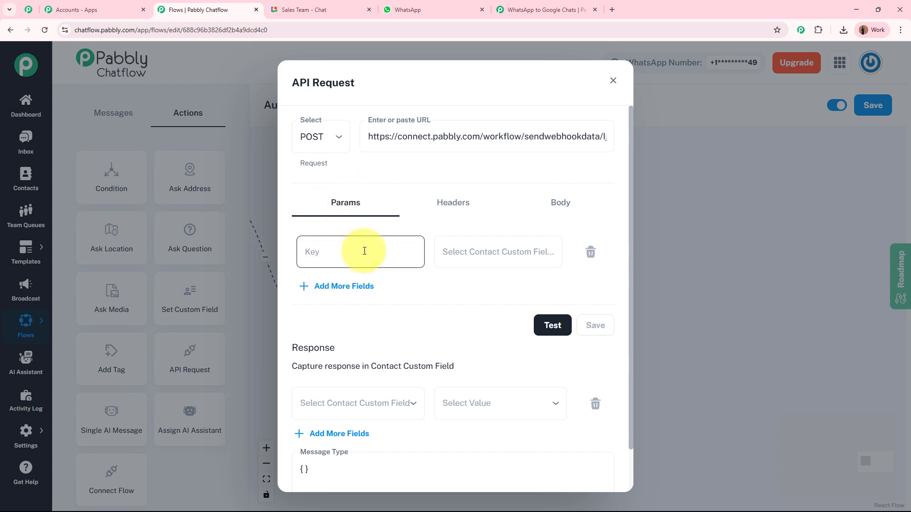
pyautogui.click(495, 247)
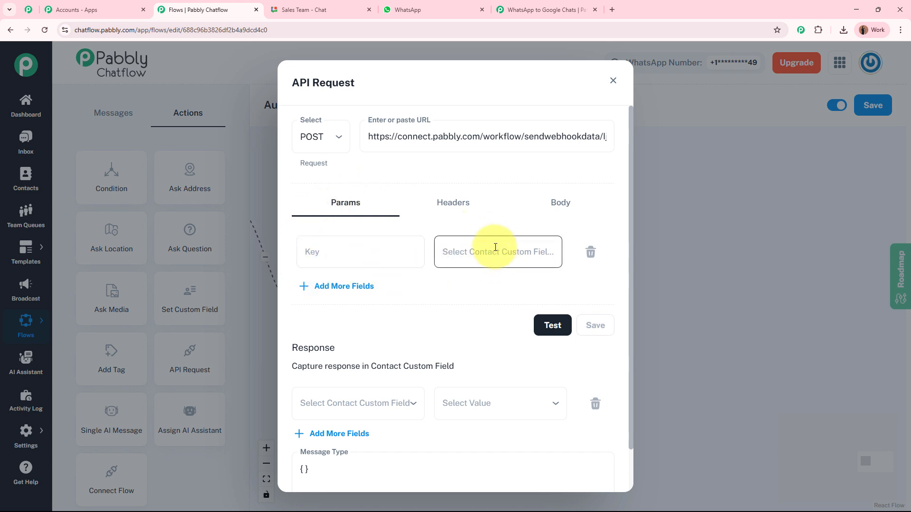
pyautogui.click(496, 249)
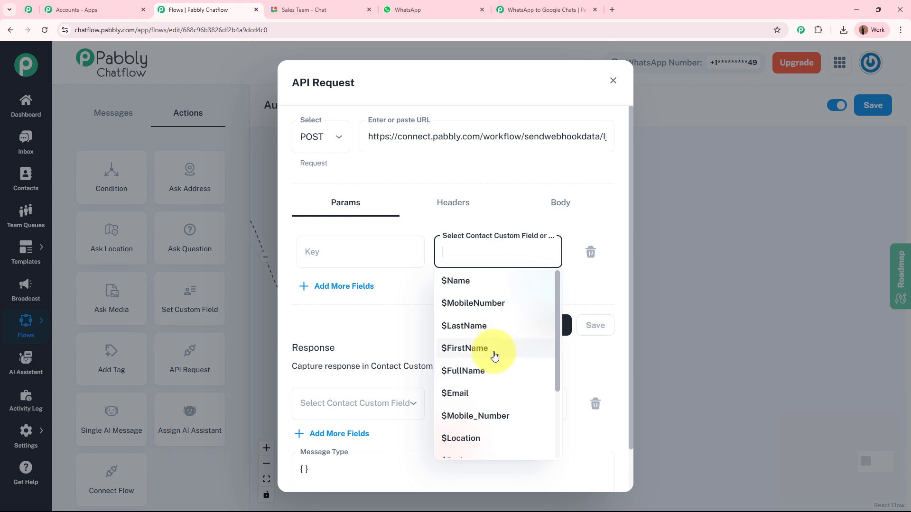
pyautogui.click(494, 369)
pyautogui.moveTo(450, 252); pyautogui.dragTo(518, 252)
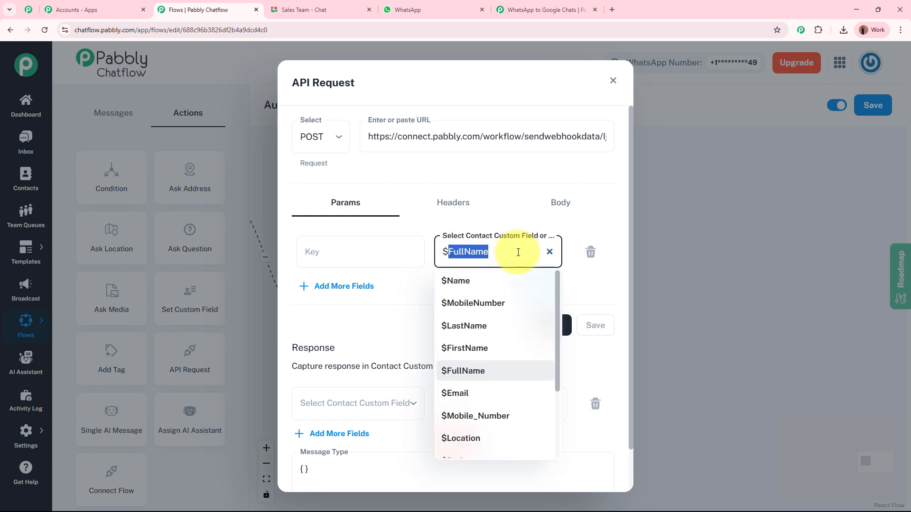
pyautogui.hotkey('ctrl', 'v')
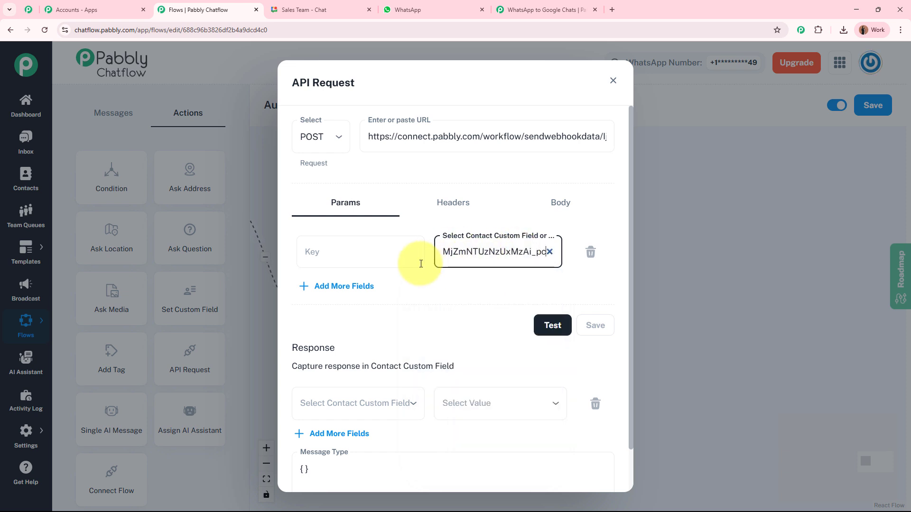
pyautogui.click(365, 254)
pyautogui.moveTo(450, 253); pyautogui.dragTo(533, 253)
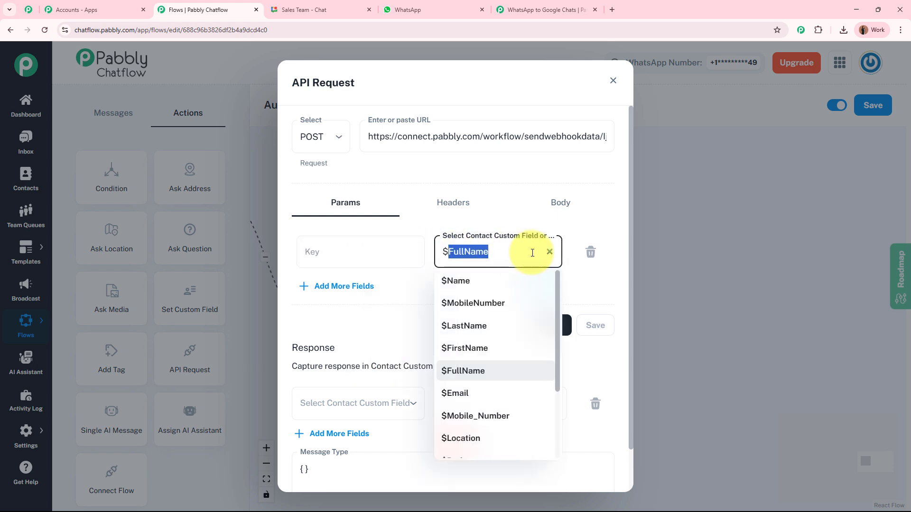
pyautogui.click(380, 252)
pyautogui.hotkey('ctrl', 'v')
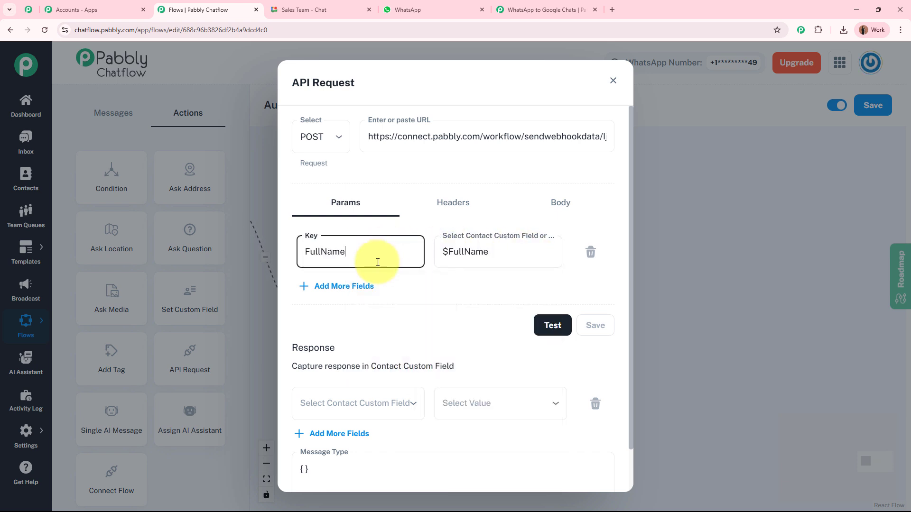
# - Add a second parameter, Mobile_Number, mapped to $Mobile_Number
pyautogui.click(351, 287)
pyautogui.click(470, 297)
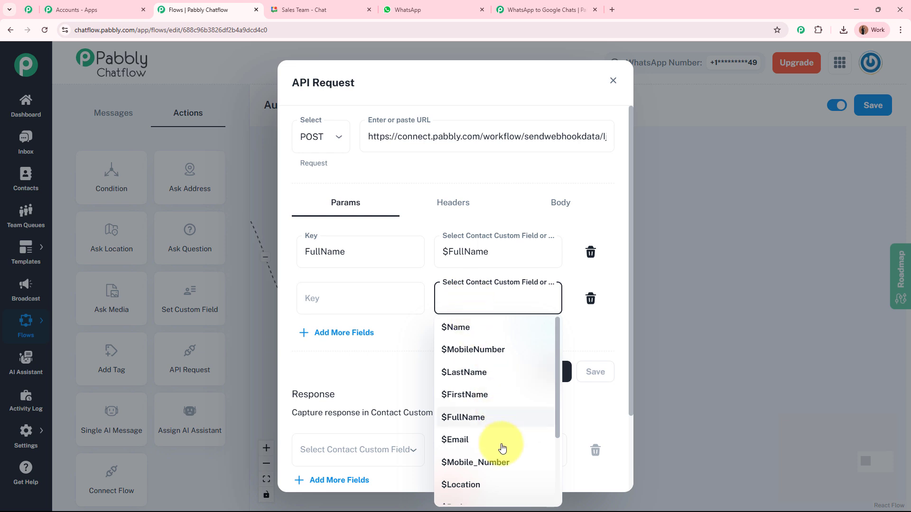
pyautogui.click(493, 462)
pyautogui.moveTo(448, 298); pyautogui.dragTo(524, 302)
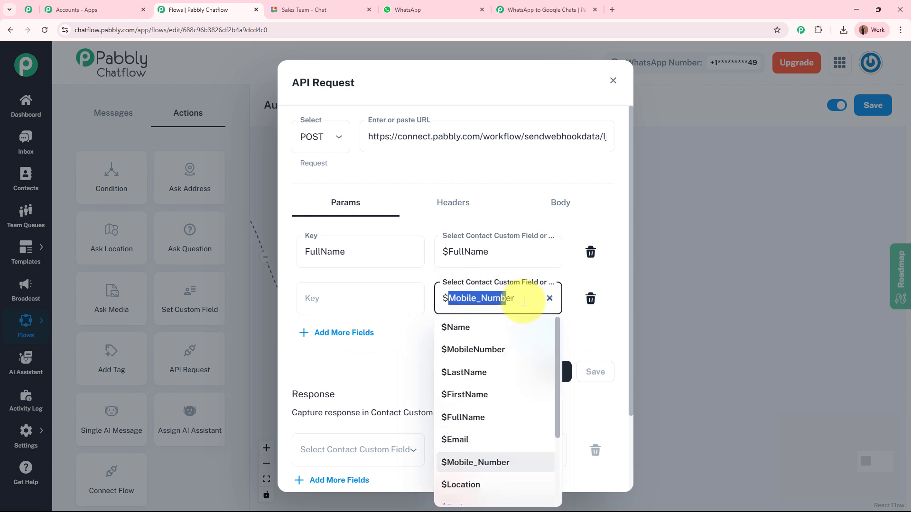
pyautogui.click(352, 299)
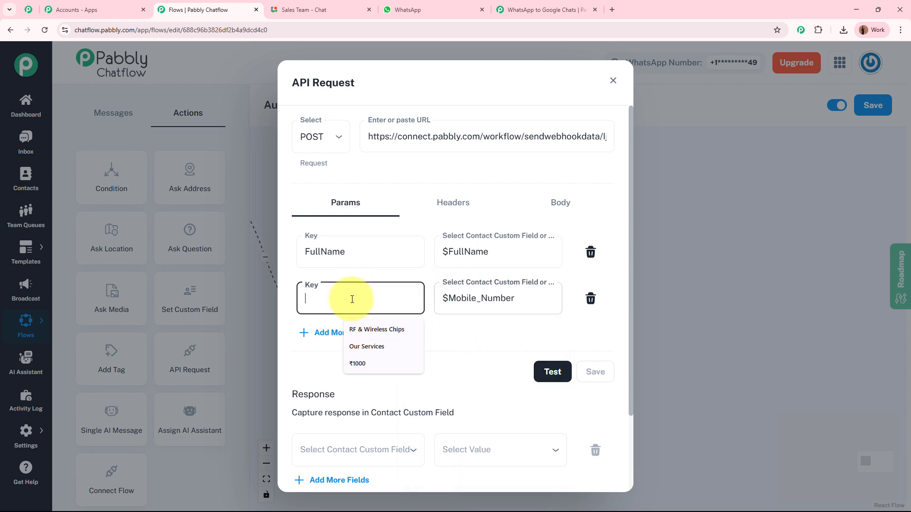
pyautogui.hotkey('ctrl', 'v')
# - Add a third parameter, Answer, mapped to $Answer
pyautogui.click(341, 333)
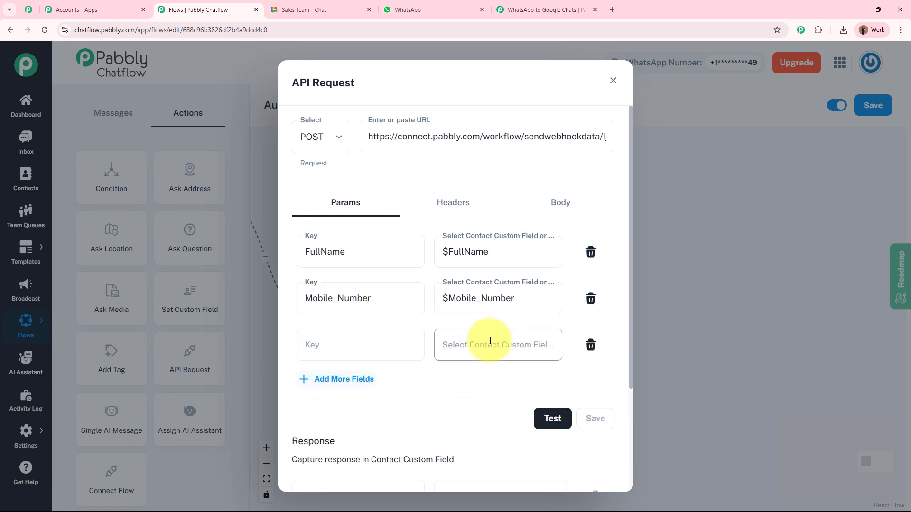
pyautogui.click(488, 345)
pyautogui.scroll(-4, 486, 308)
pyautogui.click(473, 285)
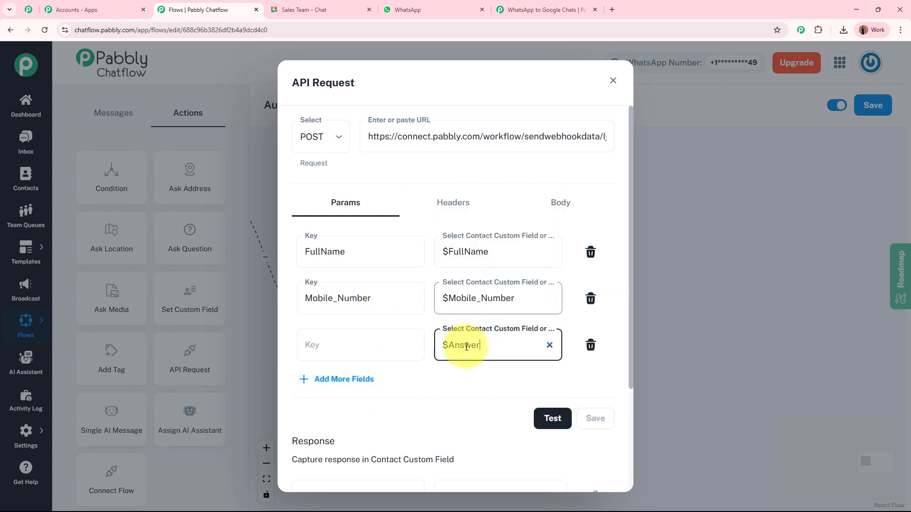
pyautogui.moveTo(450, 346); pyautogui.dragTo(515, 347)
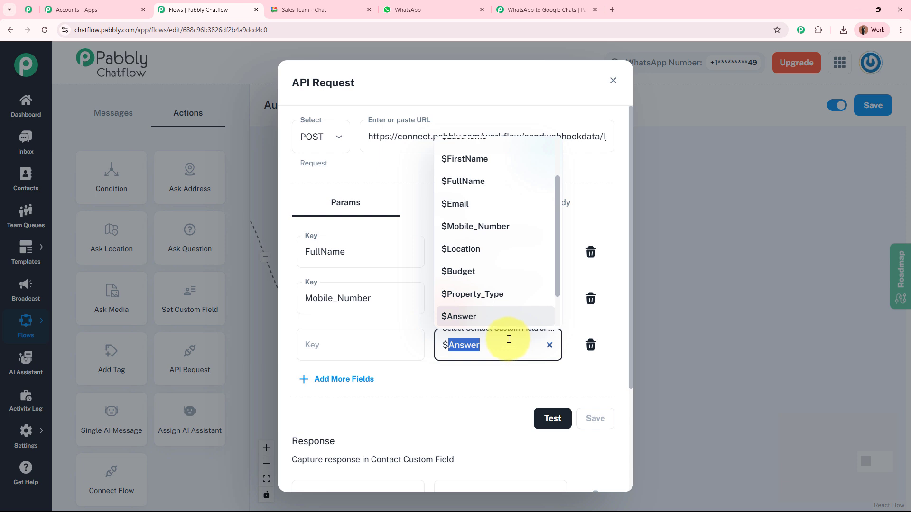
pyautogui.click(347, 349)
pyautogui.hotkey('ctrl', 'v')
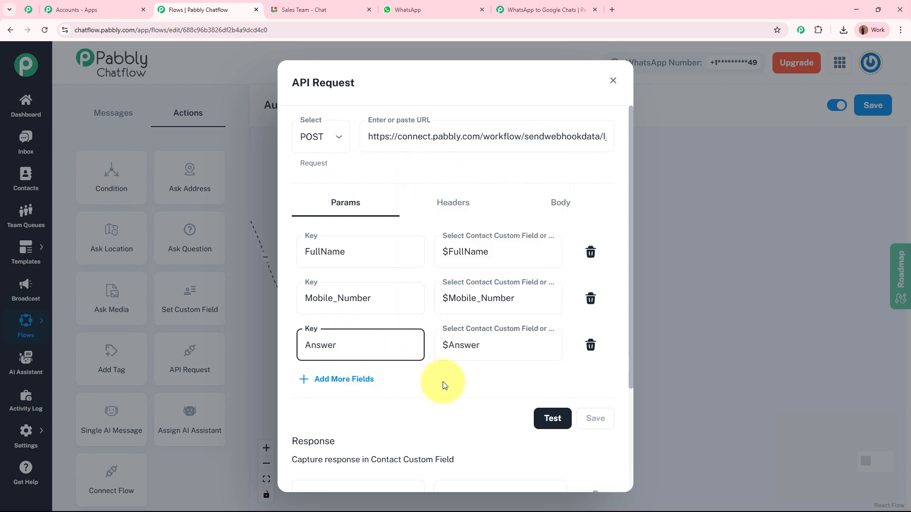
pyautogui.click(443, 383)
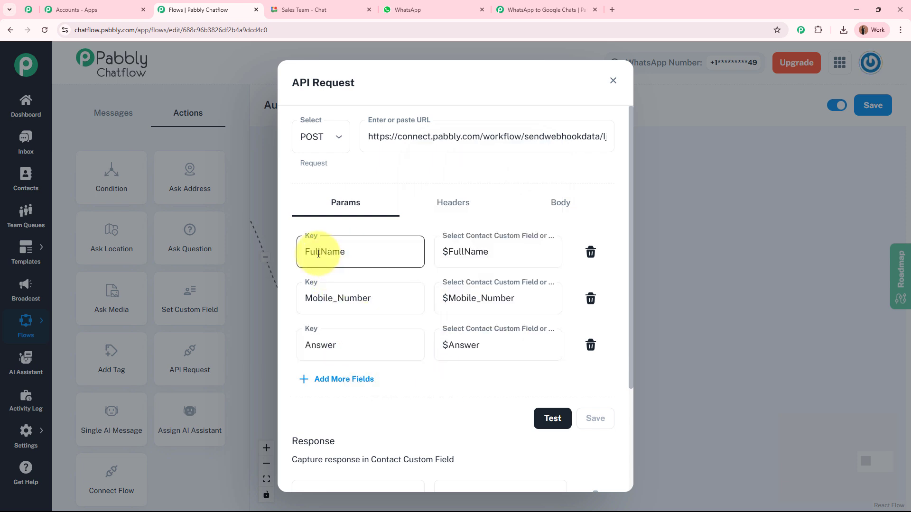
# - Rename the key to Mobile Number and test the request, getting Status 200
pyautogui.click(336, 300)
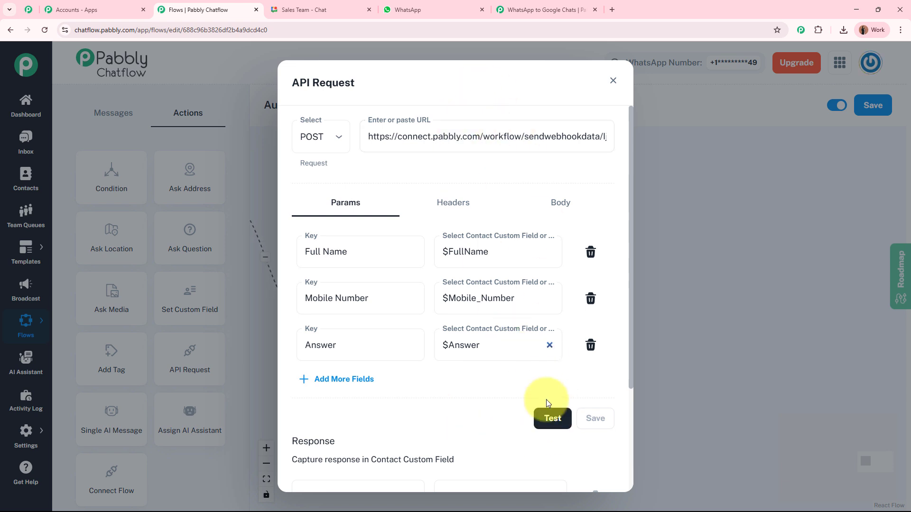
pyautogui.click(552, 426)
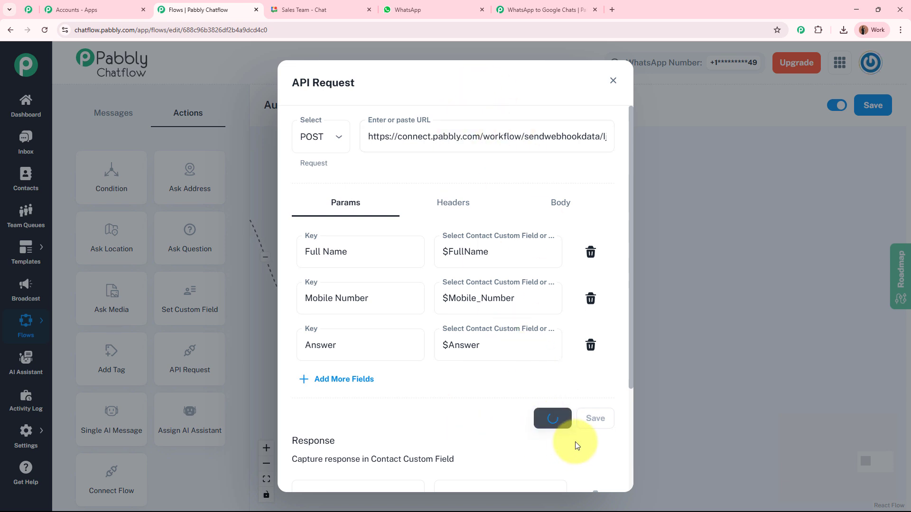
pyautogui.moveTo(578, 441); pyautogui.dragTo(619, 450)
pyautogui.click(601, 457)
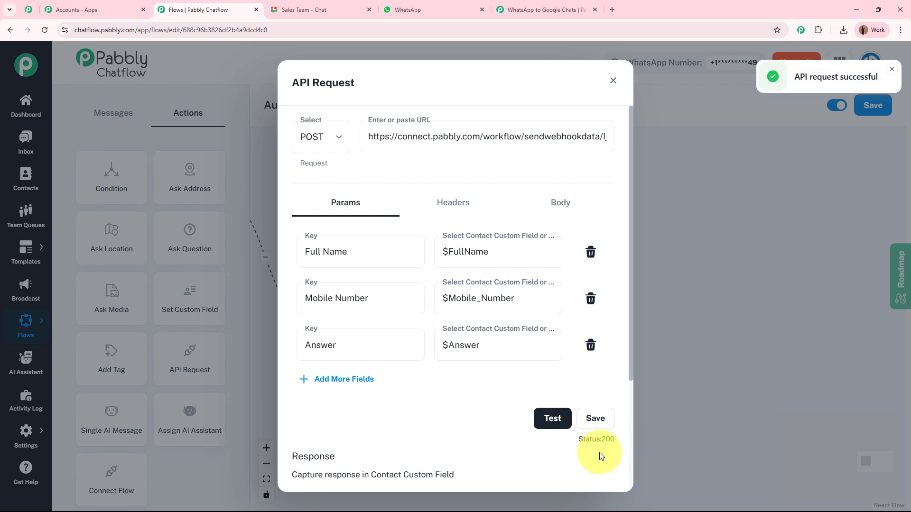
# - Review the trigger's captured response: Mobile Number, Full Name and Answer with their mapped values
pyautogui.click(554, 5)
pyautogui.scroll(-6, 177, 287)
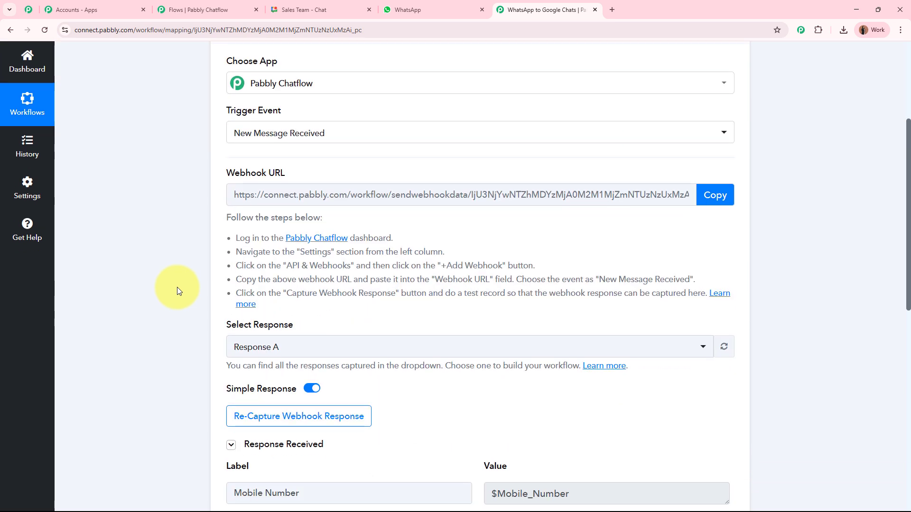
pyautogui.scroll(-3, 177, 286)
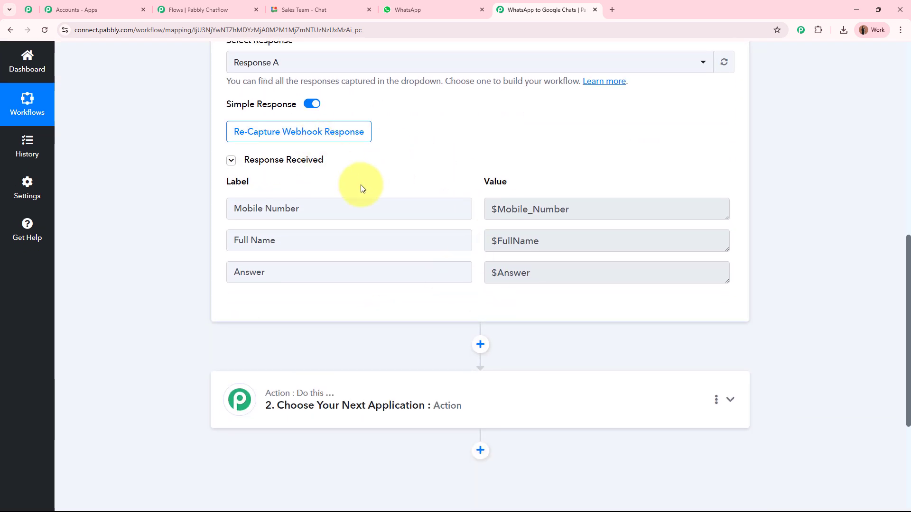
pyautogui.tripleClick(268, 207)
pyautogui.moveTo(278, 241); pyautogui.dragTo(204, 243)
pyautogui.moveTo(287, 275); pyautogui.dragTo(194, 269)
pyautogui.moveTo(582, 210); pyautogui.dragTo(474, 212)
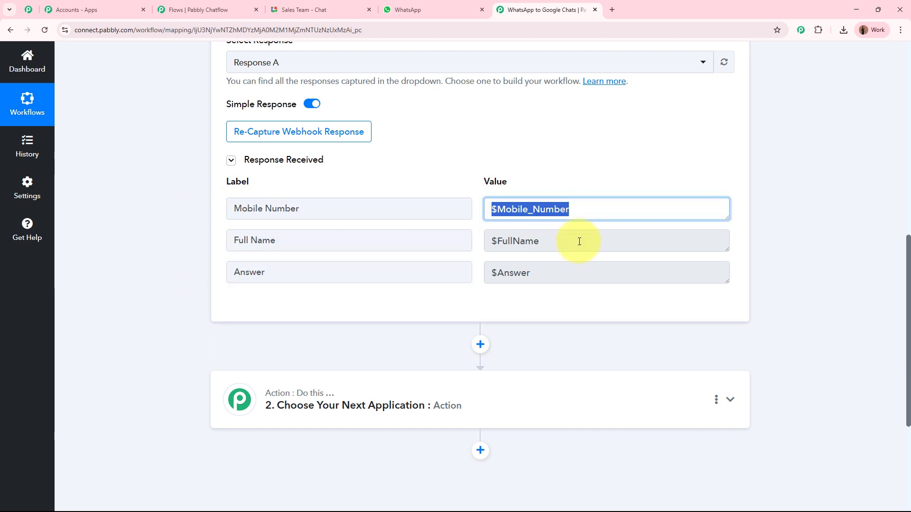
pyautogui.moveTo(579, 240); pyautogui.dragTo(474, 243)
pyautogui.moveTo(534, 270); pyautogui.dragTo(463, 270)
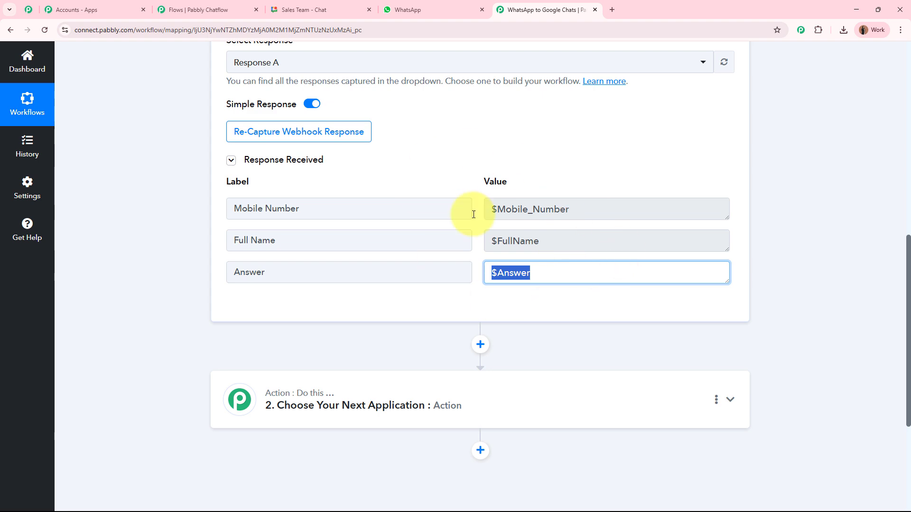
# - Collapse the trigger step and return to Chatflow's API Request settings
pyautogui.scroll(9, 827, 250)
pyautogui.scroll(1, 823, 247)
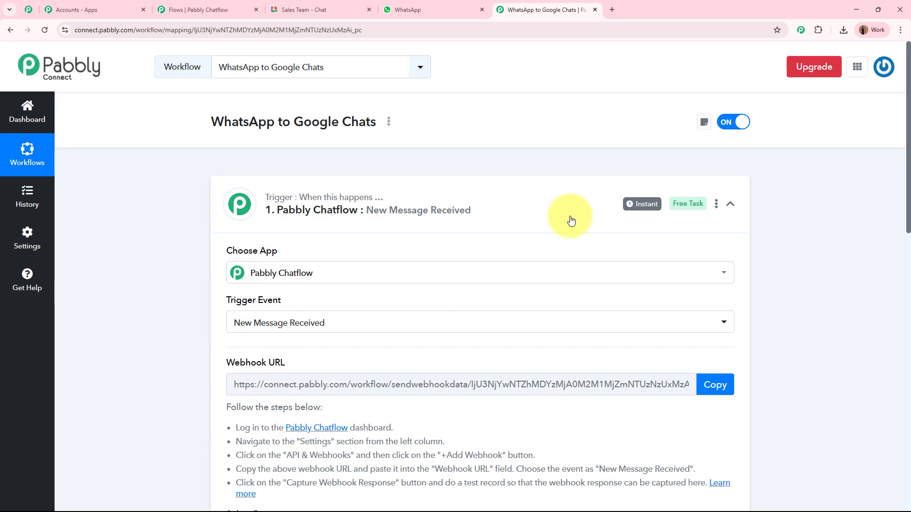
pyautogui.click(523, 220)
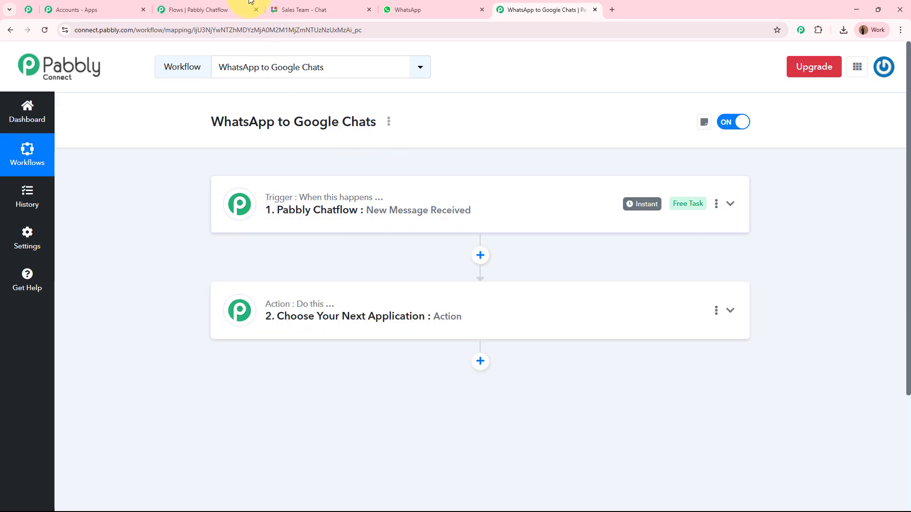
pyautogui.click(198, 9)
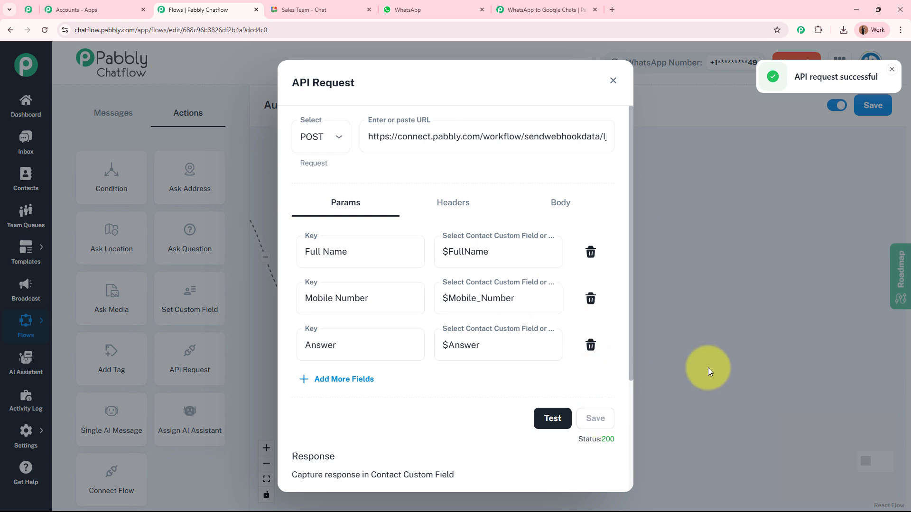
# - Close the API Request settings and connect a new Add Tag node after it
pyautogui.click(613, 80)
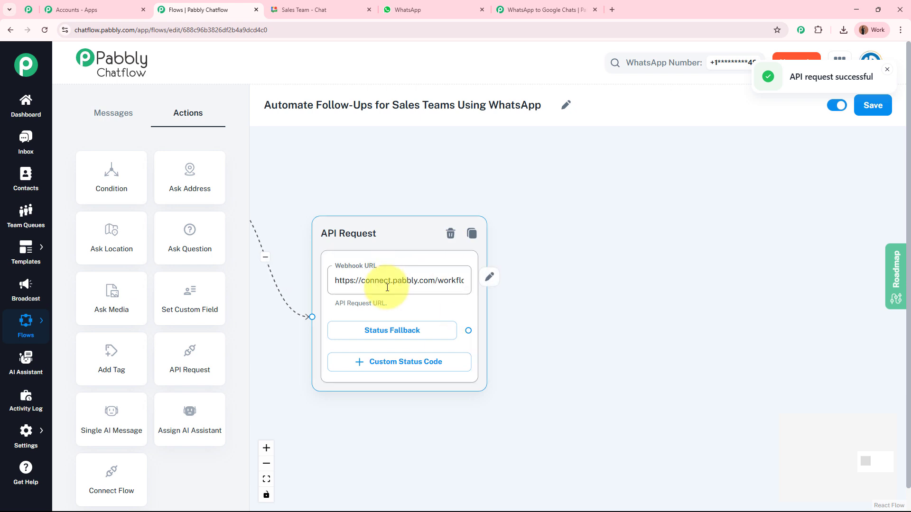
pyautogui.click(604, 355)
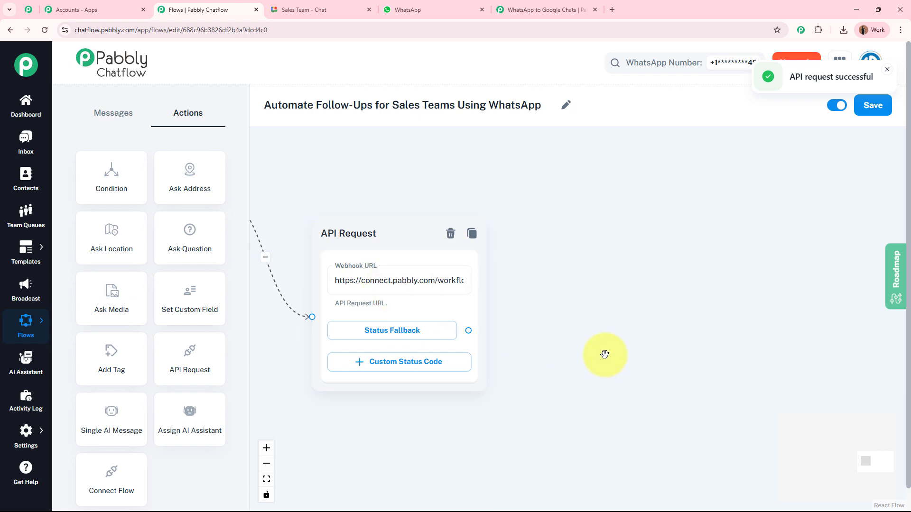
pyautogui.click(429, 286)
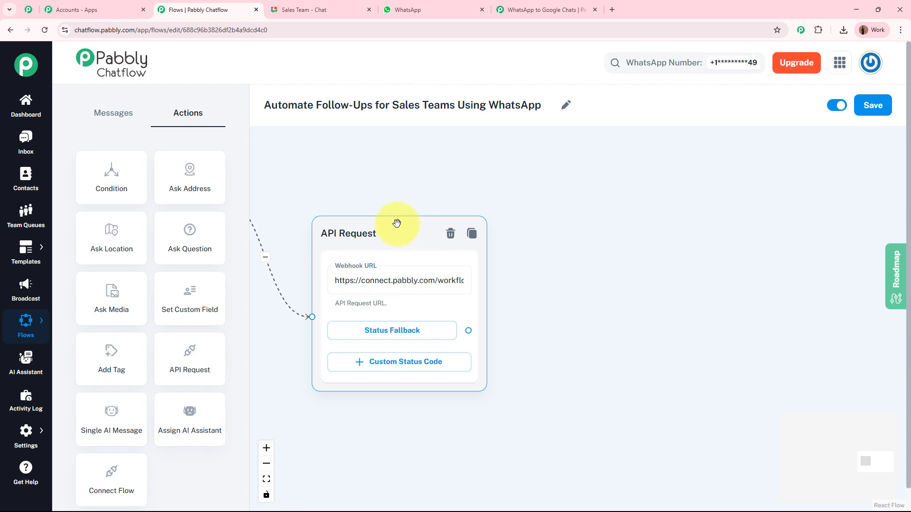
pyautogui.moveTo(106, 354); pyautogui.dragTo(582, 239)
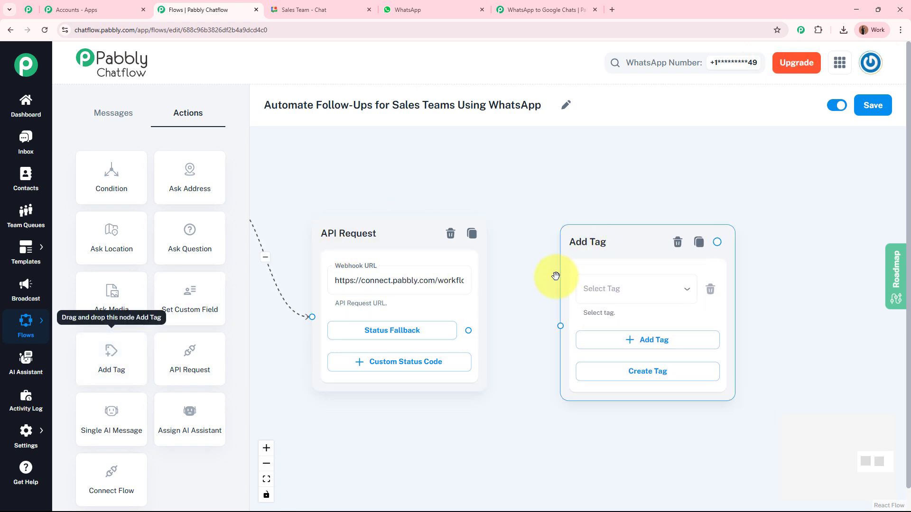
pyautogui.moveTo(467, 330); pyautogui.dragTo(560, 328)
pyautogui.moveTo(508, 308); pyautogui.dragTo(405, 301)
# - Make the Add Tag node apply the SalesFollowUp tag
pyautogui.click(486, 288)
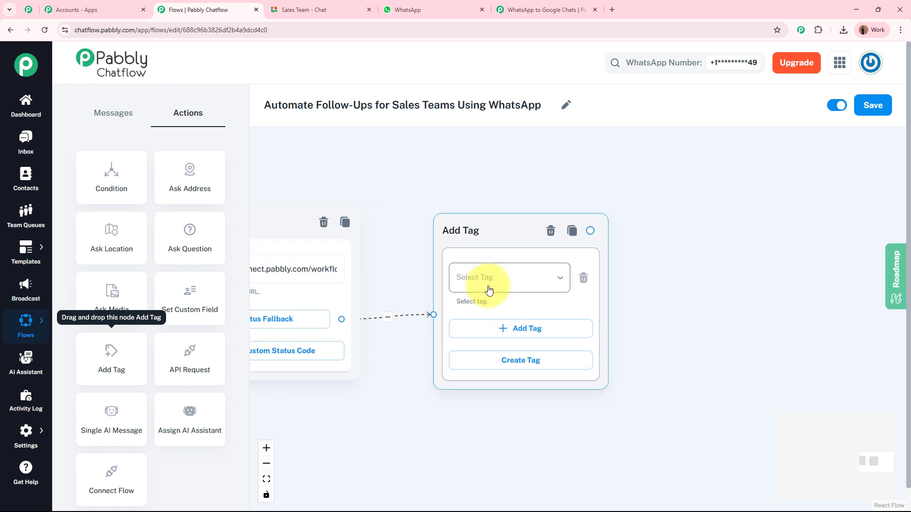
pyautogui.click(498, 306)
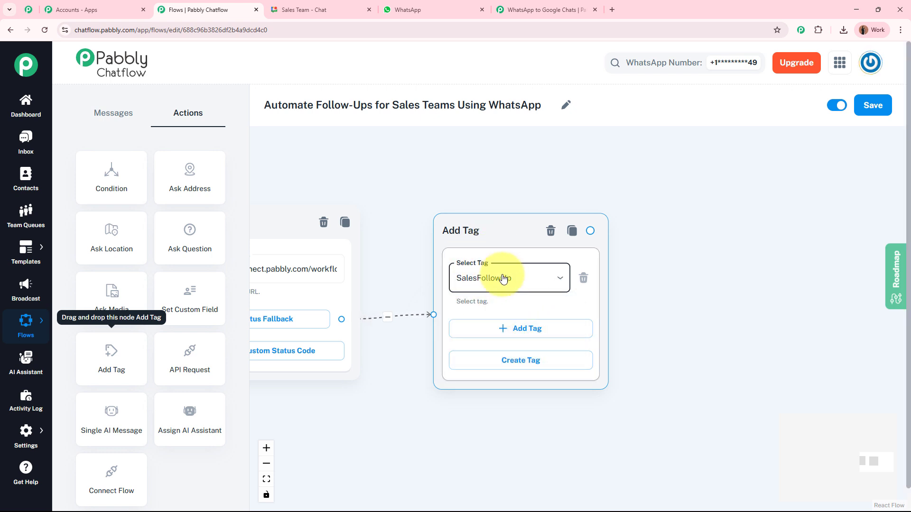
pyautogui.click(448, 9)
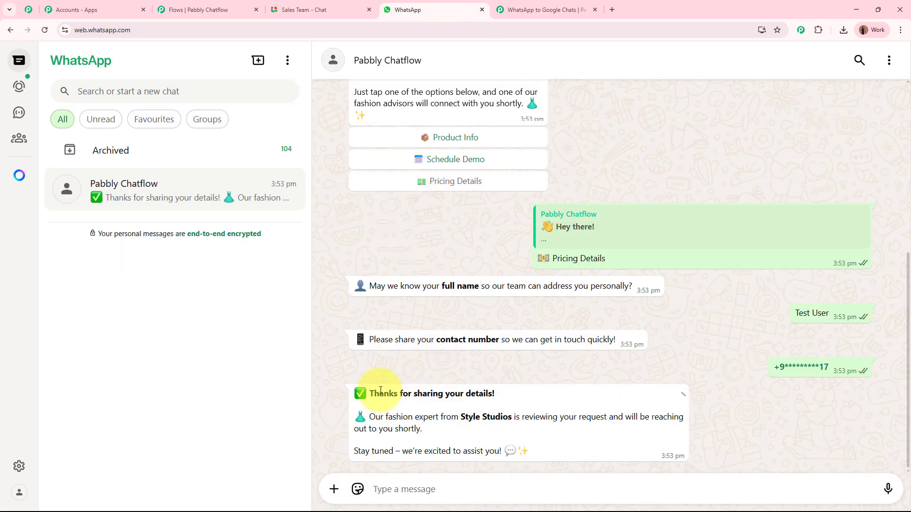
# - Highlight the 'Thanks for sharing your details!' heading in the bot's closing message
pyautogui.moveTo(372, 394); pyautogui.dragTo(495, 393)
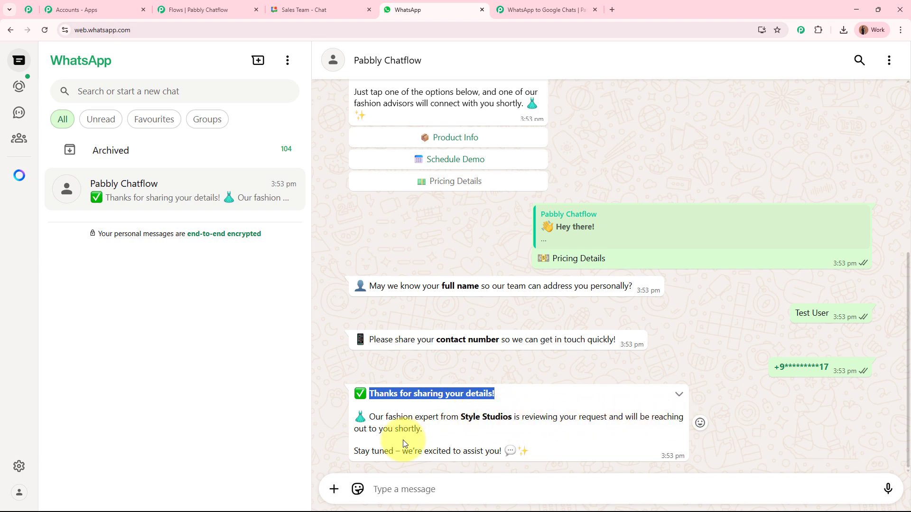
# - Add a Text Button step after Add Tag containing the pasted thank-you message
pyautogui.click(195, 9)
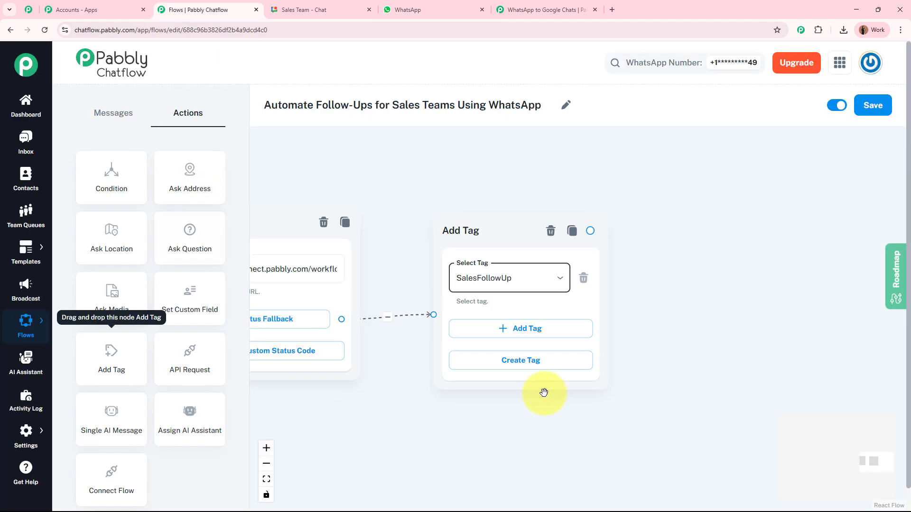
pyautogui.moveTo(672, 276); pyautogui.dragTo(421, 279)
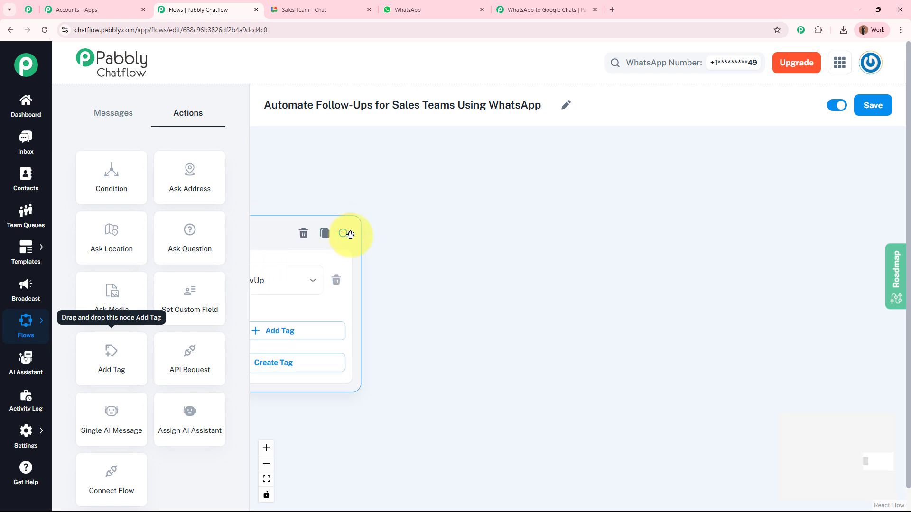
pyautogui.moveTo(343, 234); pyautogui.dragTo(553, 226)
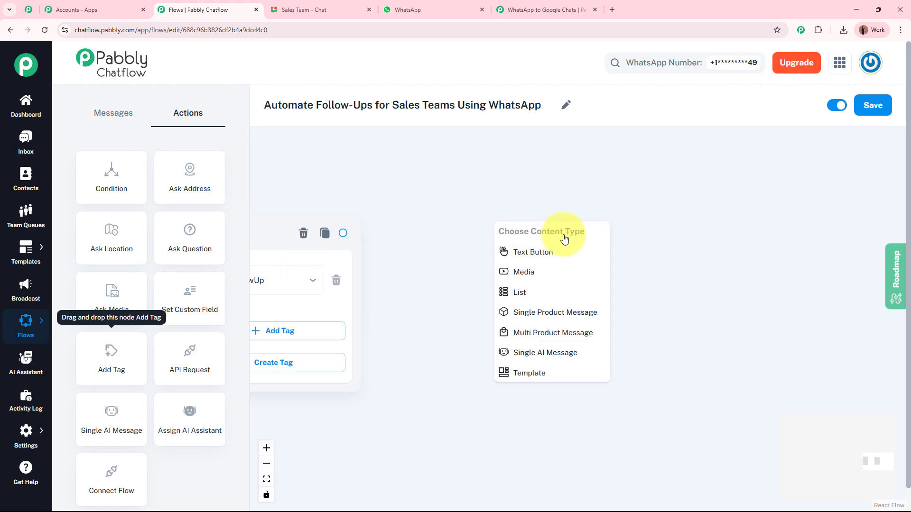
pyautogui.click(571, 253)
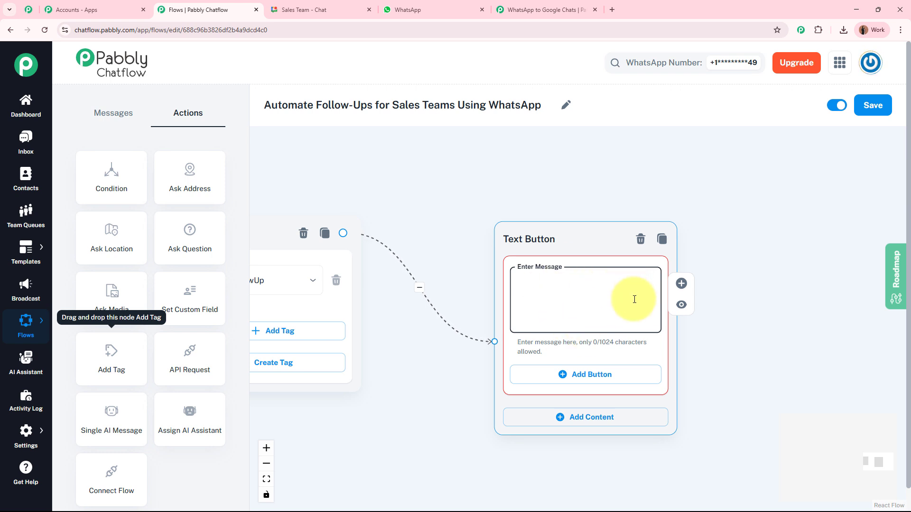
pyautogui.hotkey('ctrl', 'v')
pyautogui.moveTo(652, 315); pyautogui.dragTo(648, 280)
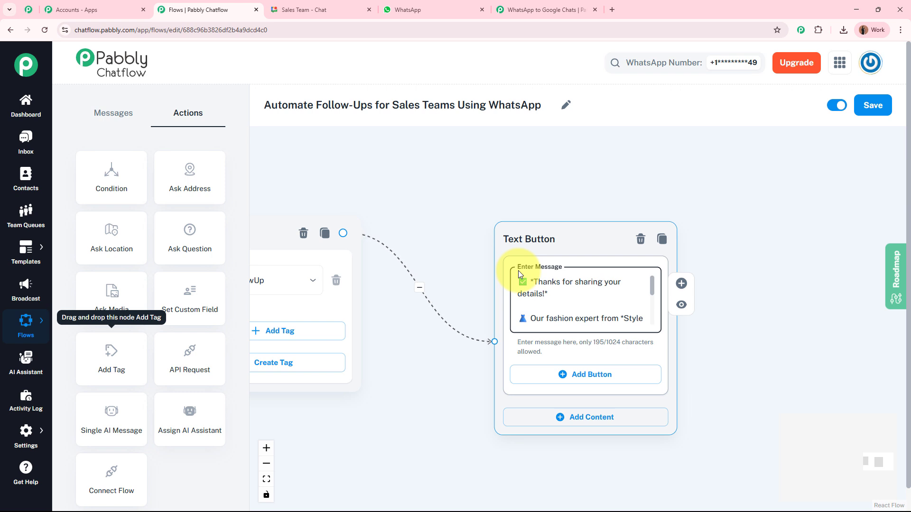
# - Rearrange the Trigger and message nodes and save the flow
pyautogui.scroll(-5, 444, 254)
pyautogui.scroll(-5, 441, 229)
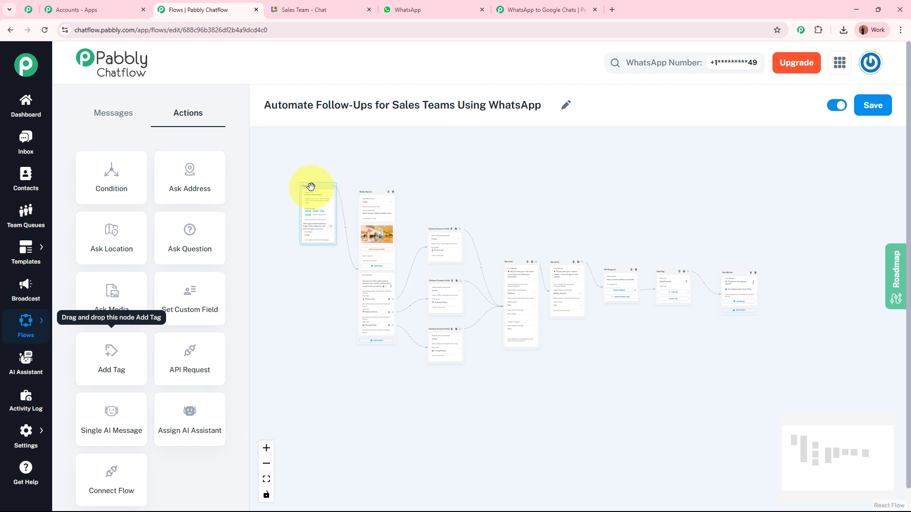
pyautogui.moveTo(311, 186); pyautogui.dragTo(309, 238)
pyautogui.scroll(3, 543, 203)
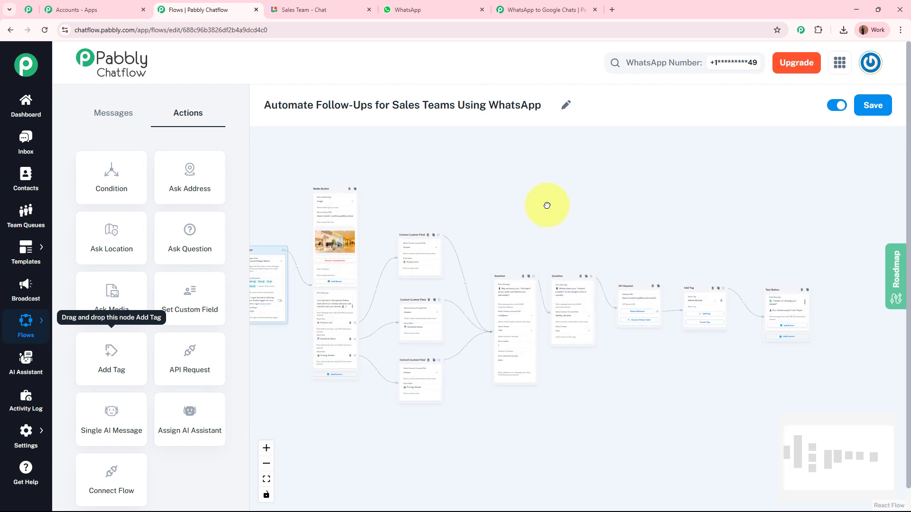
pyautogui.moveTo(547, 205); pyautogui.dragTo(584, 219)
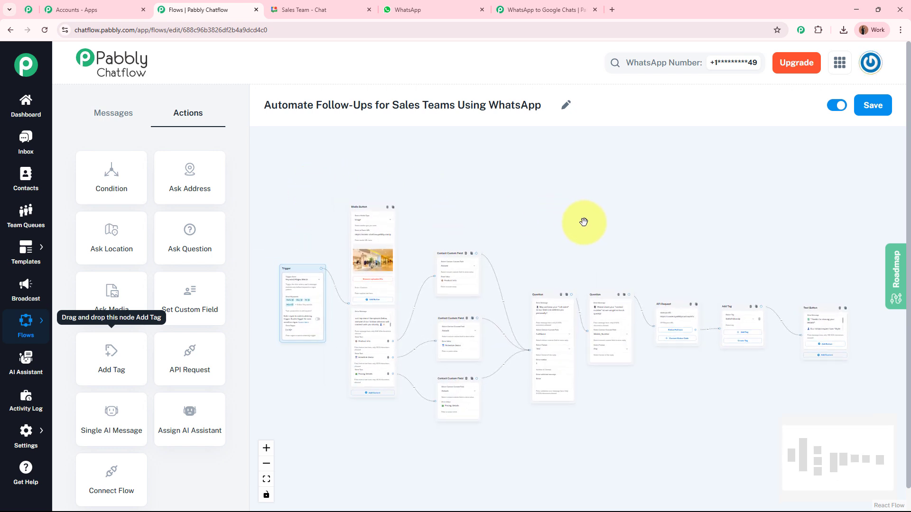
pyautogui.click(878, 113)
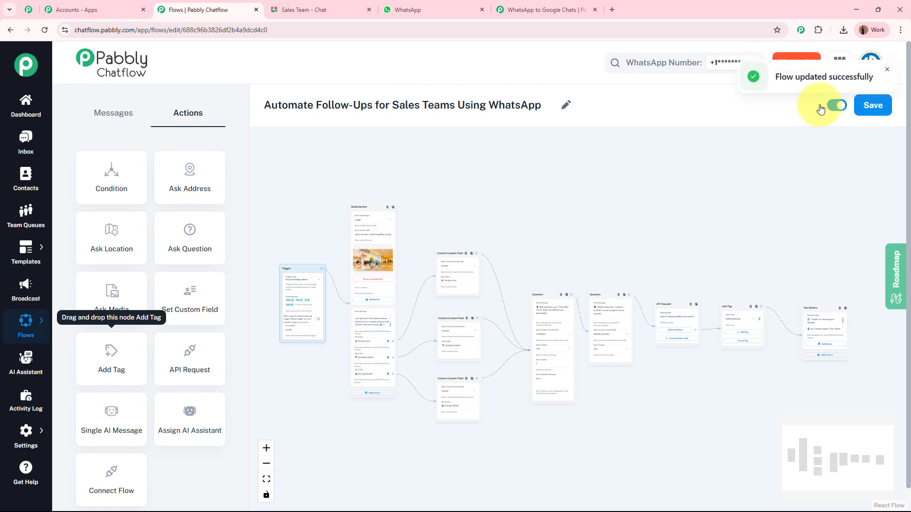
pyautogui.moveTo(775, 76); pyautogui.dragTo(866, 79)
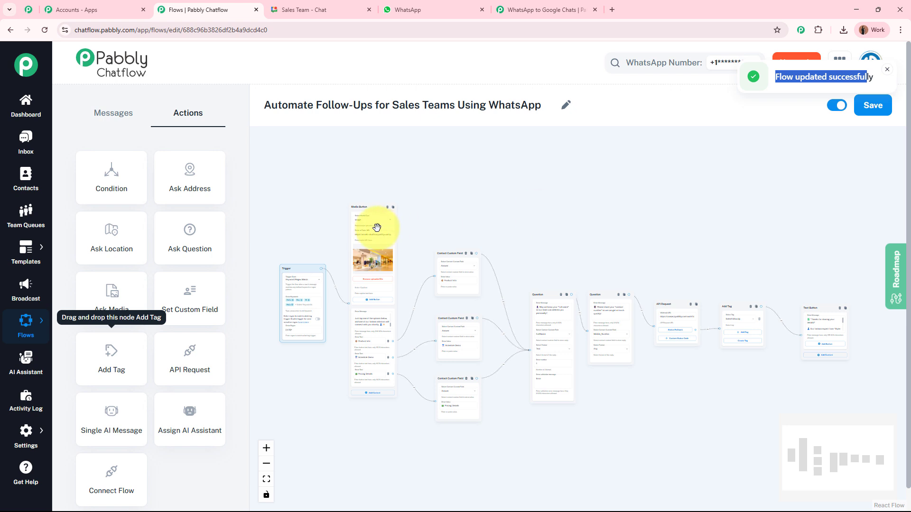
pyautogui.moveTo(362, 209); pyautogui.dragTo(364, 238)
pyautogui.moveTo(301, 257); pyautogui.dragTo(308, 287)
# - Choose Google Chat Hangout as the workflow's action app
pyautogui.click(546, 10)
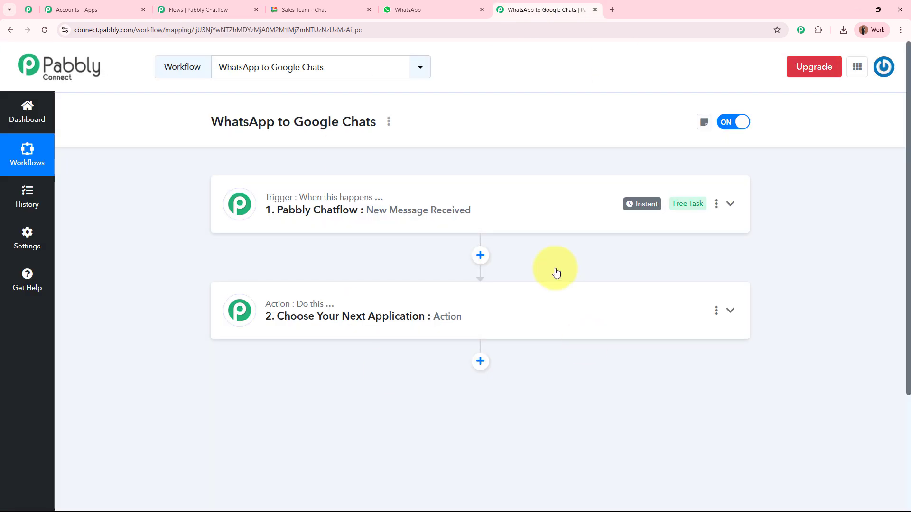
pyautogui.click(541, 318)
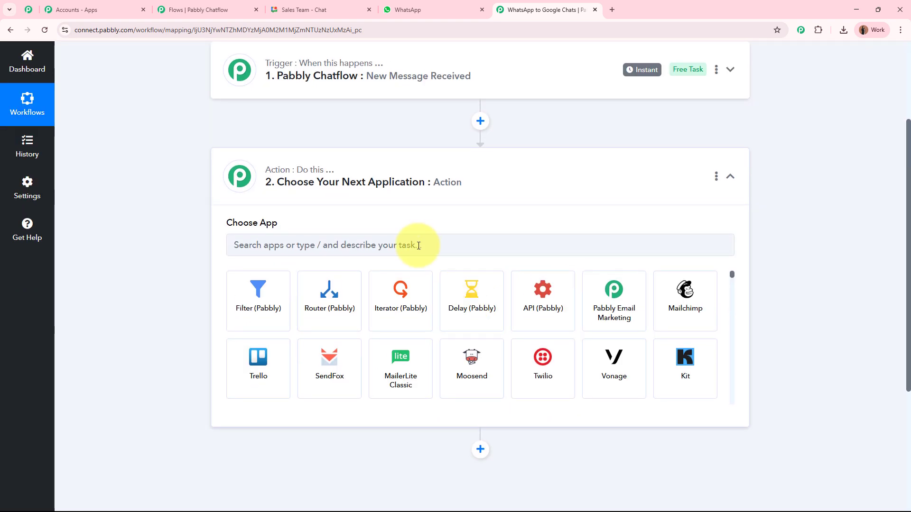
pyautogui.write('Go')
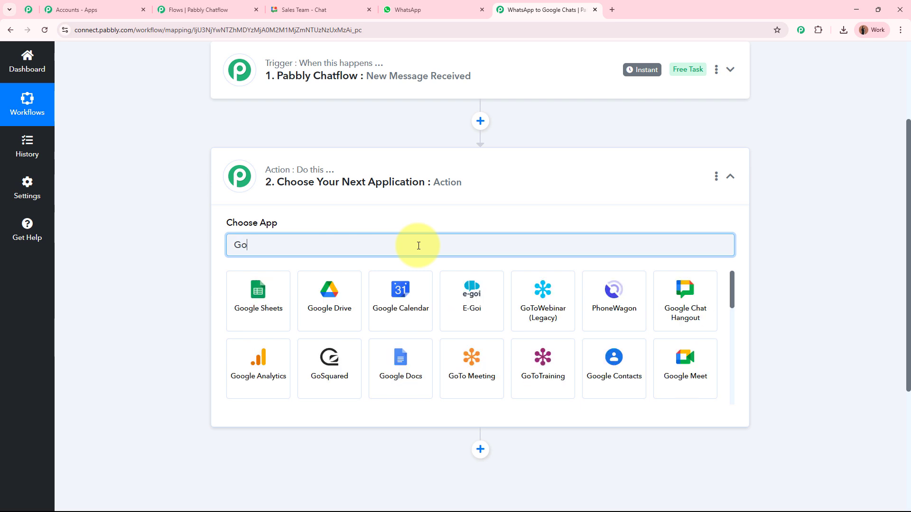
pyautogui.write('ogle')
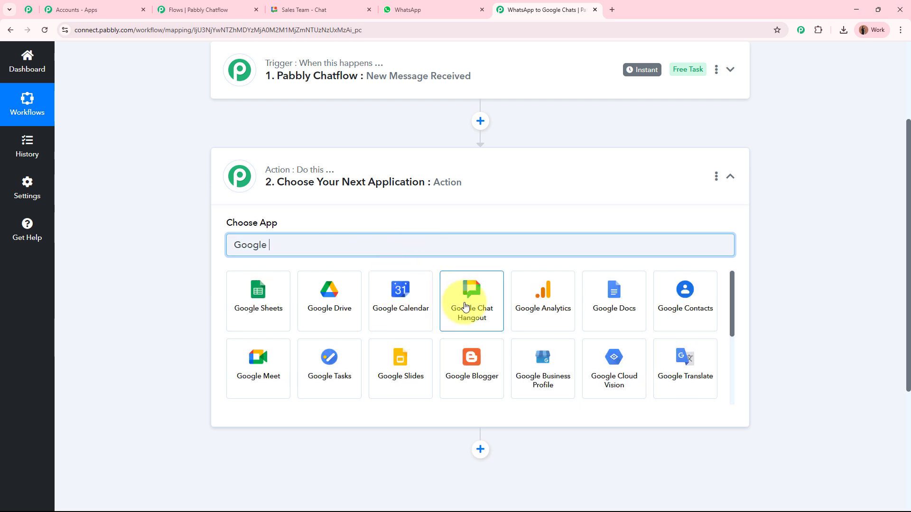
pyautogui.click(469, 310)
# - Select the Create Message event, connect it, and open the chat webhook URL help guide
pyautogui.click(367, 294)
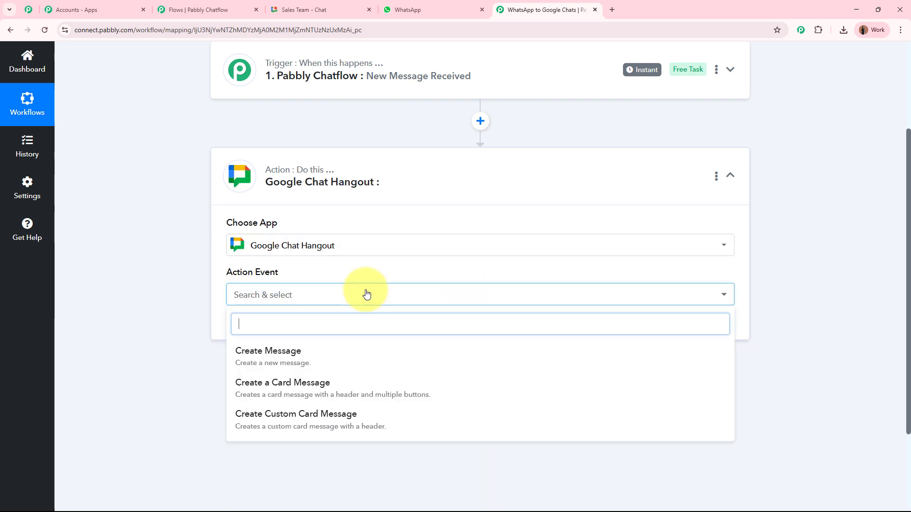
pyautogui.click(339, 364)
pyautogui.click(243, 325)
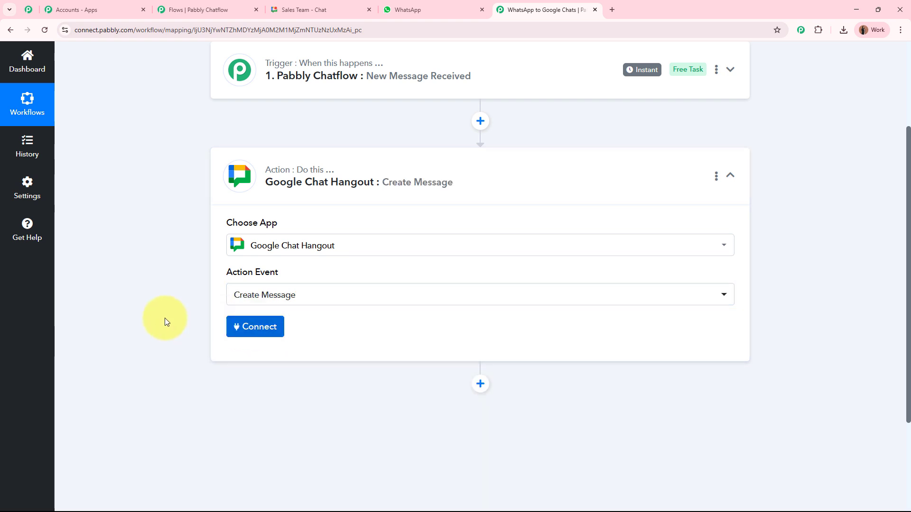
pyautogui.scroll(-4, 164, 317)
pyautogui.moveTo(227, 177); pyautogui.dragTo(366, 185)
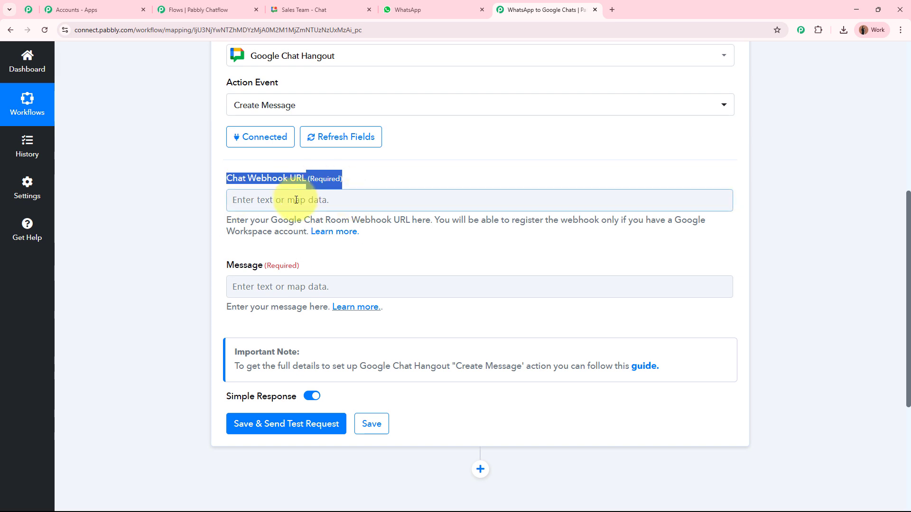
pyautogui.click(339, 234)
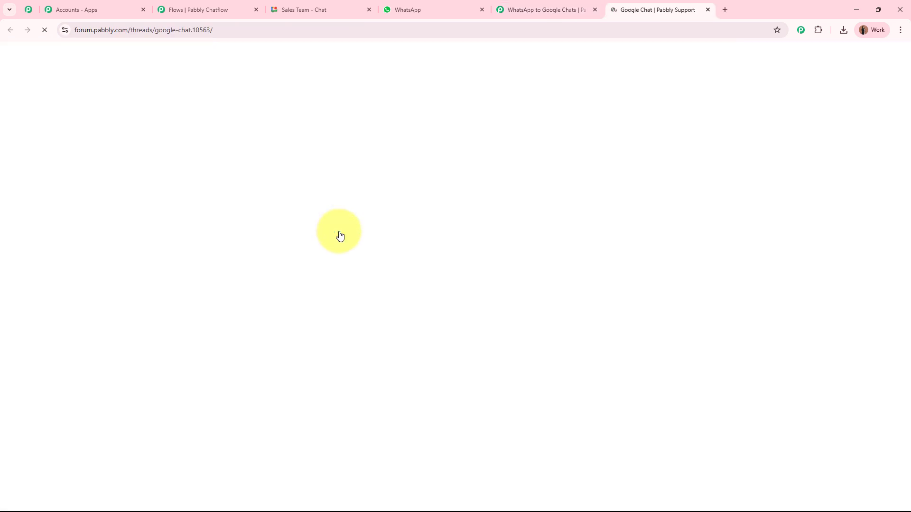
# - Read the forum's 'Register the incoming webhook' steps, then go to the Sales Team Google Chat space
pyautogui.scroll(-12, 524, 244)
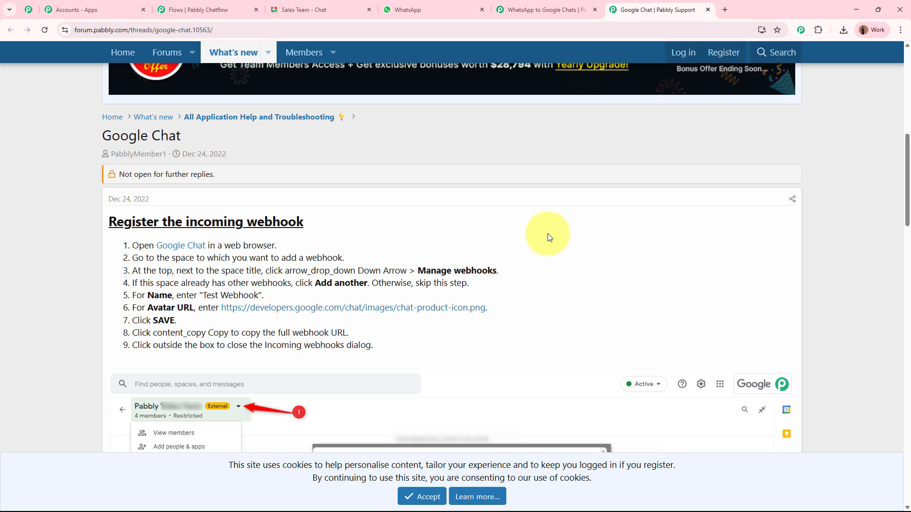
pyautogui.scroll(-4, 548, 235)
pyautogui.scroll(4, 547, 231)
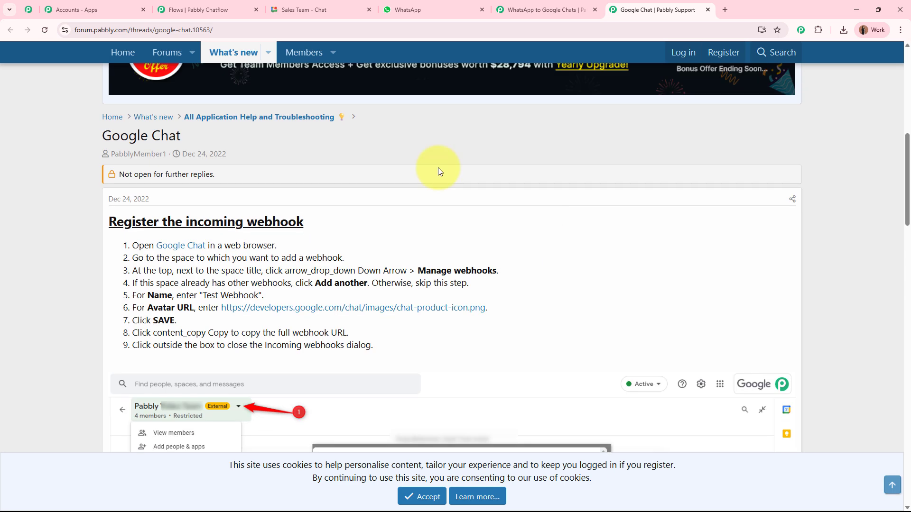
pyautogui.click(314, 5)
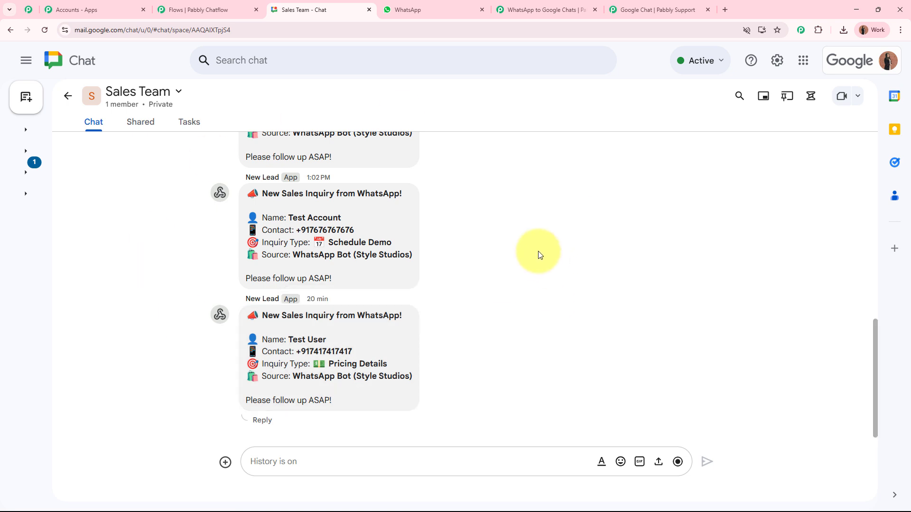
# - Start adding an incoming webhook from the Sales Team space's Apps & integrations settings
pyautogui.click(179, 100)
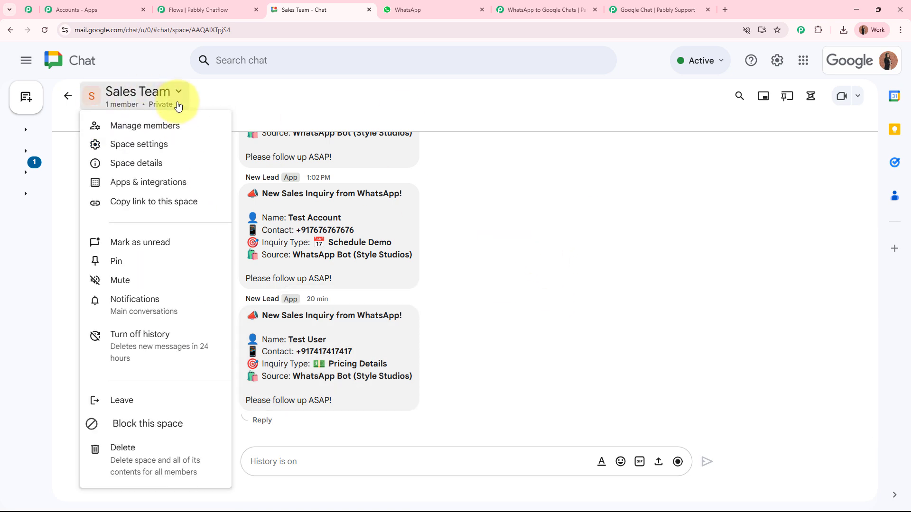
pyautogui.click(189, 186)
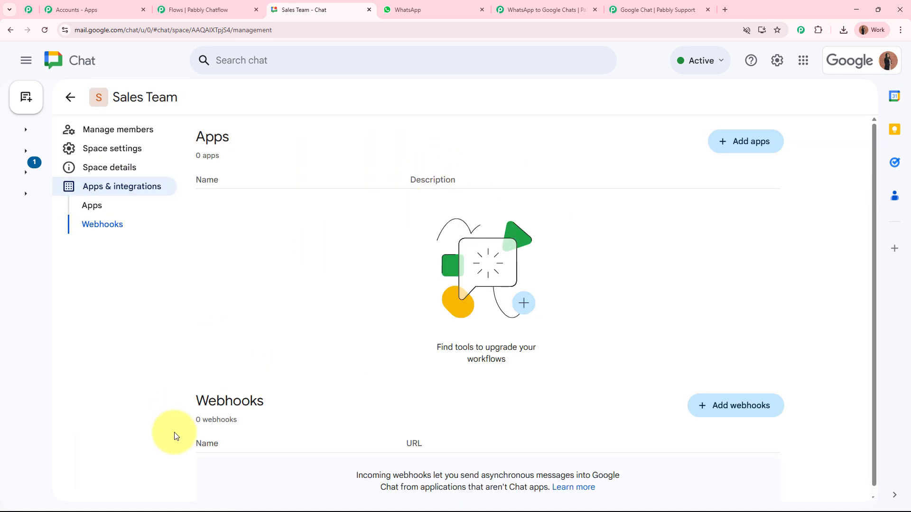
pyautogui.moveTo(197, 400); pyautogui.dragTo(344, 404)
pyautogui.scroll(-1, 341, 402)
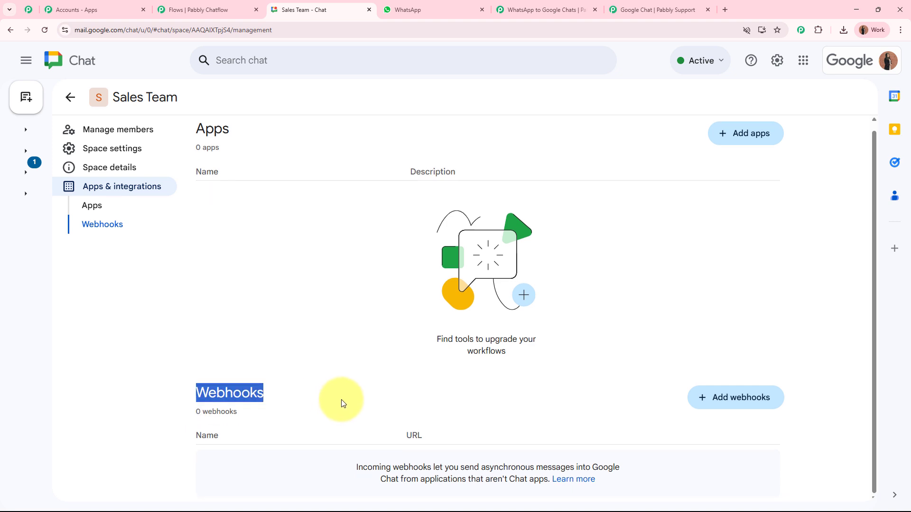
pyautogui.click(754, 404)
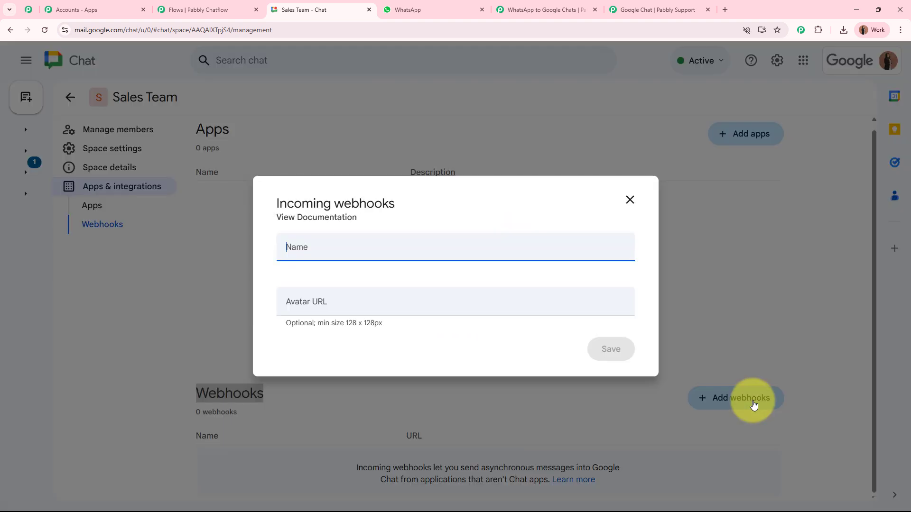
# - Name the webhook New Lead, use the forum guide's sample chat icon as its avatar URL, and save
pyautogui.write('Lead')
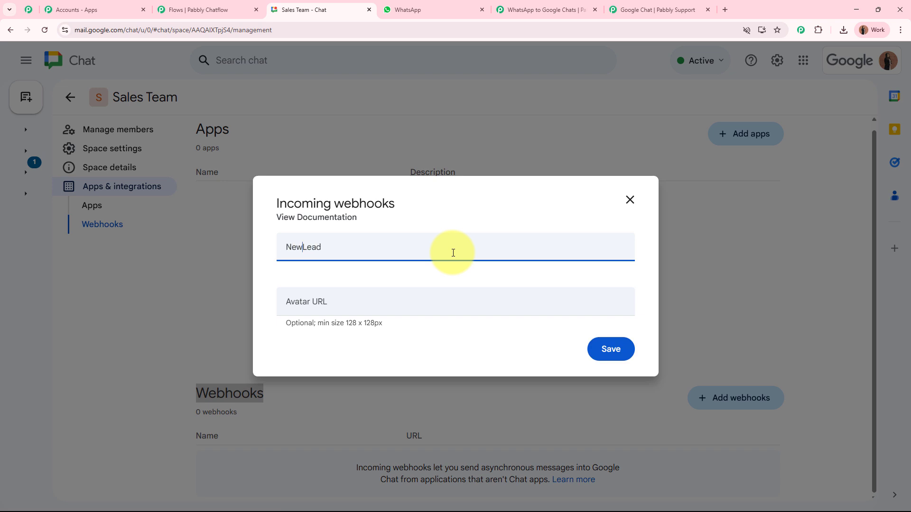
pyautogui.click(416, 302)
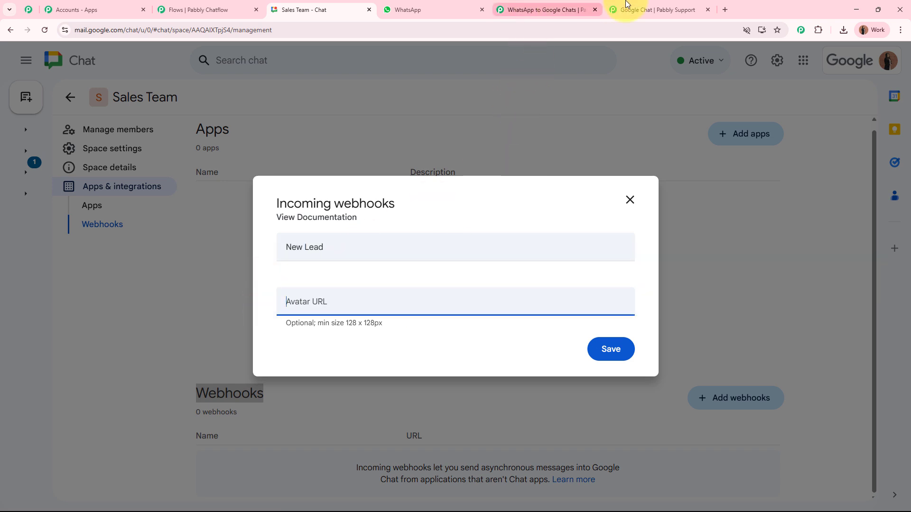
pyautogui.click(512, 9)
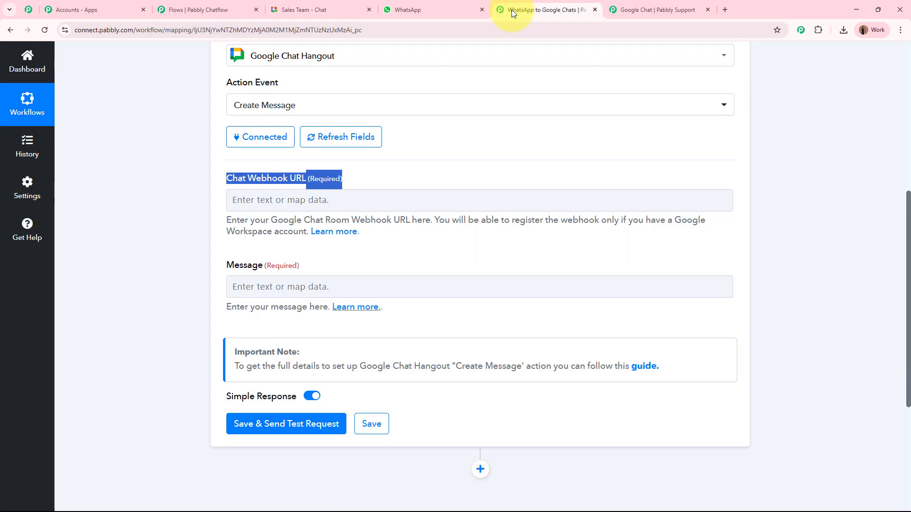
pyautogui.hotkey('ctrl', 'Tab')
pyautogui.moveTo(137, 308); pyautogui.dragTo(202, 307)
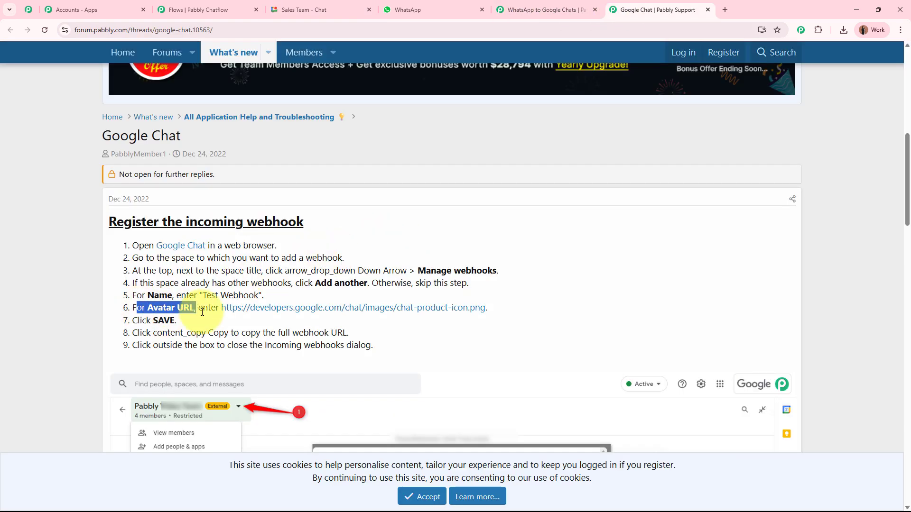
pyautogui.rightClick(301, 309)
pyautogui.click(345, 392)
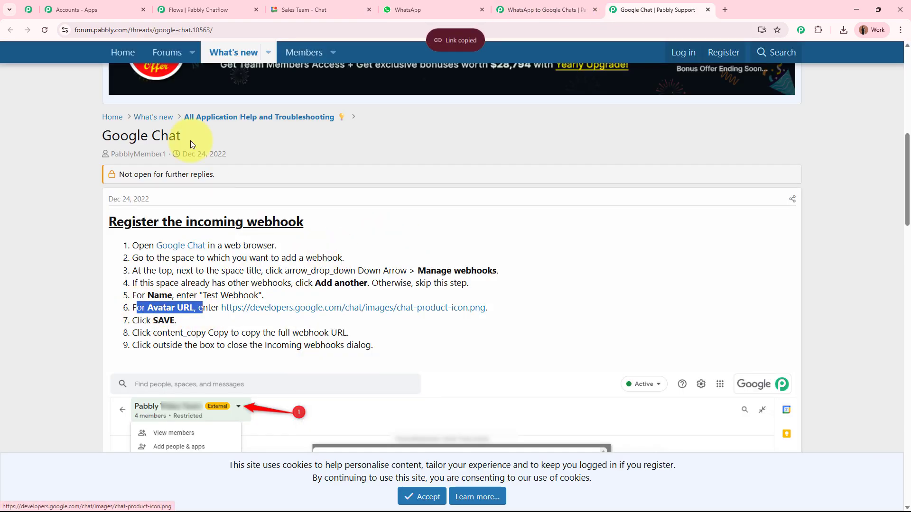
pyautogui.click(331, 13)
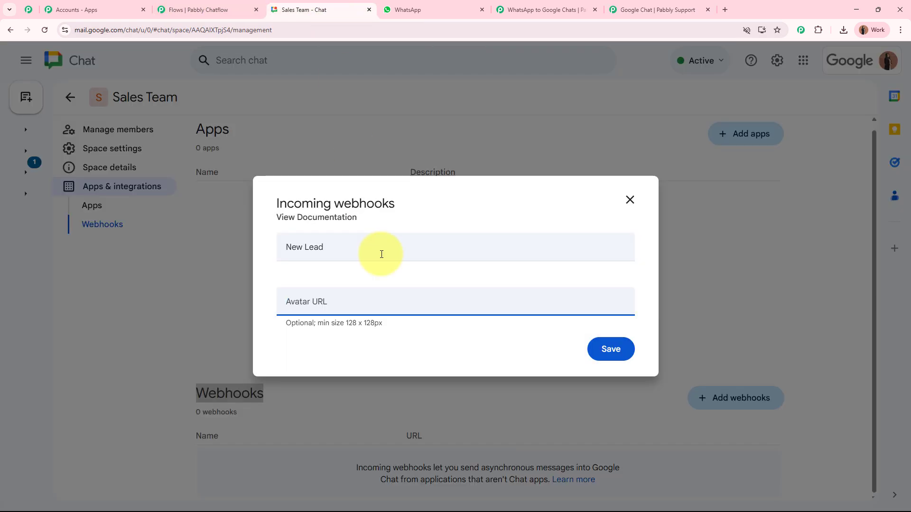
pyautogui.hotkey('ctrl', 'v')
pyautogui.click(612, 351)
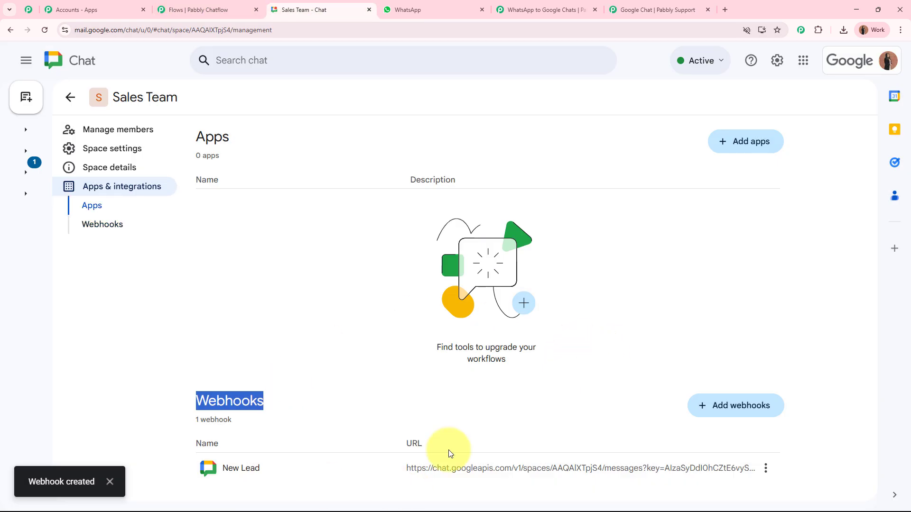
# - Copy the New Lead webhook's URL
pyautogui.click(111, 481)
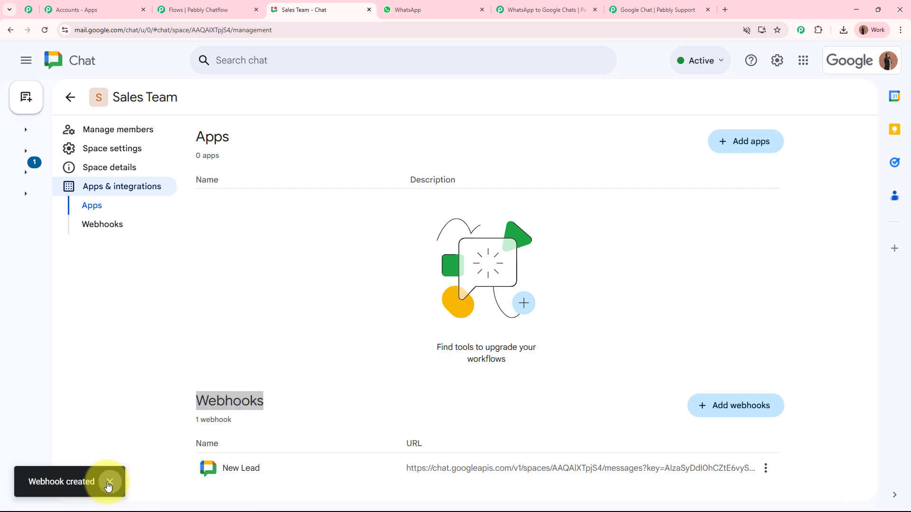
pyautogui.click(766, 469)
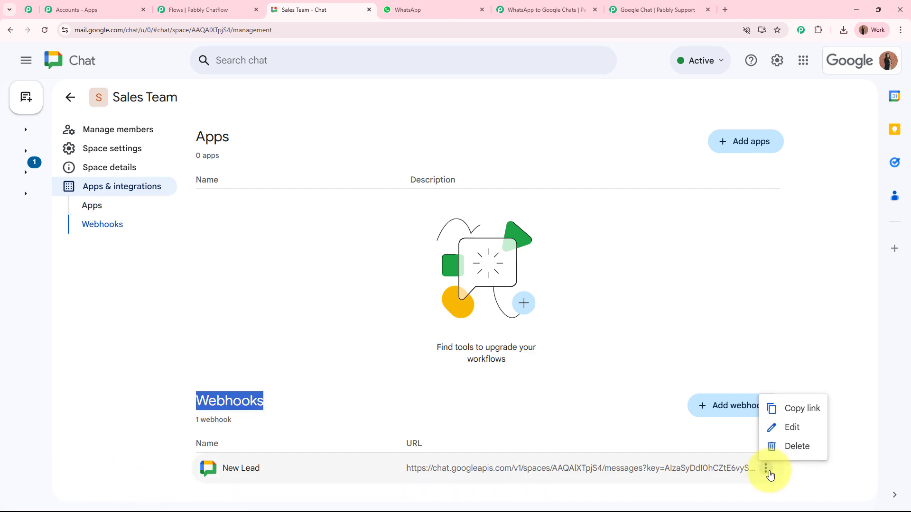
pyautogui.click(804, 406)
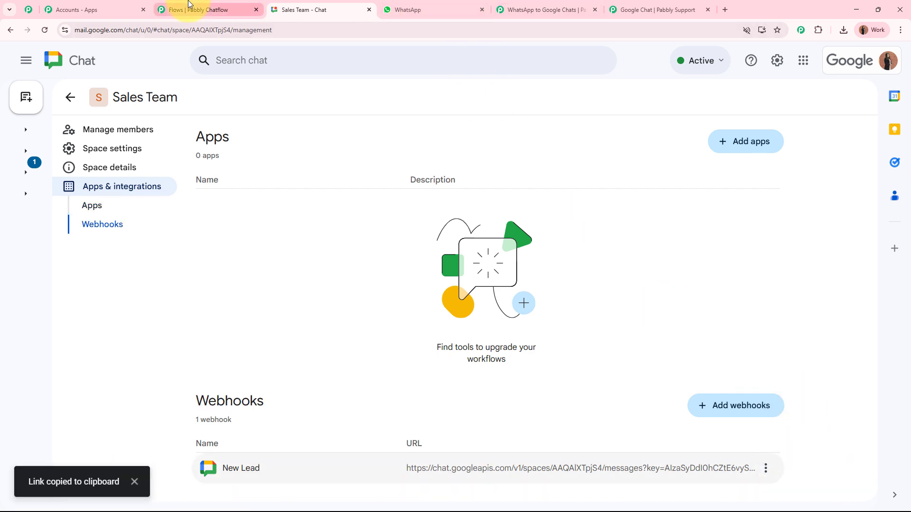
# - Paste the Sales Team webhook URL into the Chat Webhook URL field
pyautogui.click(522, 9)
pyautogui.click(341, 200)
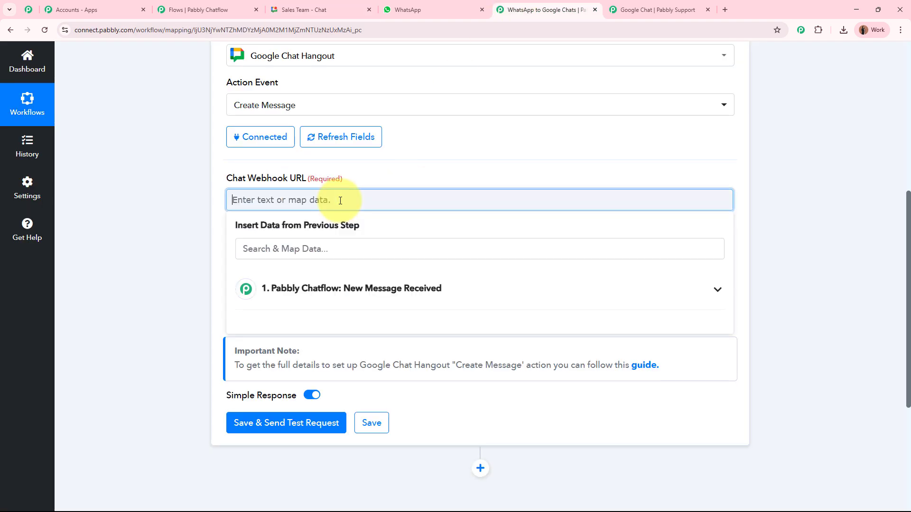
pyautogui.hotkey('ctrl', 'v')
pyautogui.click(152, 239)
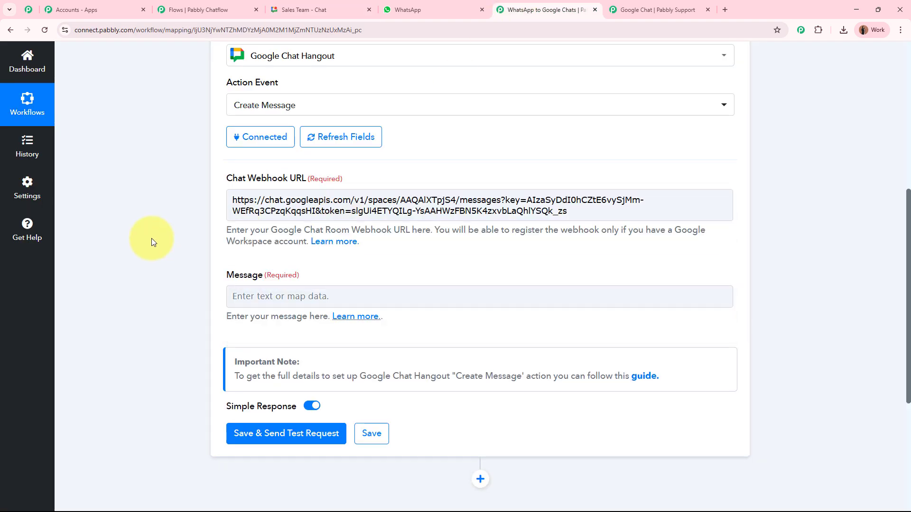
# - Paste the prepared lead-alert message template into the Message field
pyautogui.scroll(-2, 152, 238)
pyautogui.moveTo(226, 178); pyautogui.dragTo(364, 173)
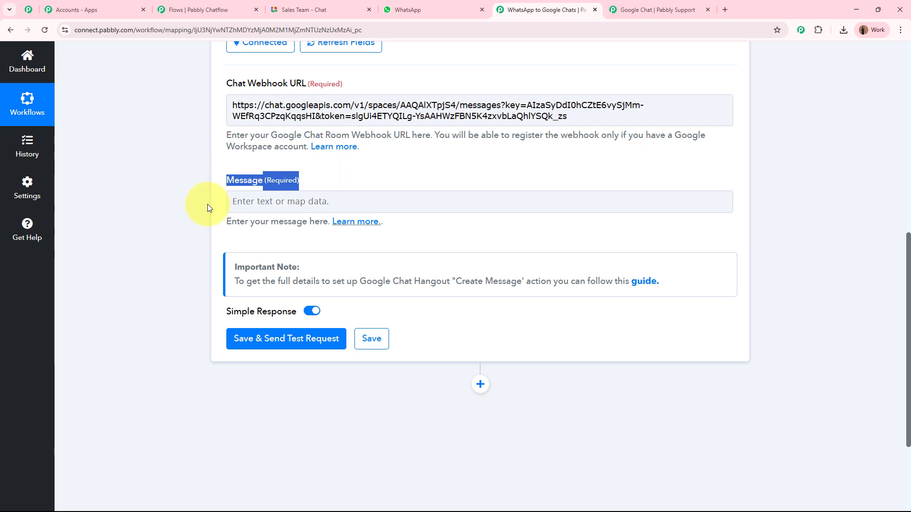
pyautogui.click(177, 215)
pyautogui.click(291, 199)
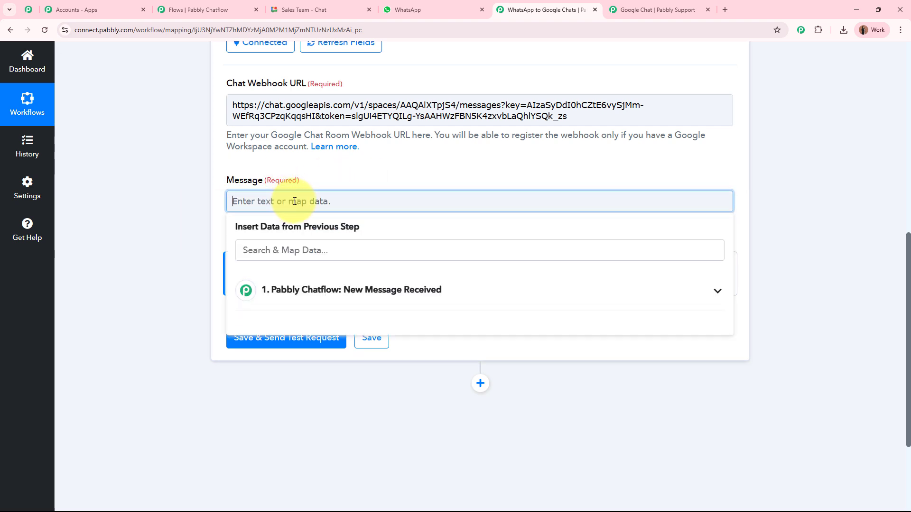
pyautogui.hotkey('ctrl', 'v')
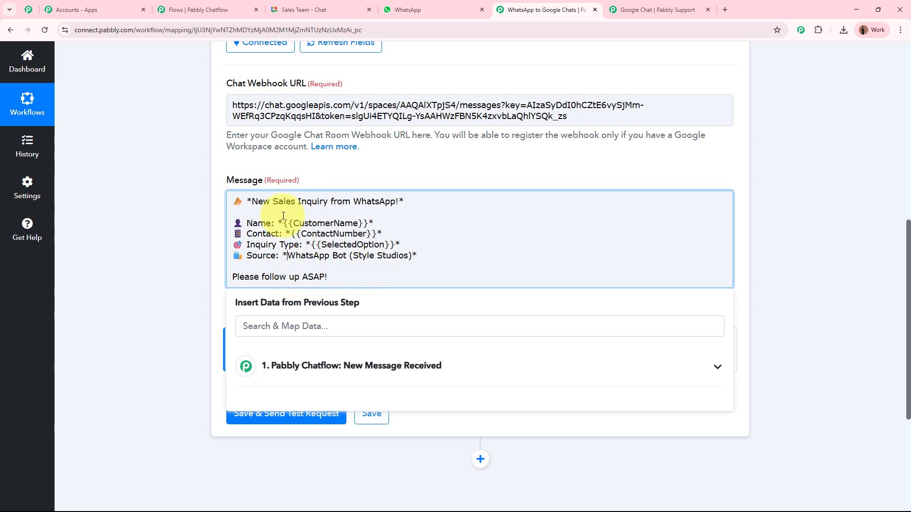
# - Replace the {{CustomerName}} placeholder with the trigger's 1. Full Name field
pyautogui.moveTo(287, 225); pyautogui.dragTo(368, 226)
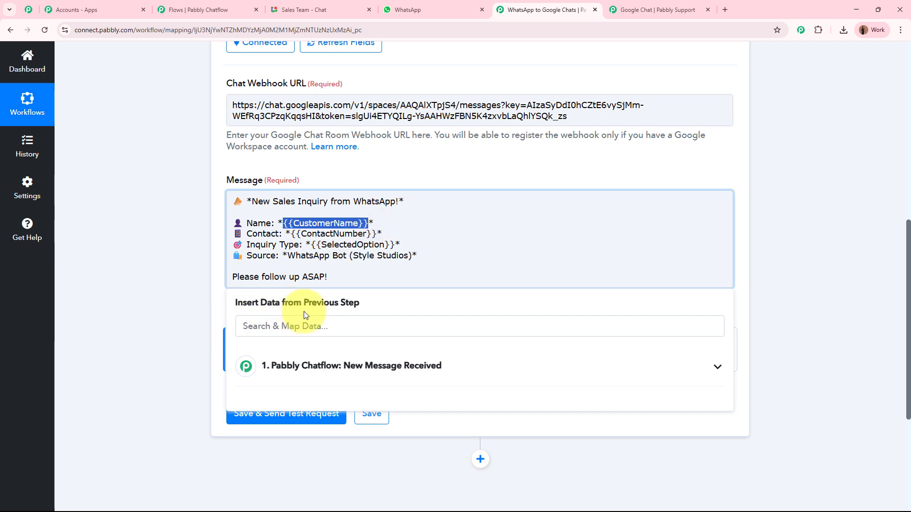
pyautogui.scroll(9, 354, 309)
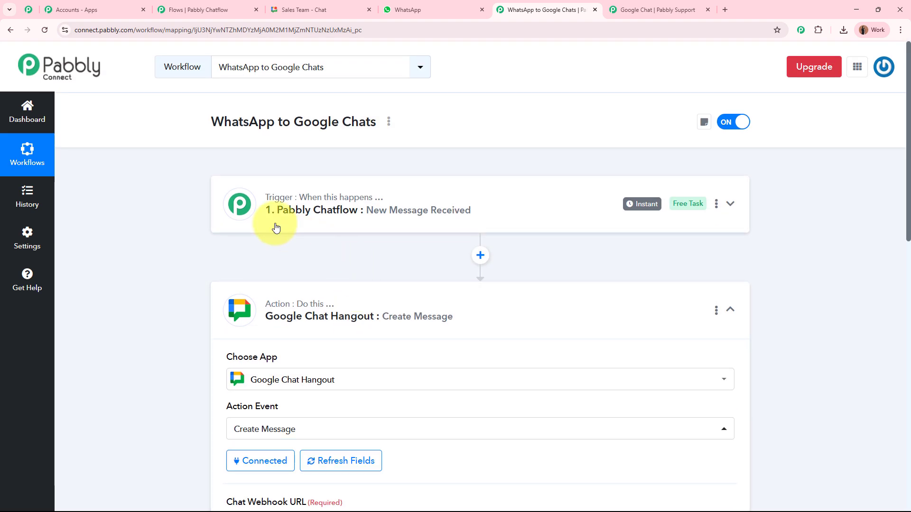
pyautogui.scroll(-10, 462, 227)
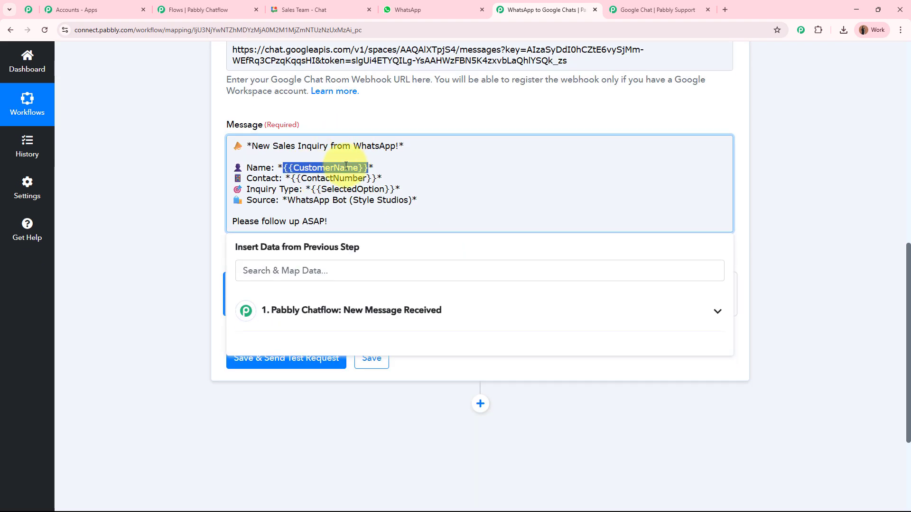
pyautogui.click(462, 315)
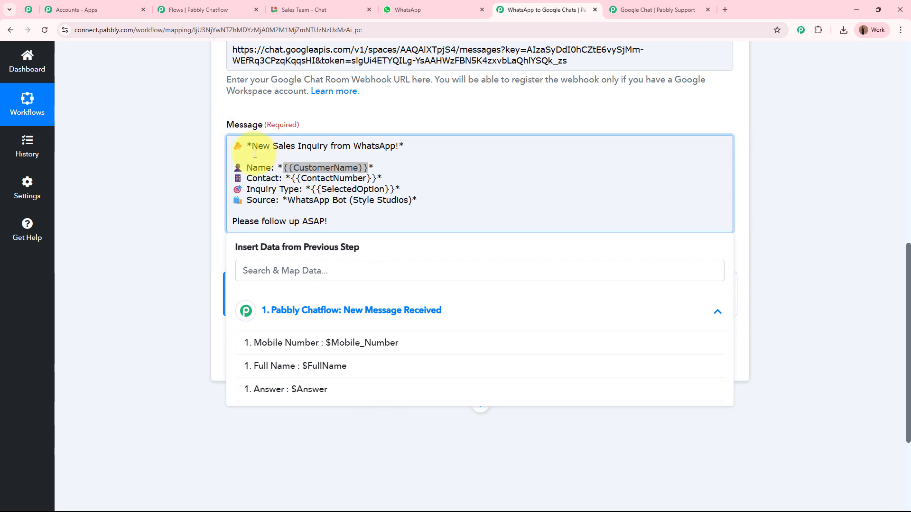
pyautogui.click(351, 366)
pyautogui.click(138, 192)
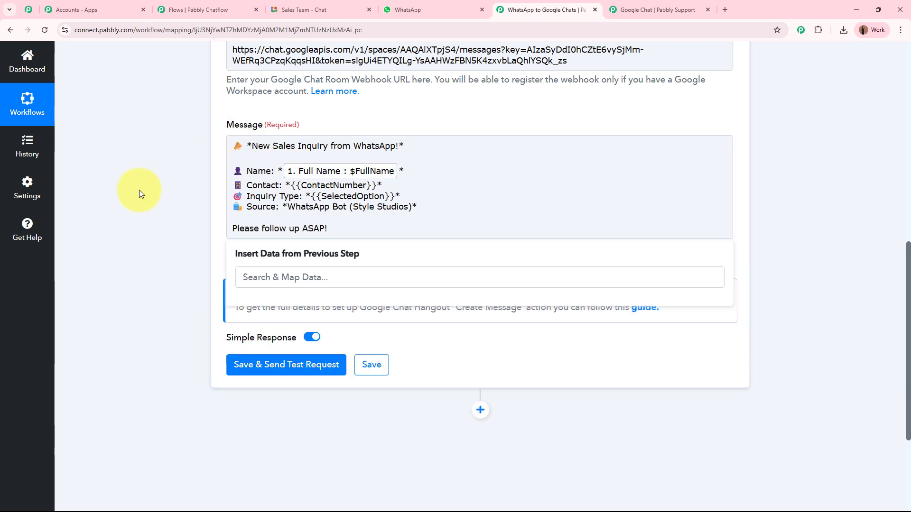
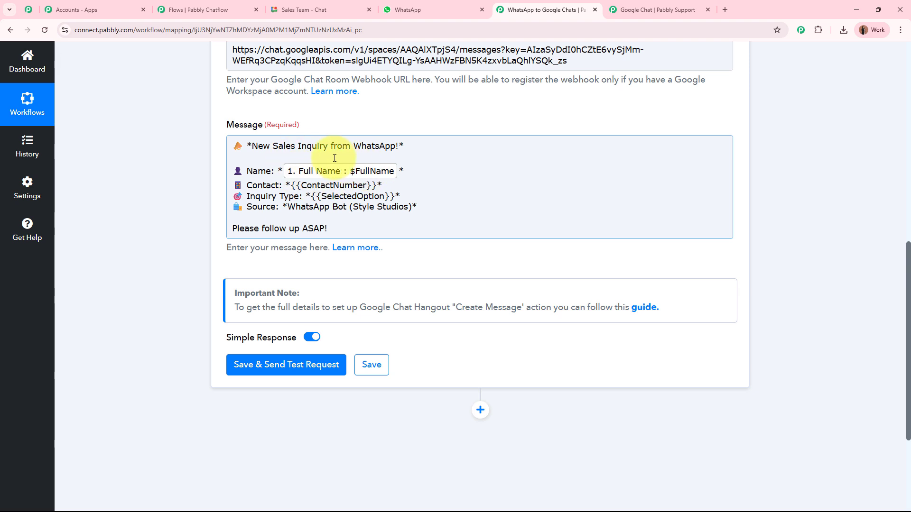
# - Replace the {{ContactNumber}} placeholder with the trigger's Mobile Number field
pyautogui.scroll(10, 342, 171)
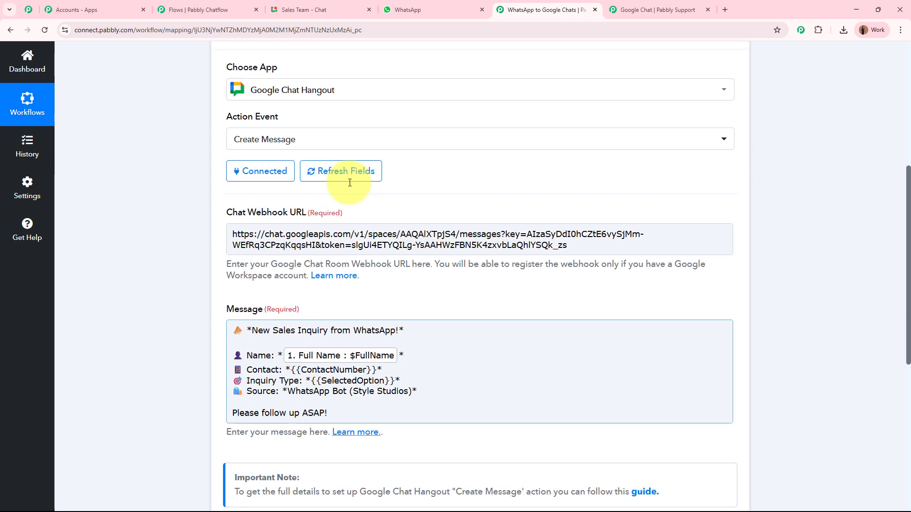
pyautogui.scroll(-8, 487, 221)
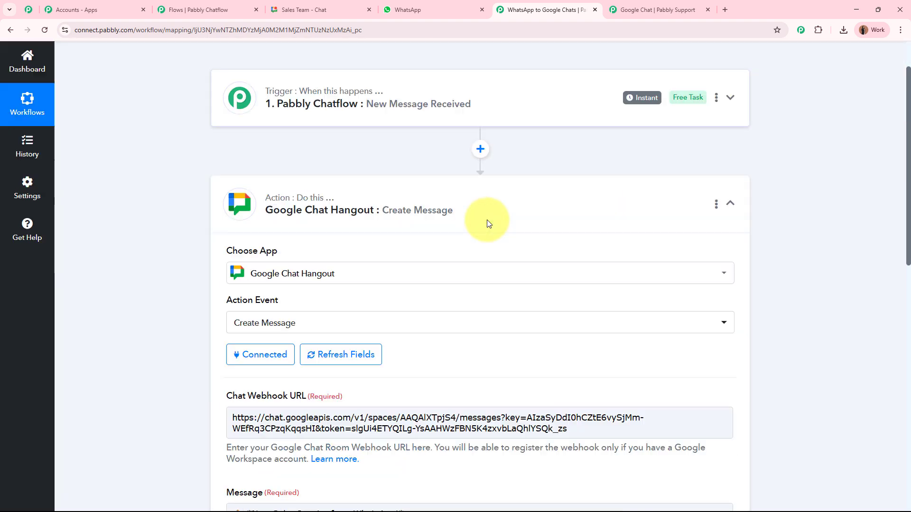
pyautogui.moveTo(292, 235); pyautogui.dragTo(377, 234)
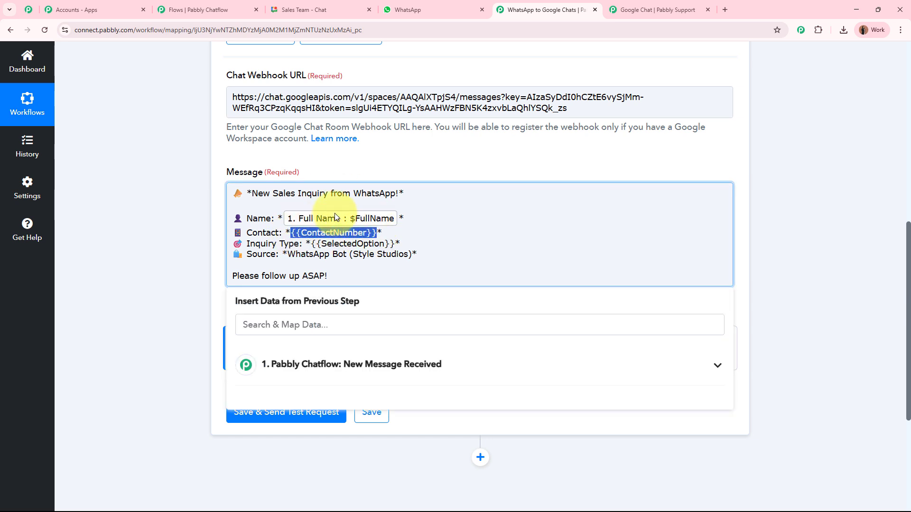
pyautogui.scroll(-2, 183, 237)
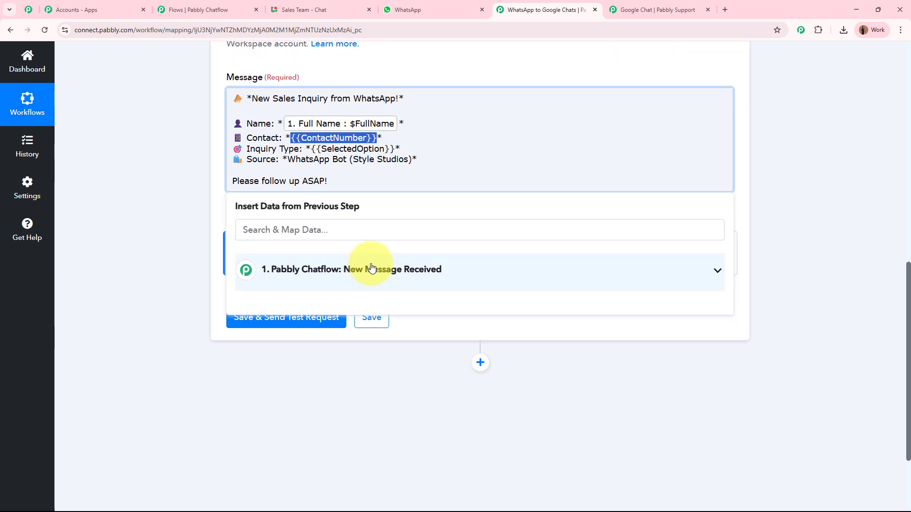
pyautogui.click(372, 268)
pyautogui.click(360, 301)
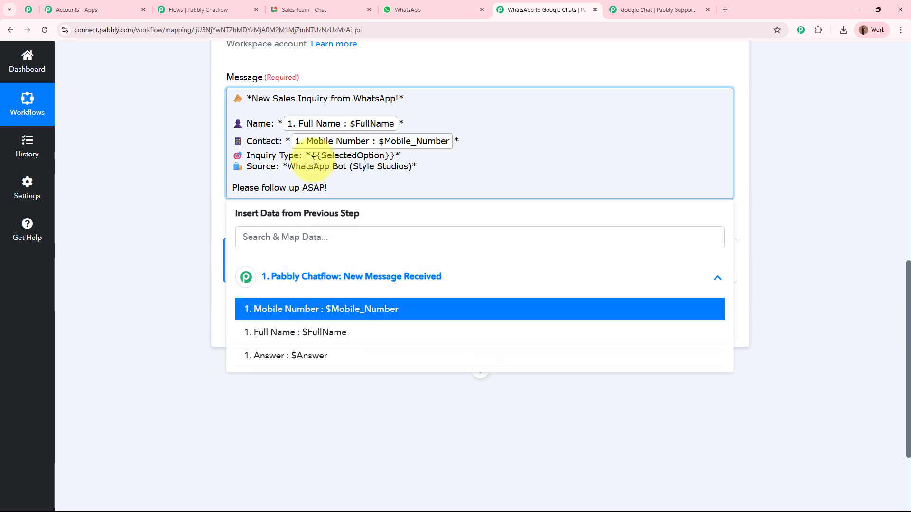
# - Replace the {{SelectedOption}} placeholder on Inquiry Type with the trigger's Answer field
pyautogui.moveTo(313, 157); pyautogui.dragTo(385, 155)
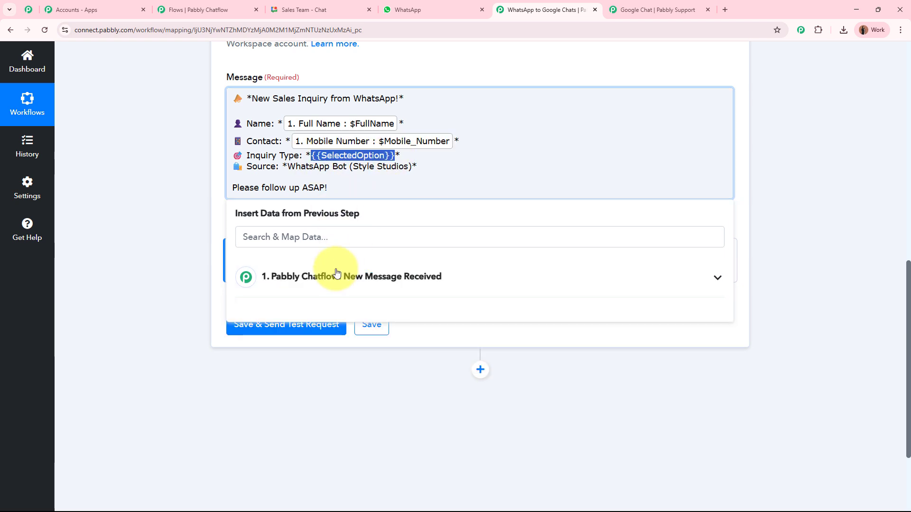
pyautogui.click(380, 273)
pyautogui.click(361, 355)
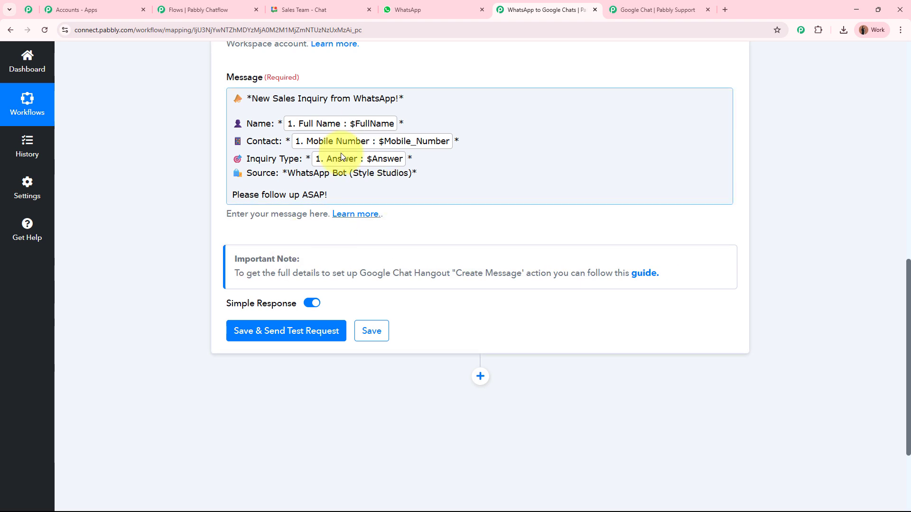
# - Save the Google Chat step and send a test request to the Sales Team space
pyautogui.click(286, 331)
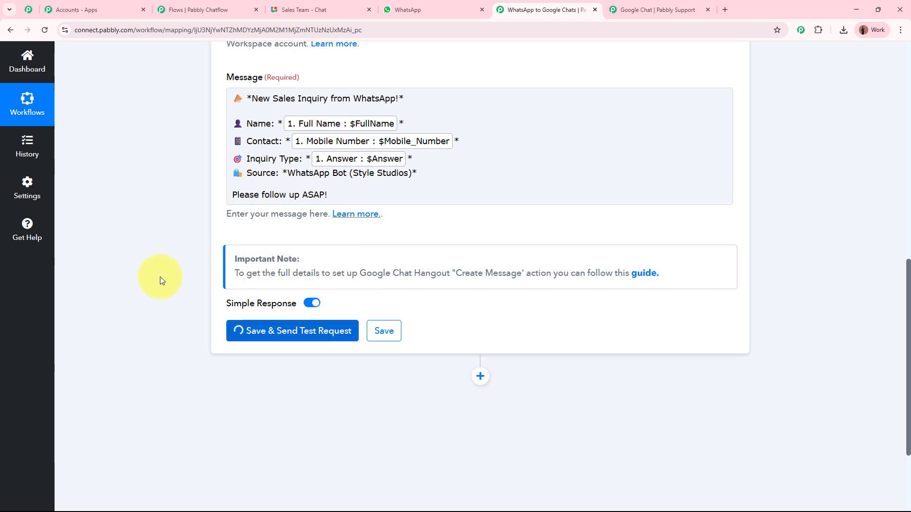
pyautogui.scroll(-3, 160, 276)
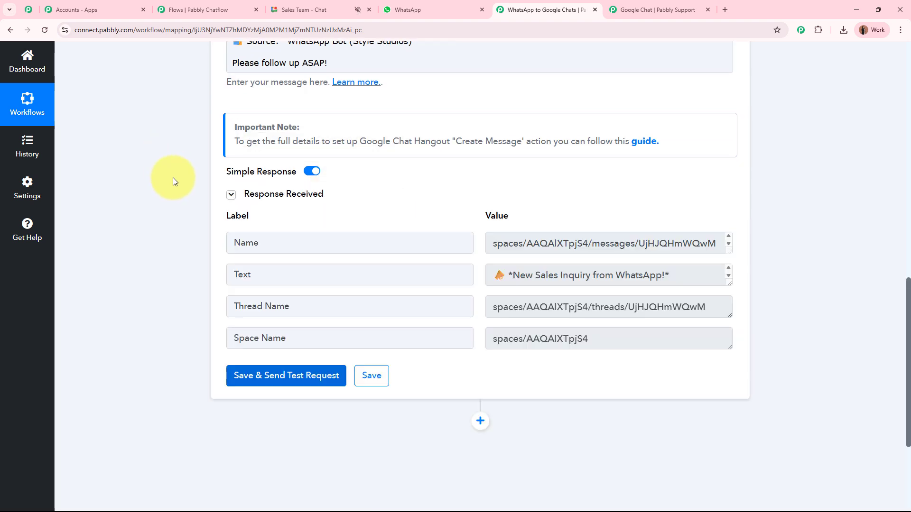
pyautogui.scroll(5, 173, 178)
pyautogui.scroll(-4, 172, 177)
pyautogui.scroll(-1, 173, 177)
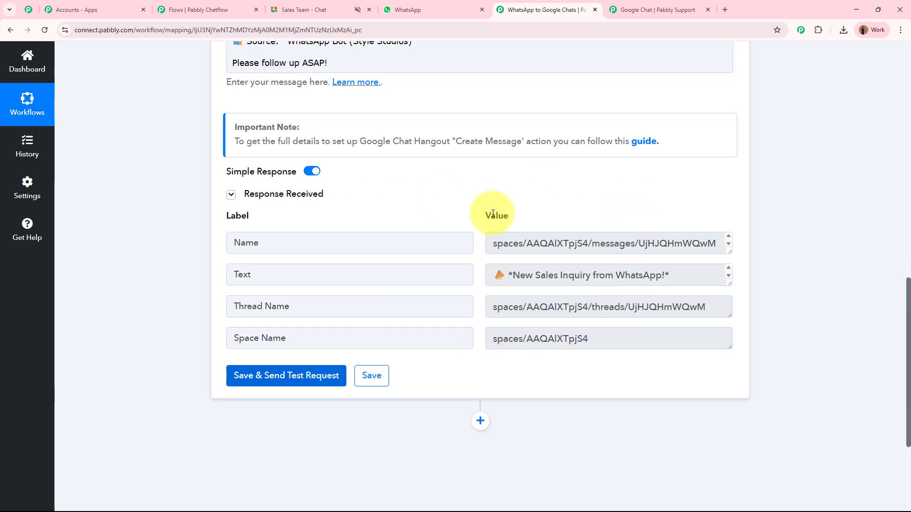
pyautogui.click(345, 6)
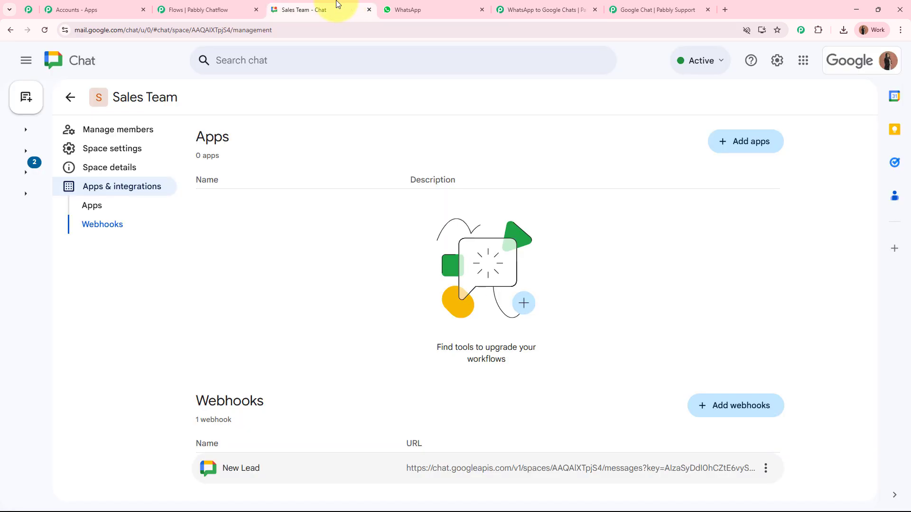
# - Review the new alert's title, Name, Contact, Inquiry Type and Source lines in Sales Team
pyautogui.click(72, 100)
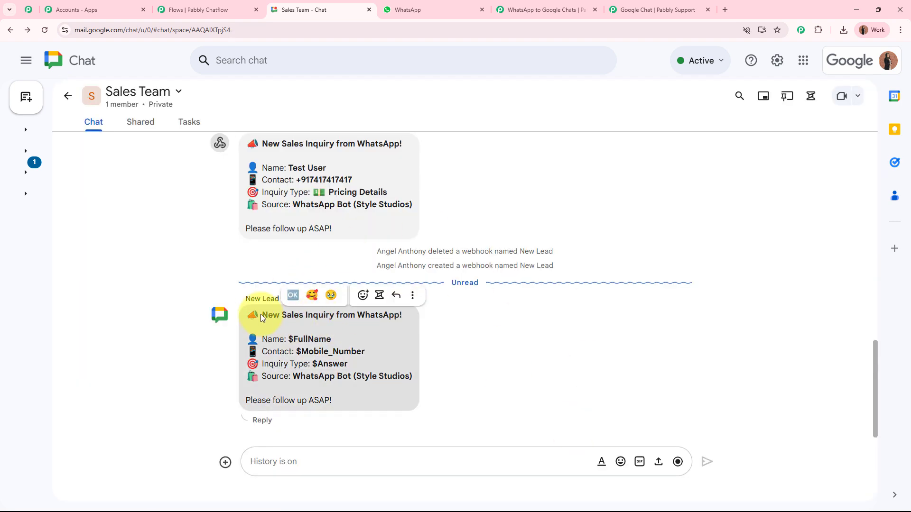
pyautogui.moveTo(262, 317); pyautogui.dragTo(372, 394)
pyautogui.click(296, 343)
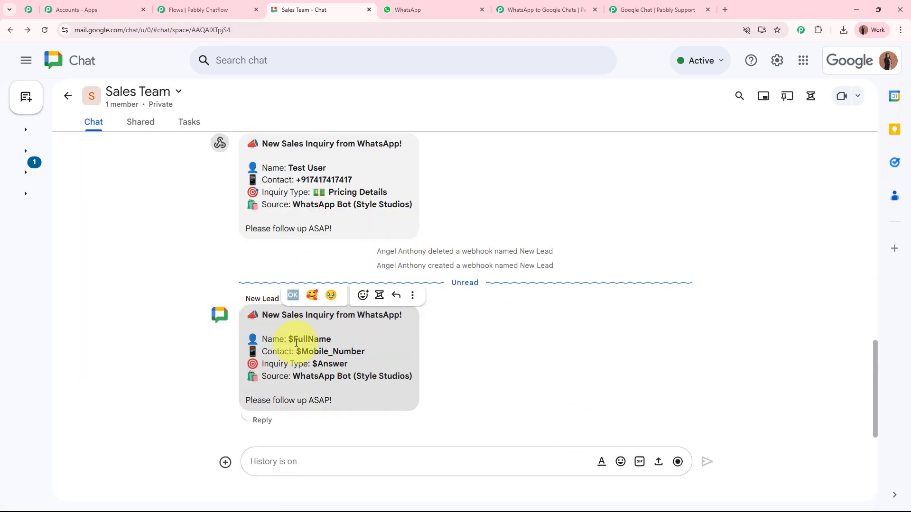
pyautogui.moveTo(262, 315); pyautogui.dragTo(384, 320)
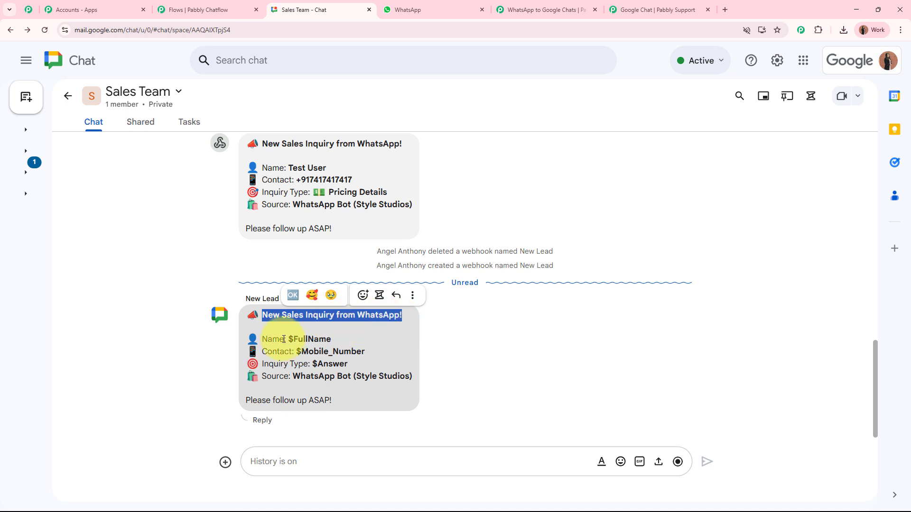
pyautogui.moveTo(281, 340); pyautogui.dragTo(366, 353)
pyautogui.moveTo(304, 364); pyautogui.dragTo(358, 369)
pyautogui.moveTo(276, 377); pyautogui.dragTo(335, 403)
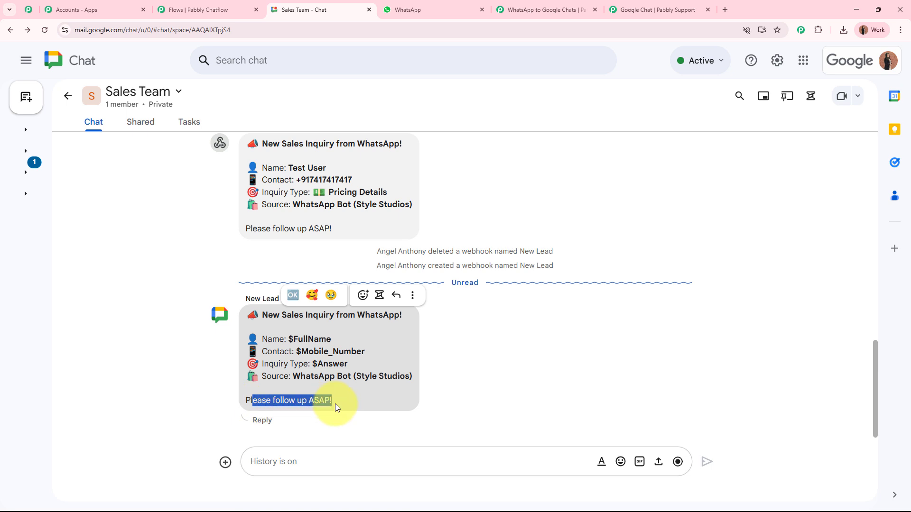
pyautogui.click(486, 380)
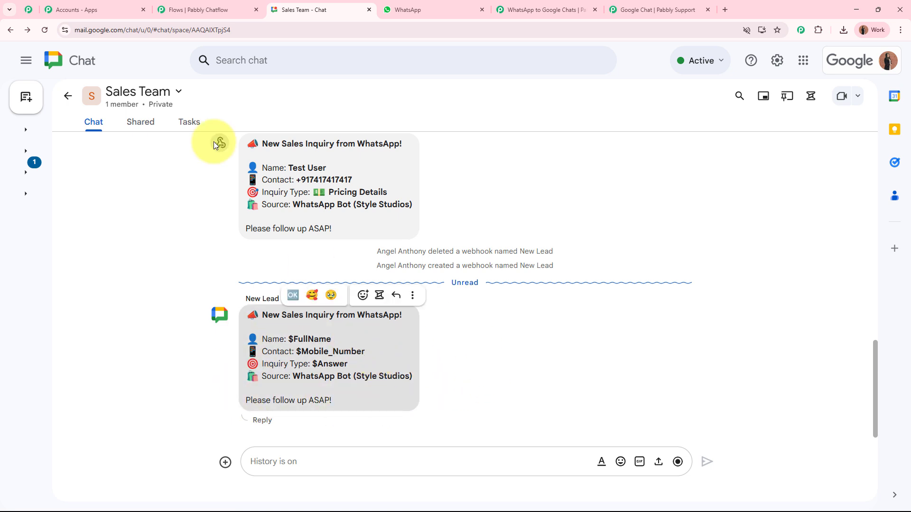
pyautogui.click(553, 9)
pyautogui.scroll(10, 738, 197)
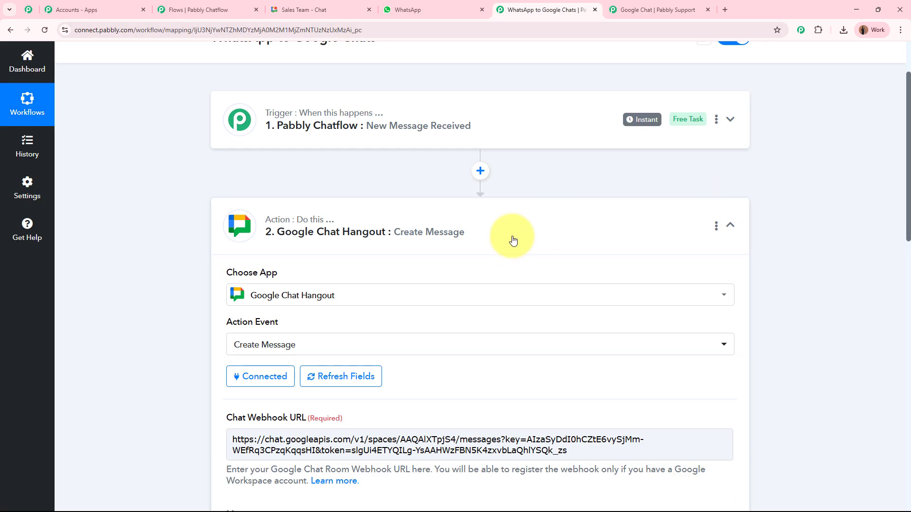
# - Collapse the Google Chat Hangout action step and close the Pabbly support tab
pyautogui.click(513, 241)
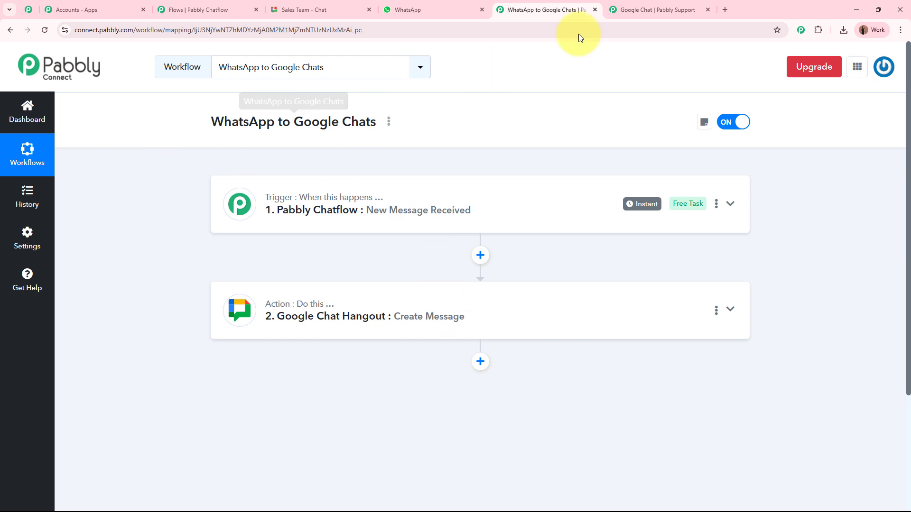
pyautogui.click(709, 9)
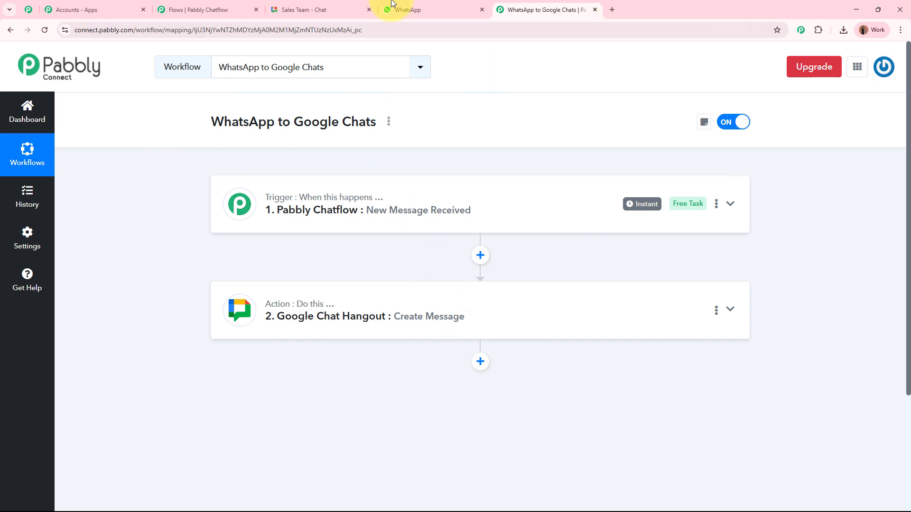
pyautogui.click(211, 10)
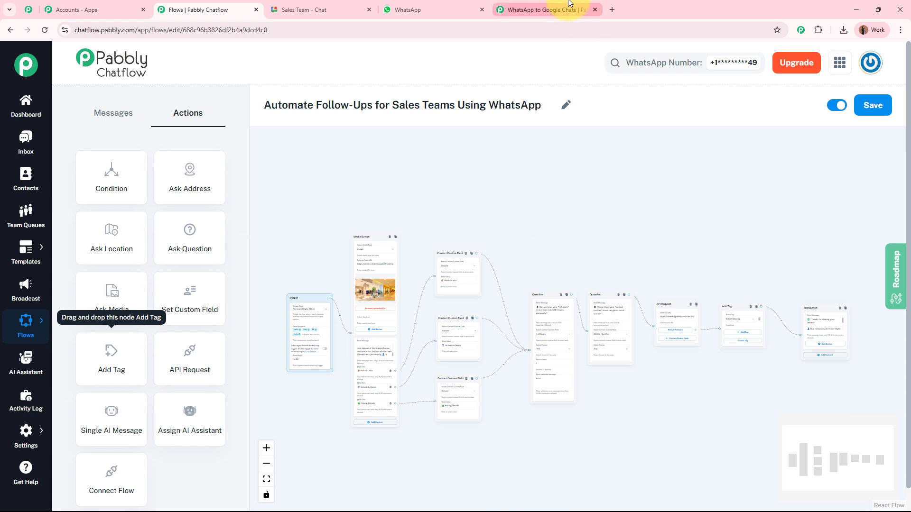
pyautogui.click(541, 10)
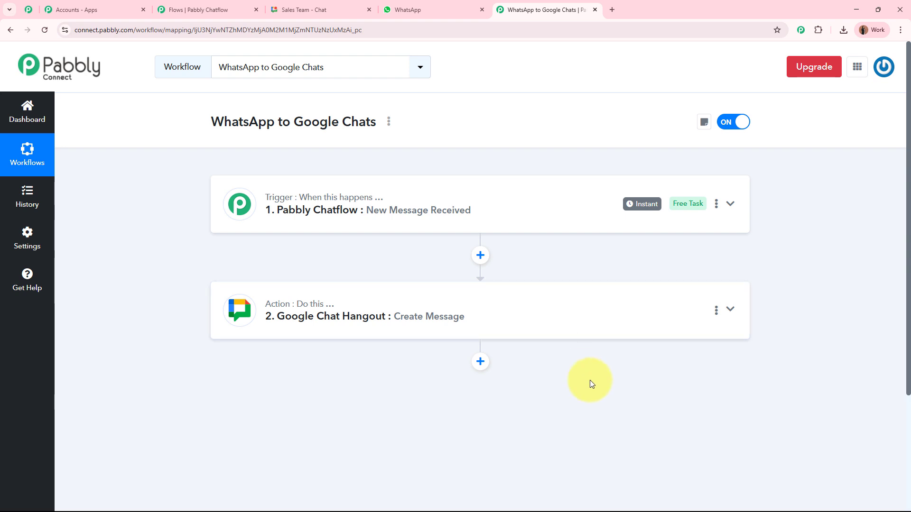
# - Check the WhatsApp conversation with Pabbly Chatflow, then view the Sales Team chat
pyautogui.click(414, 9)
pyautogui.scroll(5, 728, 372)
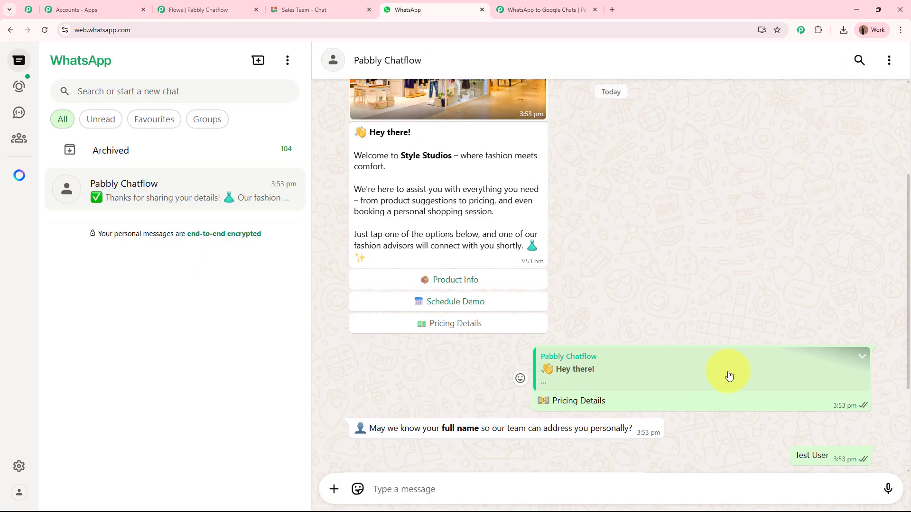
pyautogui.scroll(-5, 728, 371)
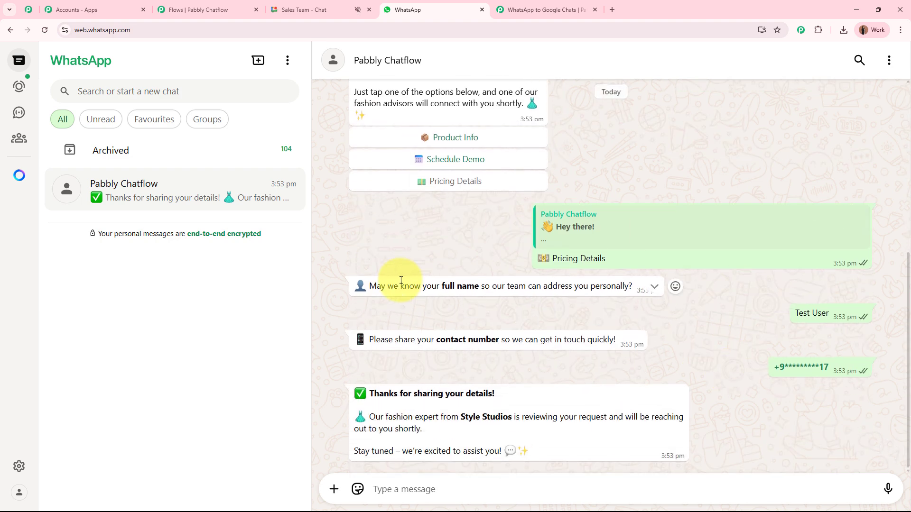
pyautogui.click(326, 13)
# - Highlight the earlier Test User alert to compare it with the placeholder alert
pyautogui.scroll(2, 429, 335)
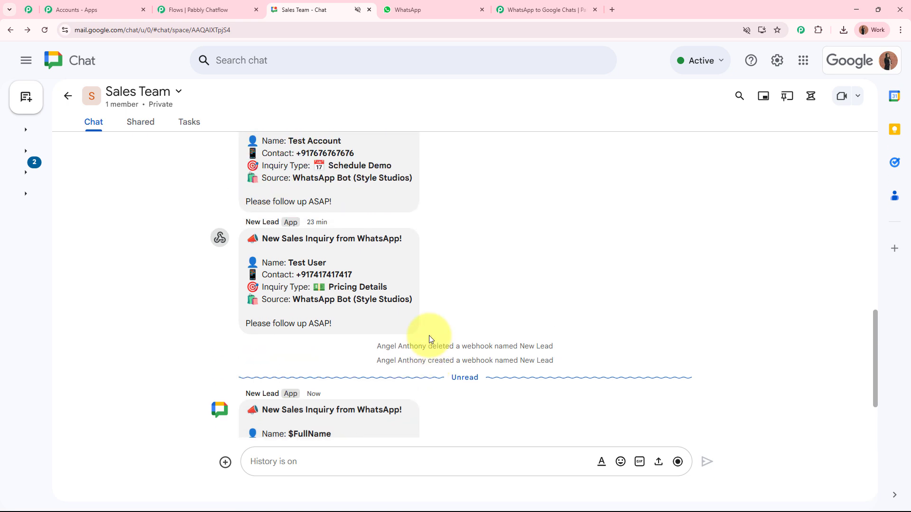
pyautogui.moveTo(260, 238); pyautogui.dragTo(360, 321)
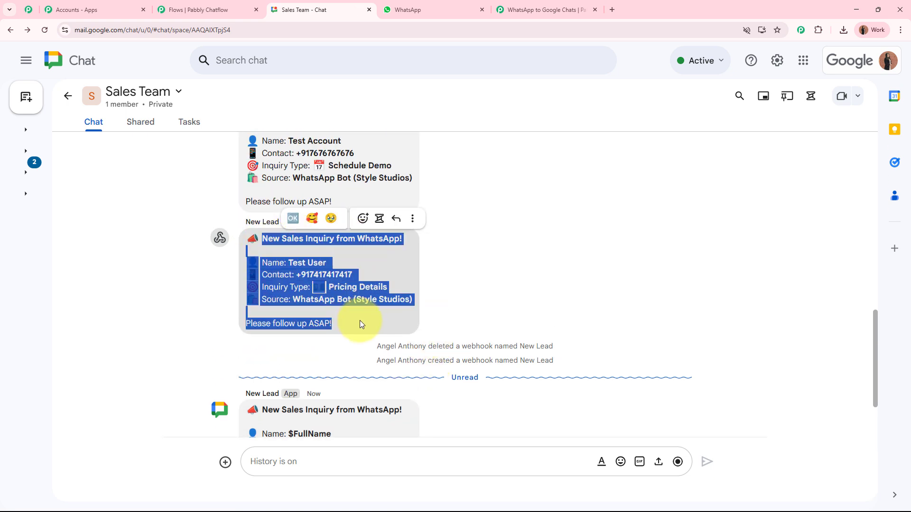
pyautogui.click(503, 299)
pyautogui.scroll(-2, 515, 312)
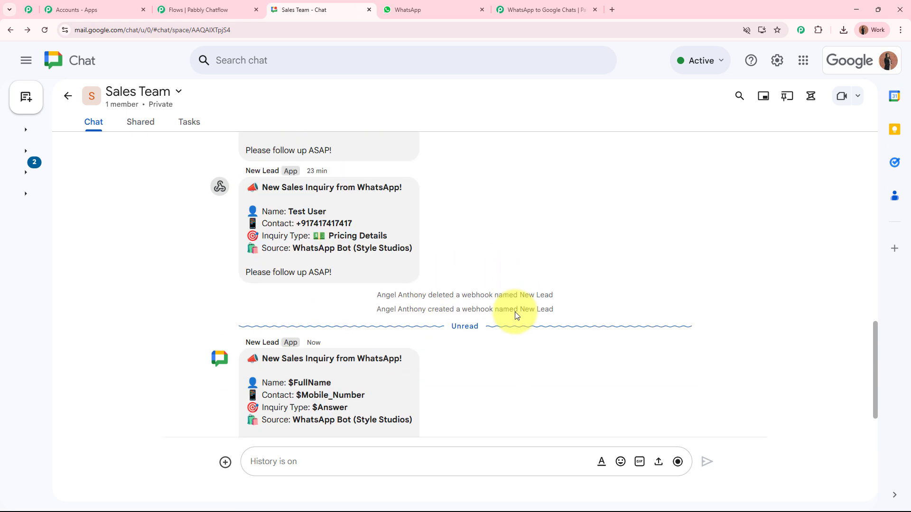
# - Switch between the WhatsApp to Google Chats workflow and the Pabbly Chatflow flow builder
pyautogui.click(255, 5)
pyautogui.click(524, 14)
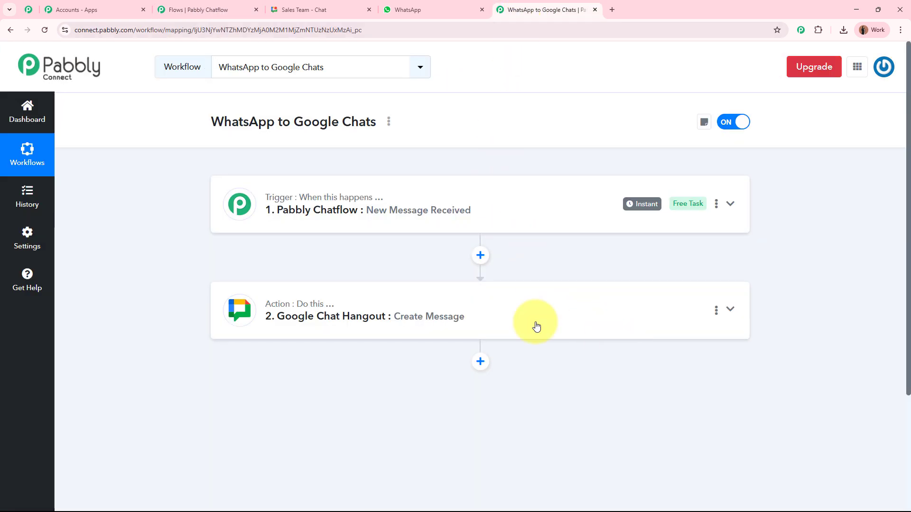
pyautogui.click(187, 7)
pyautogui.click(527, 6)
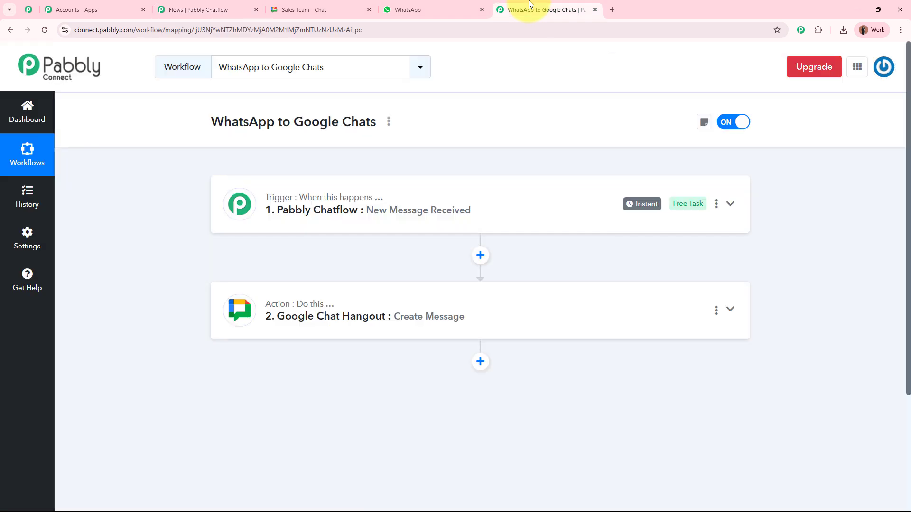
pyautogui.click(193, 9)
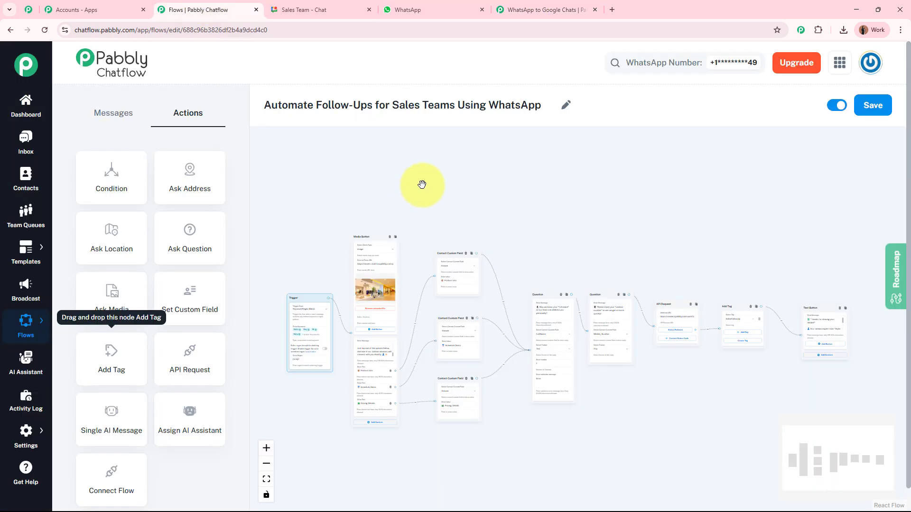